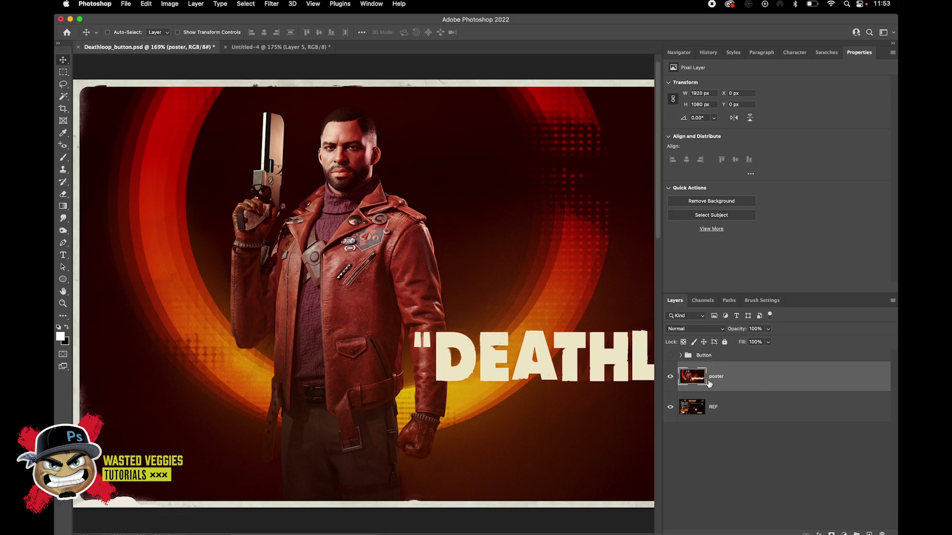
- Hide the poster layer to expose the EXPLORE UPDAAM button in the REF layer
click(670, 376)
scroll(592, 296, up, 5)
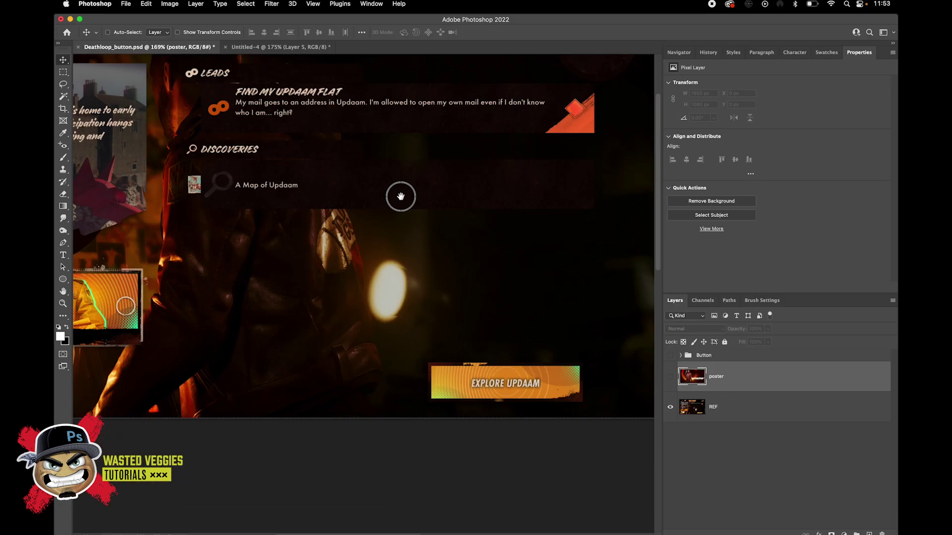
scroll(397, 195, down, 5)
scroll(381, 333, down, 3)
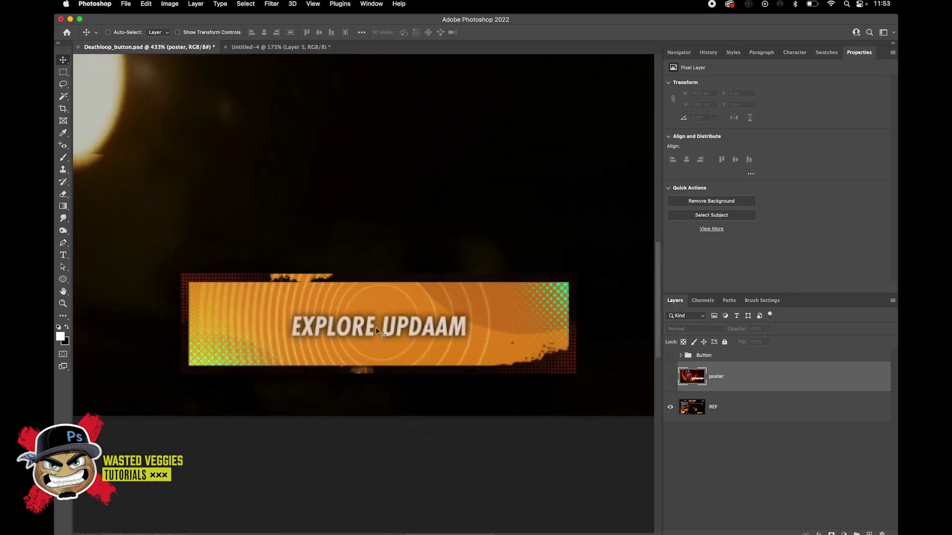
scroll(361, 289, down, 3)
scroll(341, 296, up, 2)
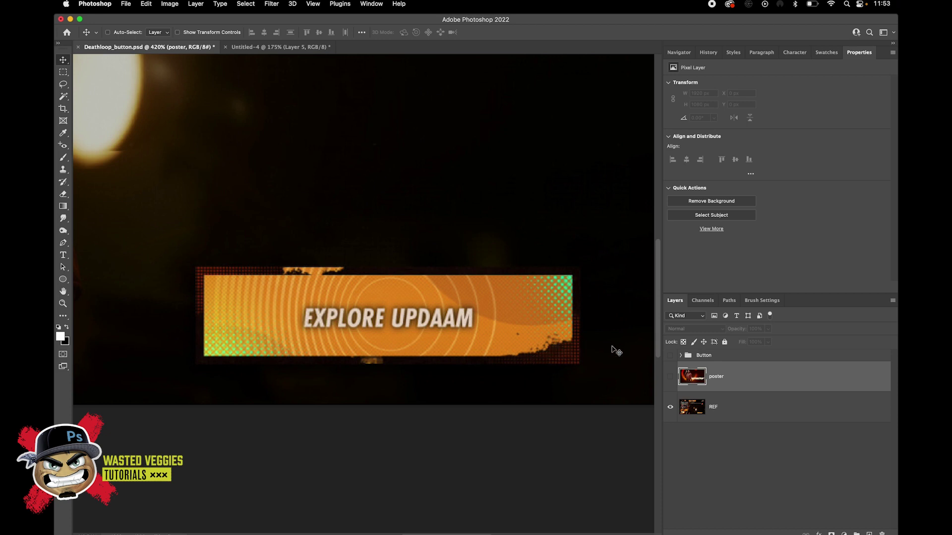
- Make the Button group visible and delete the poster layer
click(670, 356)
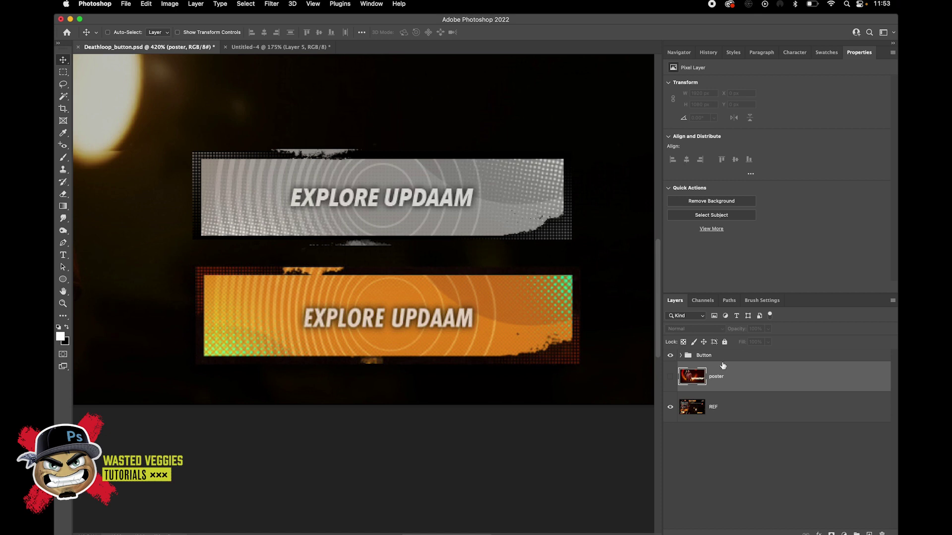
click(681, 356)
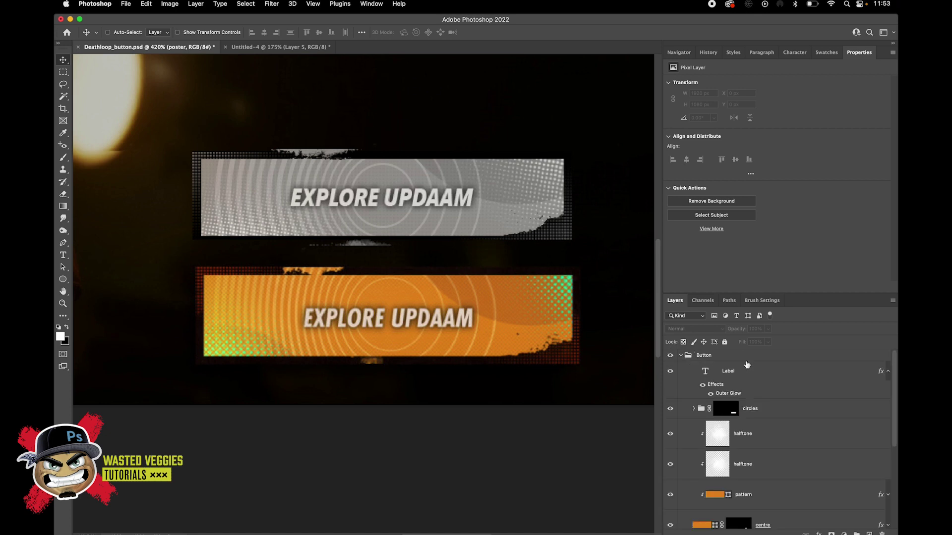
click(681, 356)
key(Delete)
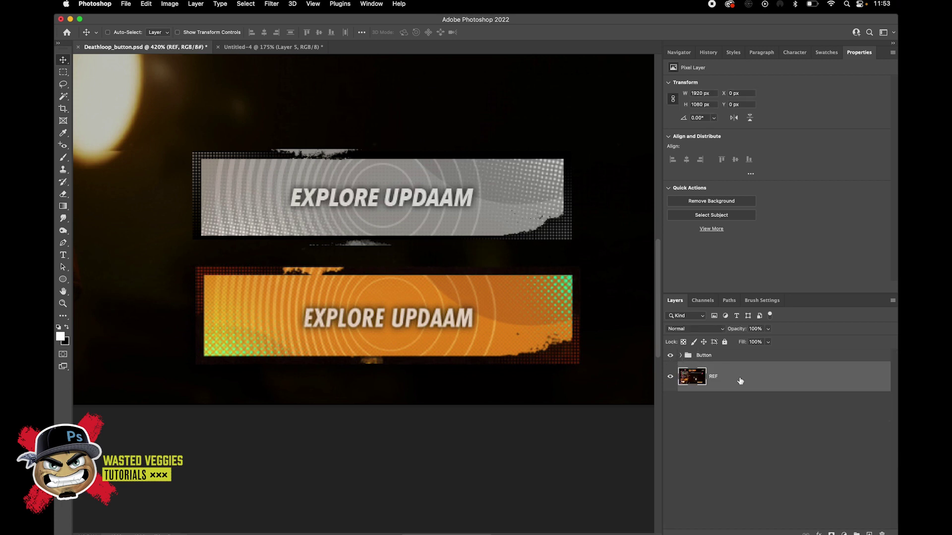
- Expand the Button group and set its blending mode to Normal
click(681, 356)
scroll(796, 373, down, 2)
key(alt+bracketright)
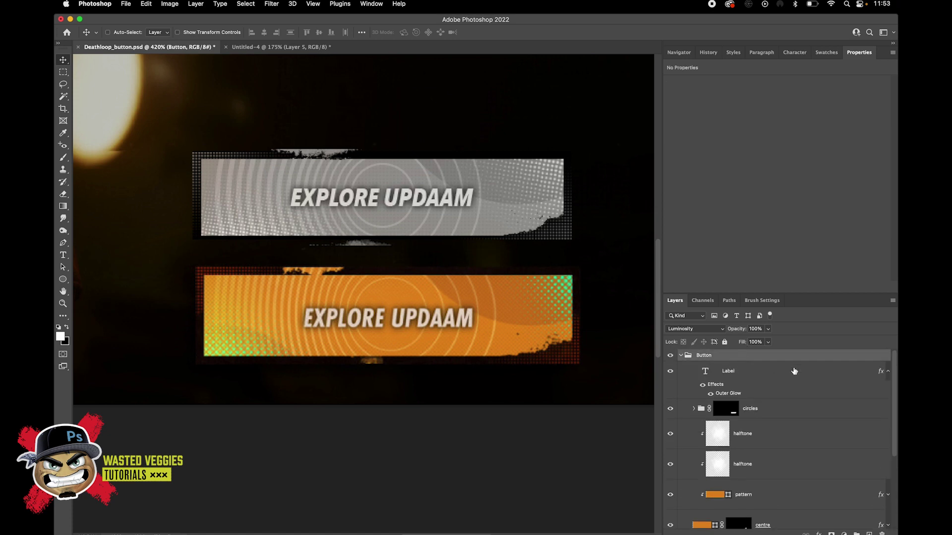
click(697, 329)
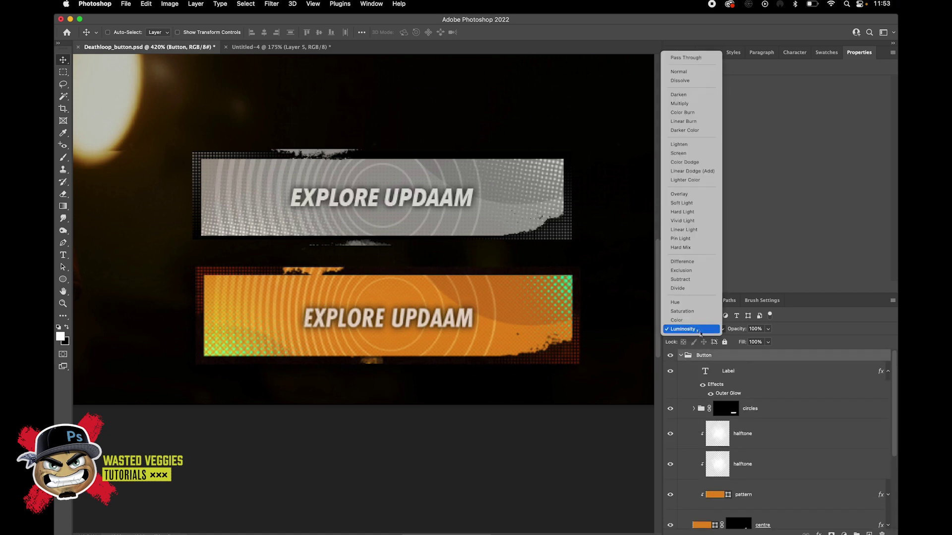
click(686, 72)
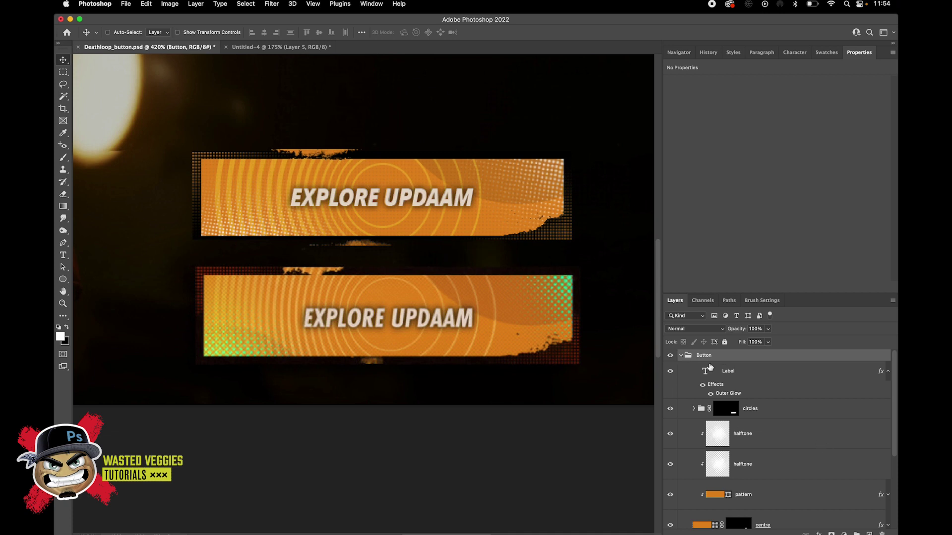
scroll(718, 388, down, 1)
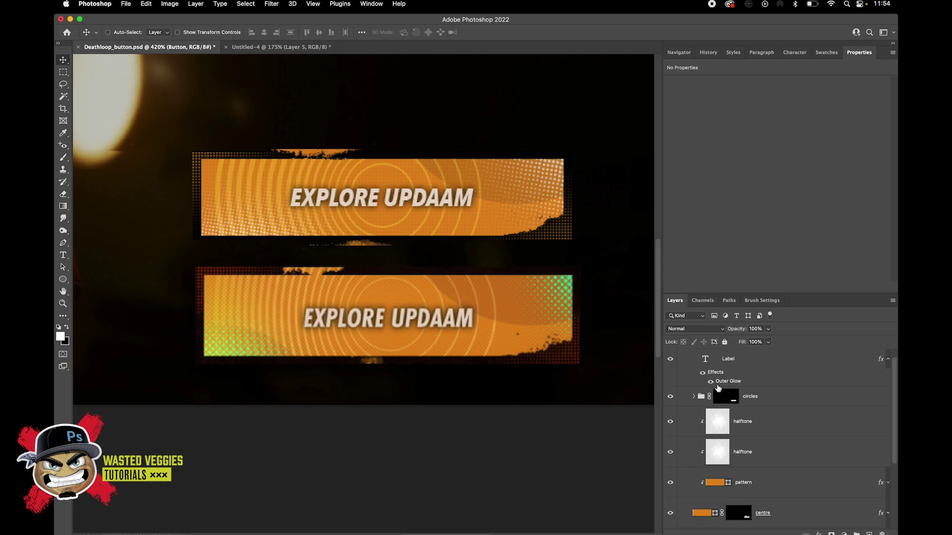
scroll(719, 388, down, 5)
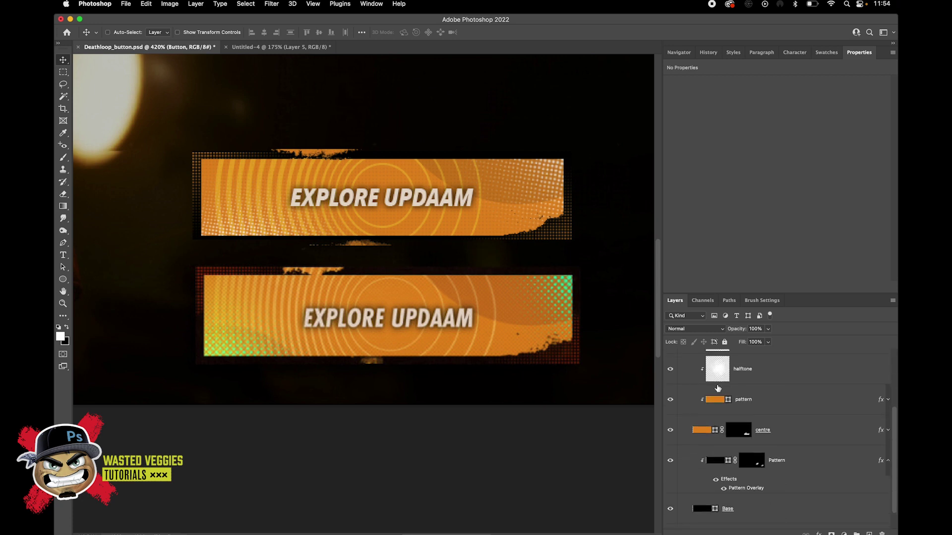
scroll(788, 466, down, 2)
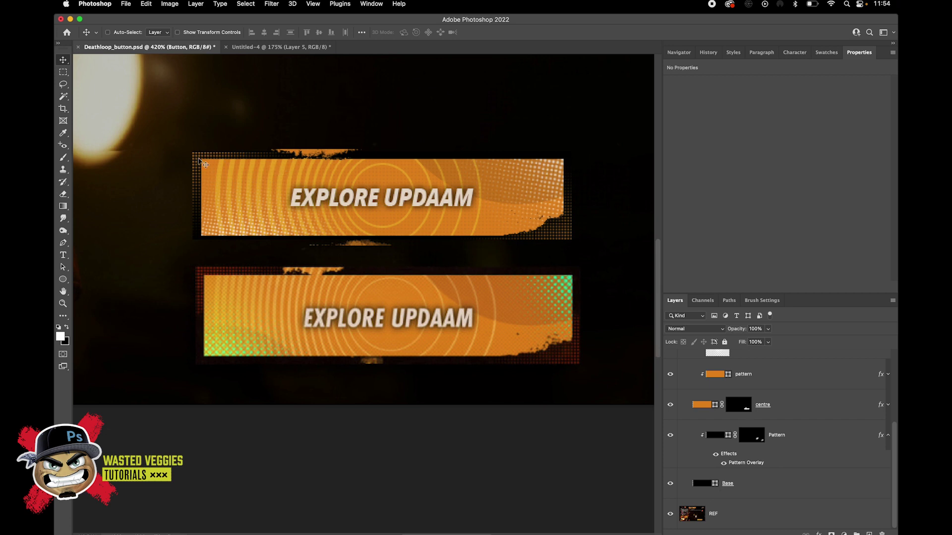
- Create a new 10 x 10 px document at 72 pixels/inch with a black background
click(67, 33)
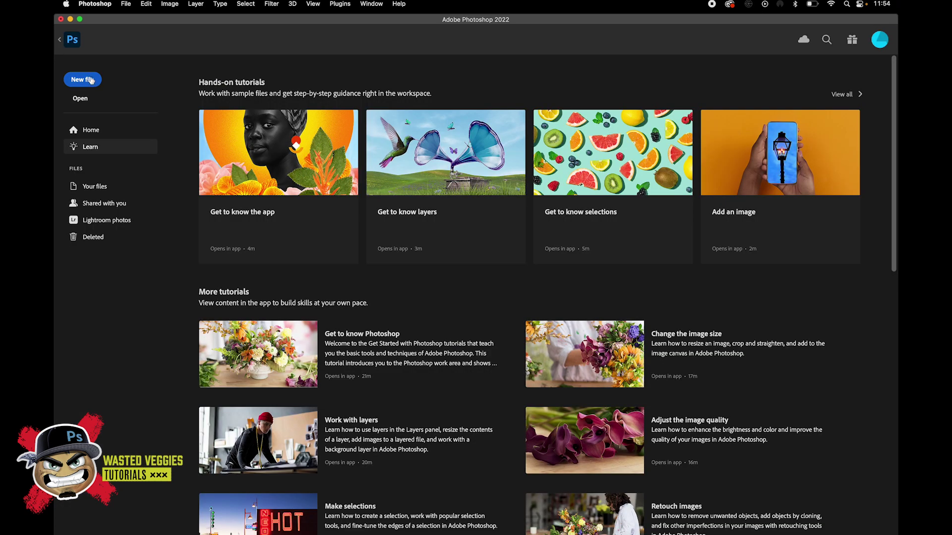
click(84, 81)
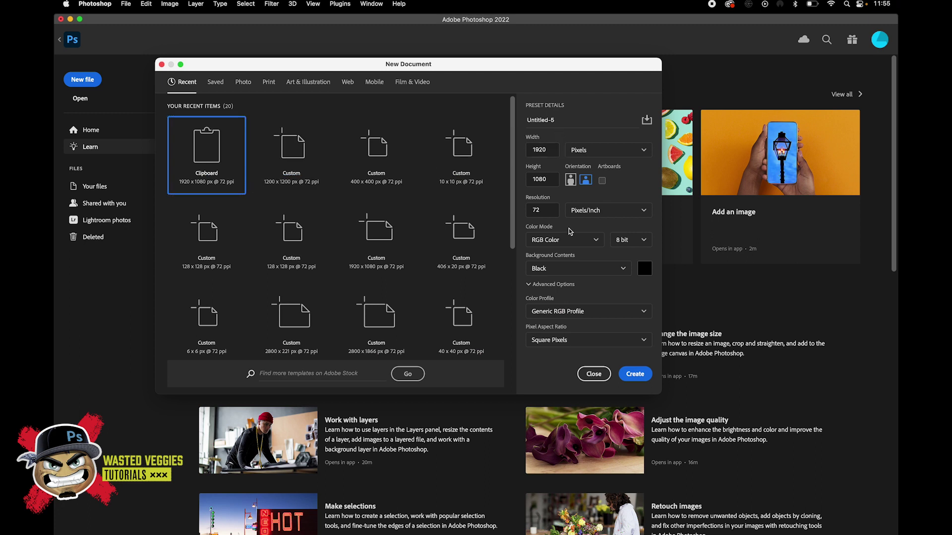
double_click(539, 150)
text(10)
key(Tab)
key(Tab)
text(10)
key(Return)
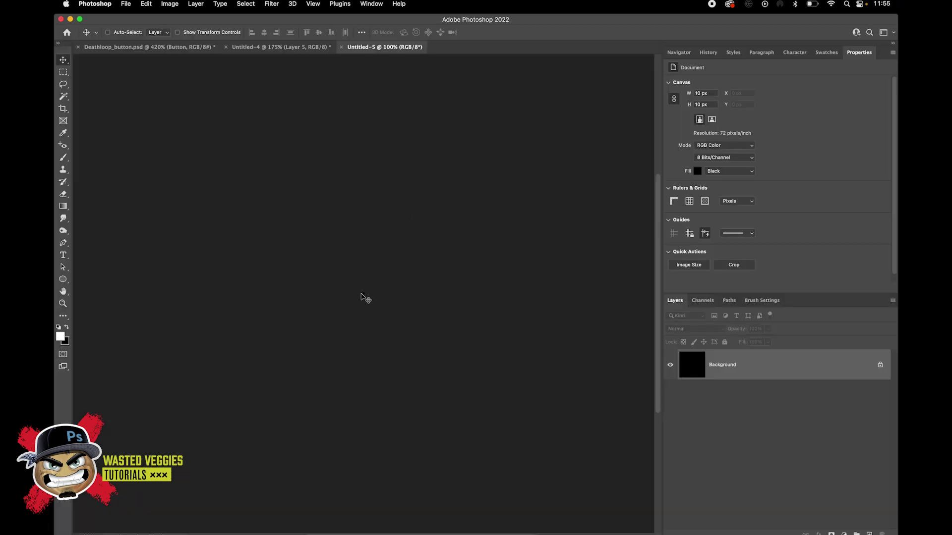
- Unlock the Background layer and hide it so the canvas is transparent
scroll(359, 300, up, 15)
drag(355, 288, 399, 217)
click(880, 365)
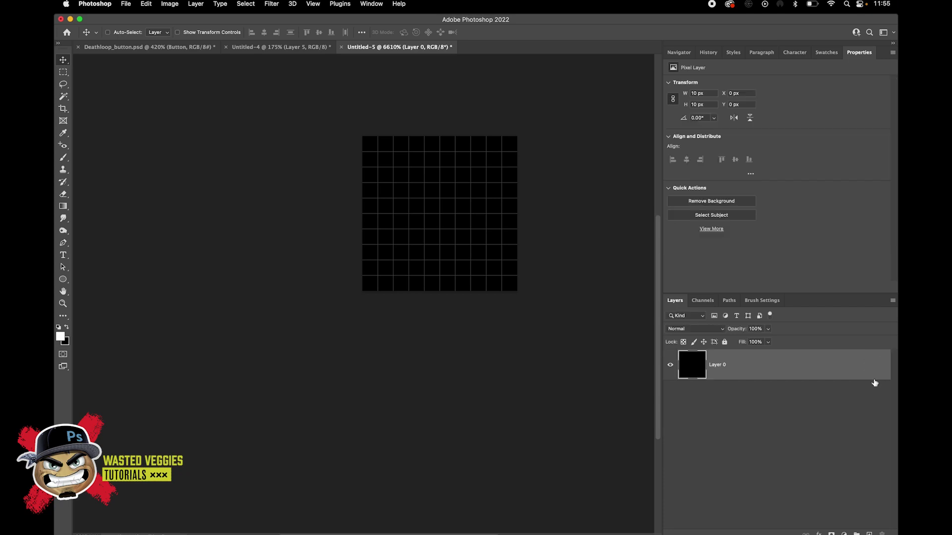
click(670, 365)
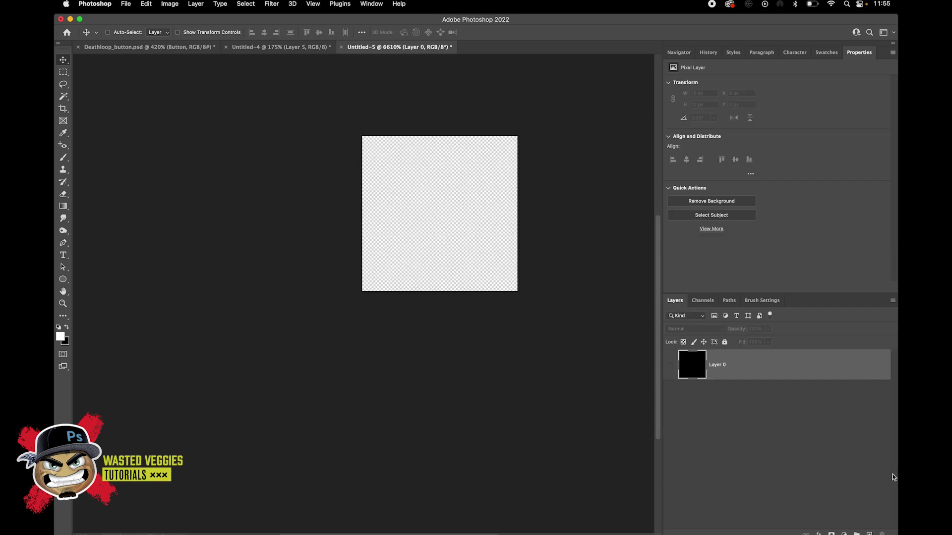
- Draw a 5 x 5 px rectangle in the upper-left corner of the canvas
drag(63, 279, 106, 284)
click(106, 281)
drag(367, 135, 434, 213)
- Remove the small rectangle's stroke and give it a black fill
click(696, 164)
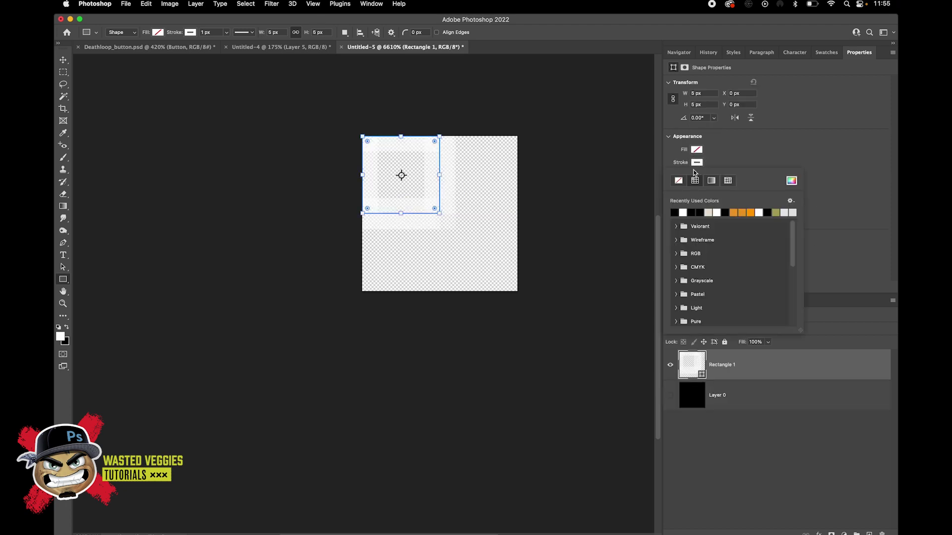
click(678, 181)
click(696, 150)
click(674, 199)
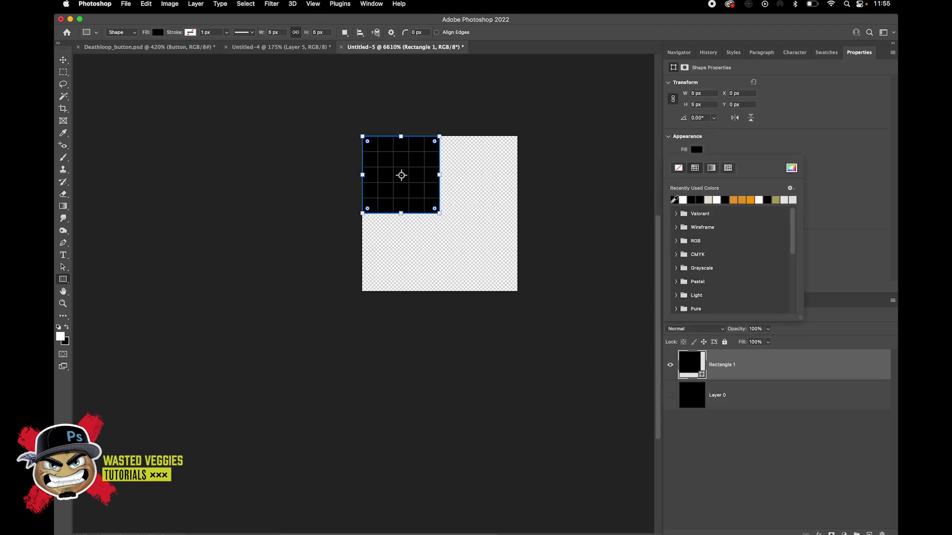
click(504, 60)
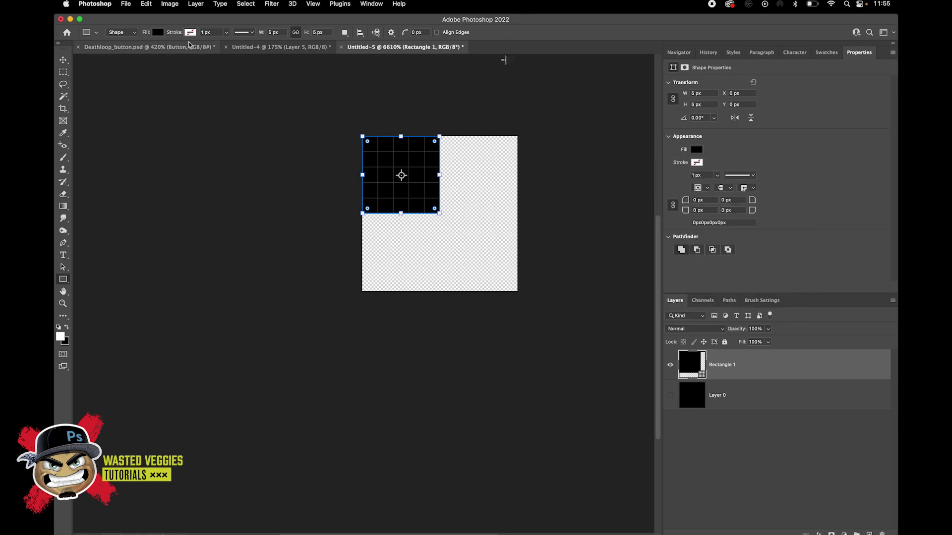
click(146, 4)
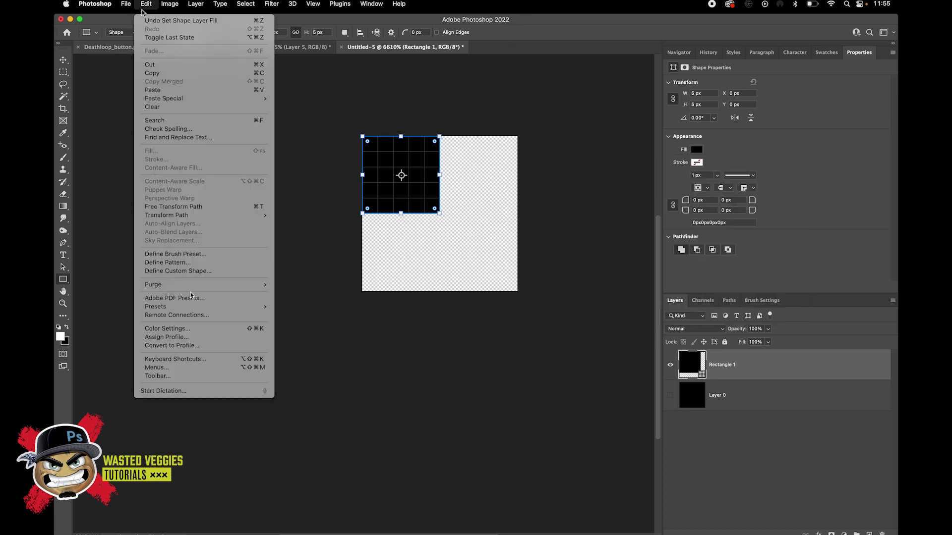
click(176, 266)
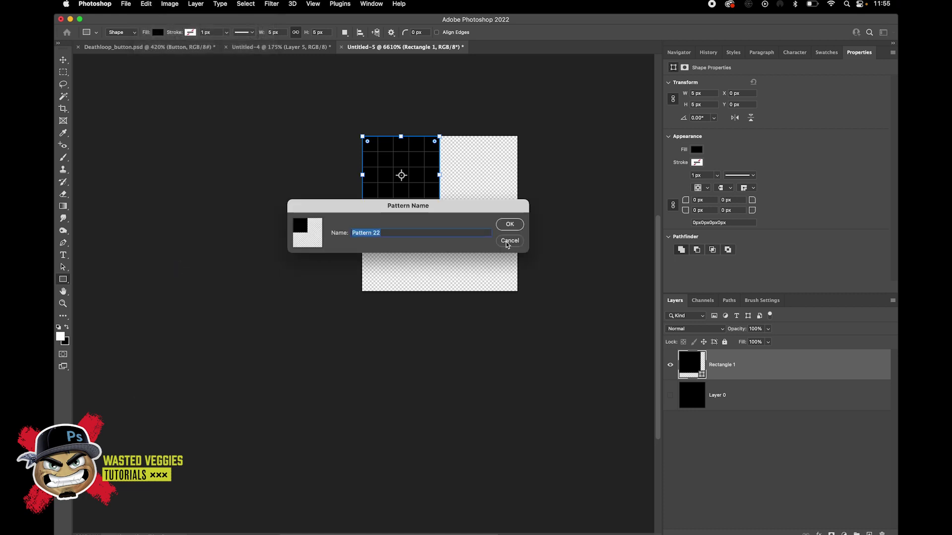
click(509, 241)
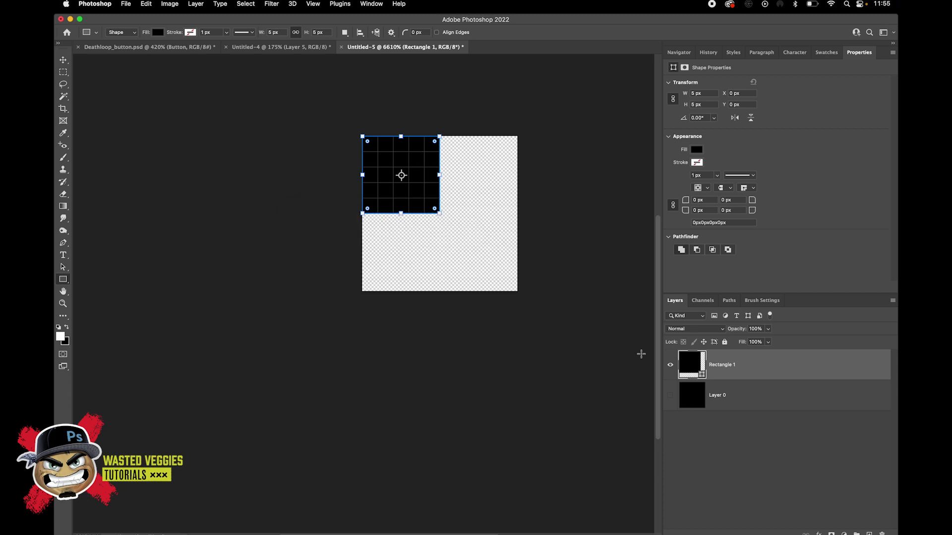
double_click(694, 368)
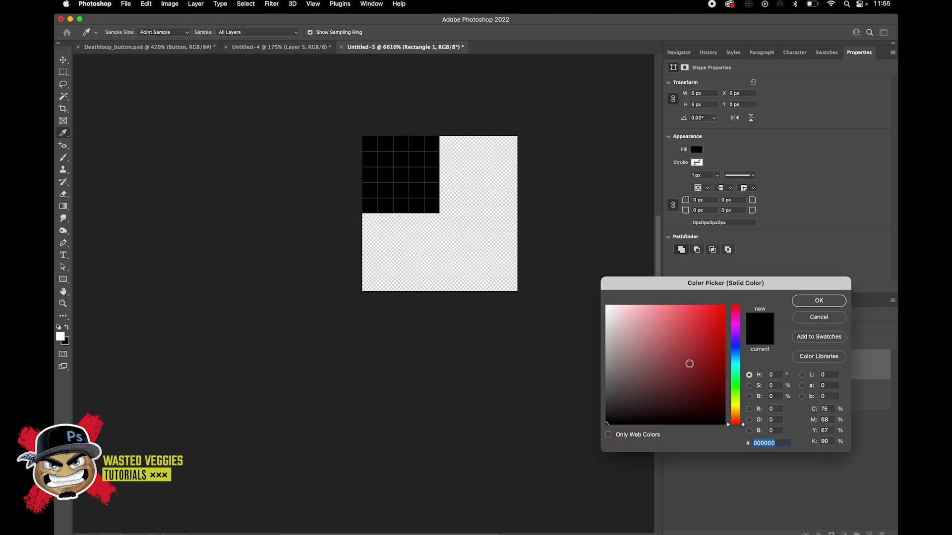
click(812, 318)
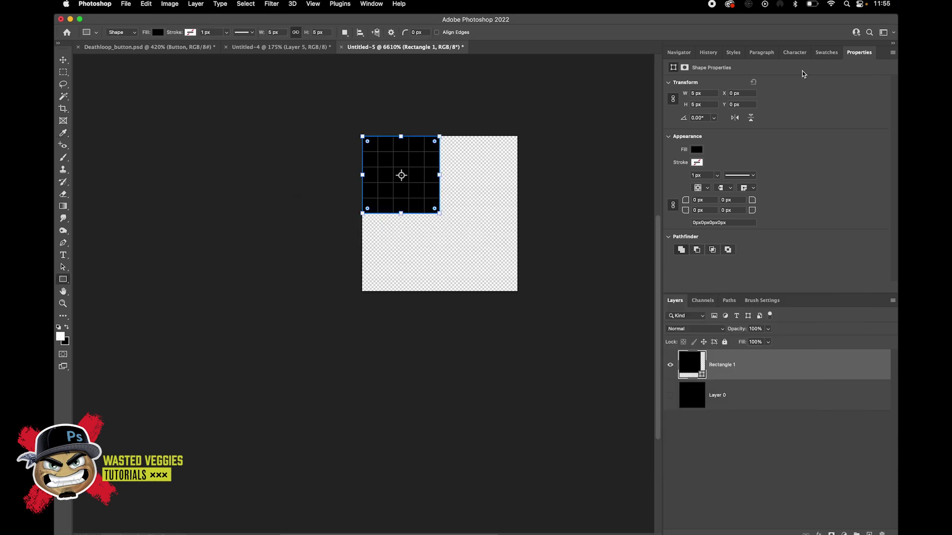
- Recolor the 5 x 5 px rectangle with the recently used orange swatch
click(827, 53)
click(738, 80)
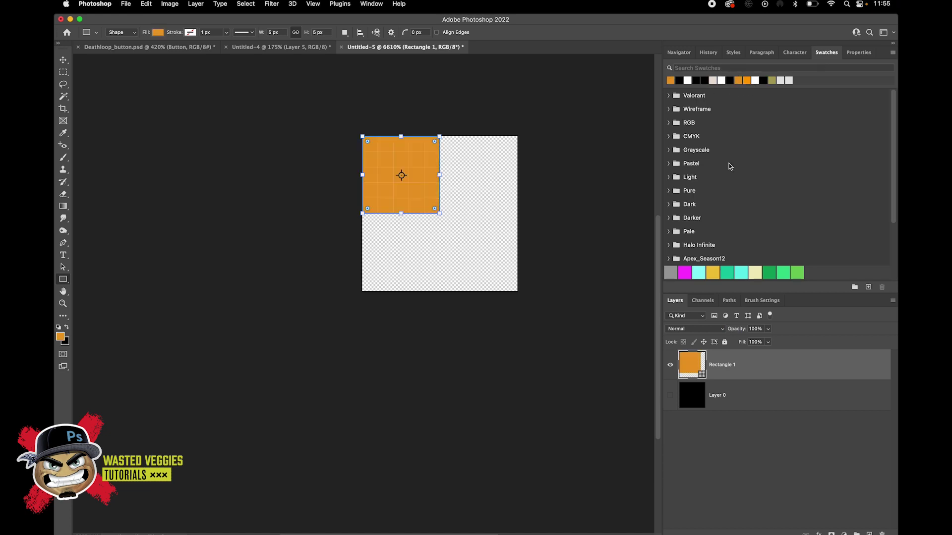
click(734, 394)
click(732, 365)
click(146, 4)
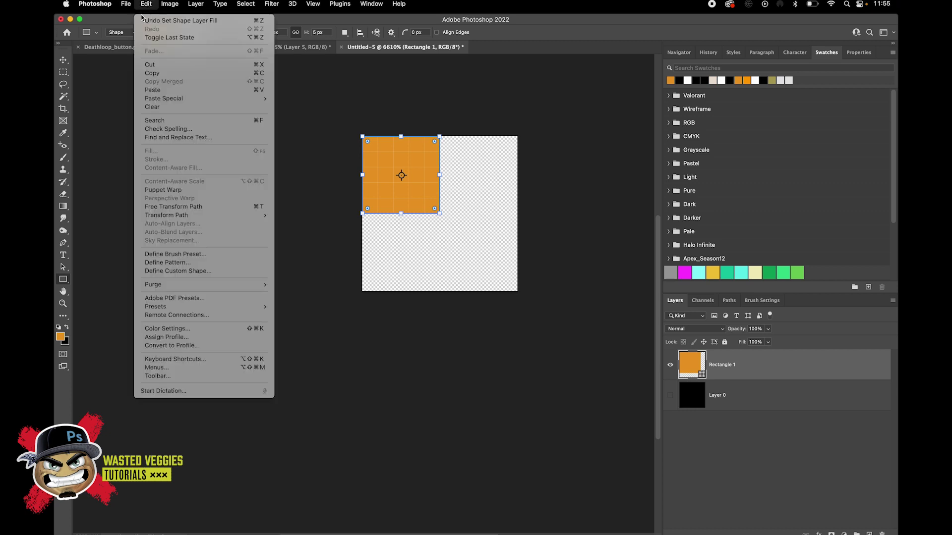
click(179, 264)
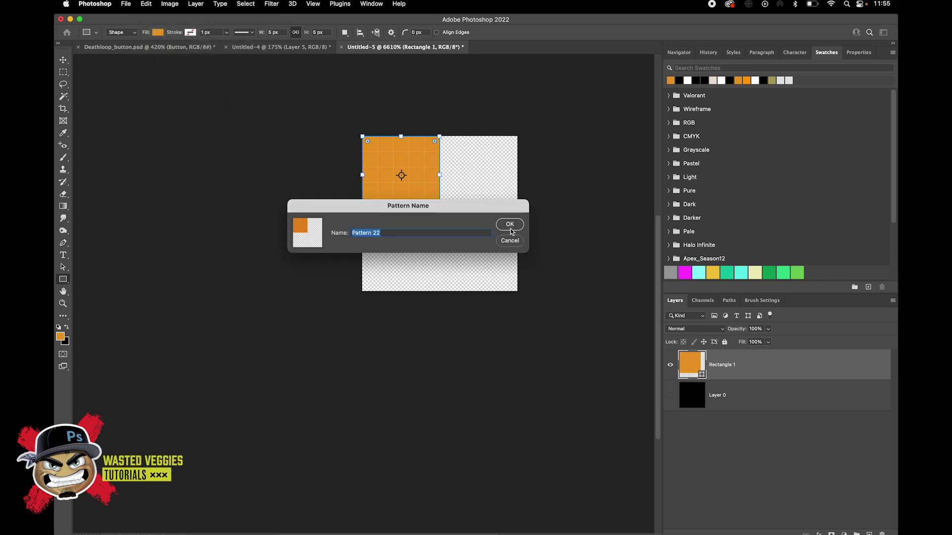
click(506, 241)
- In Deathloop_button.psd, collapse the Button group, draw a rectangle about 383 x 88 px and place it above the existing buttons
click(129, 47)
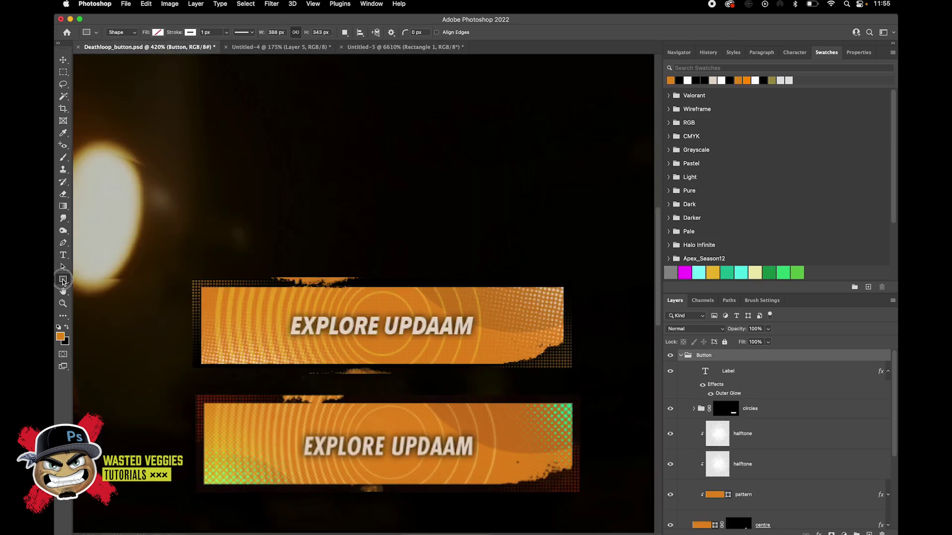
click(681, 356)
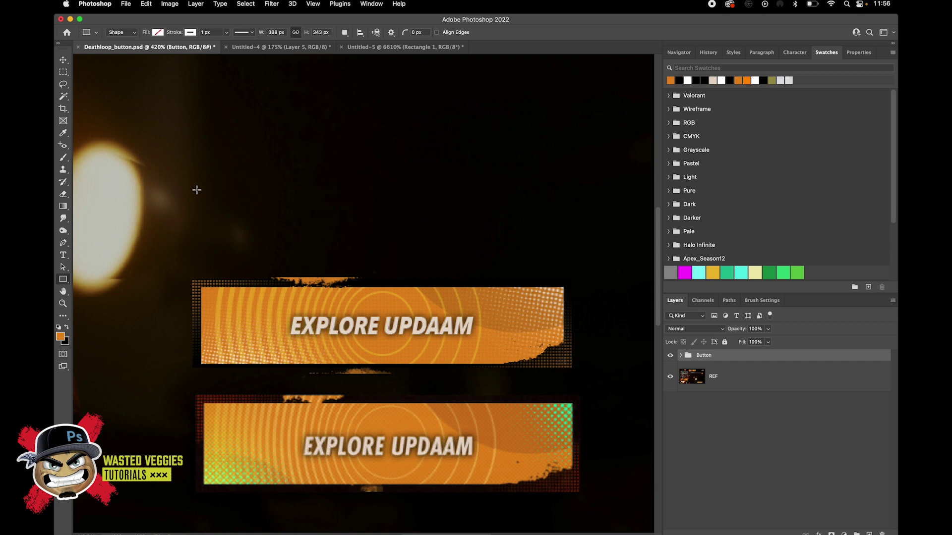
drag(191, 165, 570, 367)
key(v)
drag(511, 318, 510, 202)
- Fill the new button rectangle with black and remove its stroke
click(700, 150)
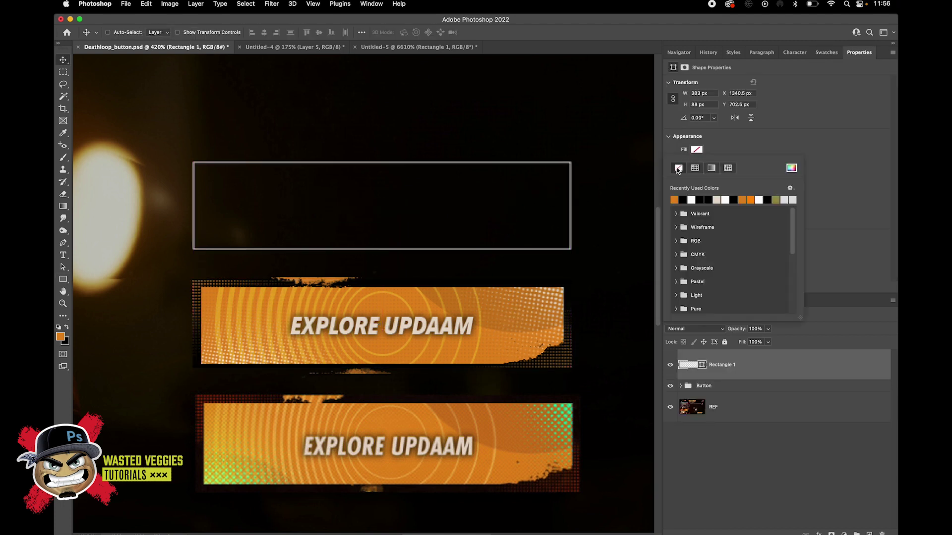
click(683, 200)
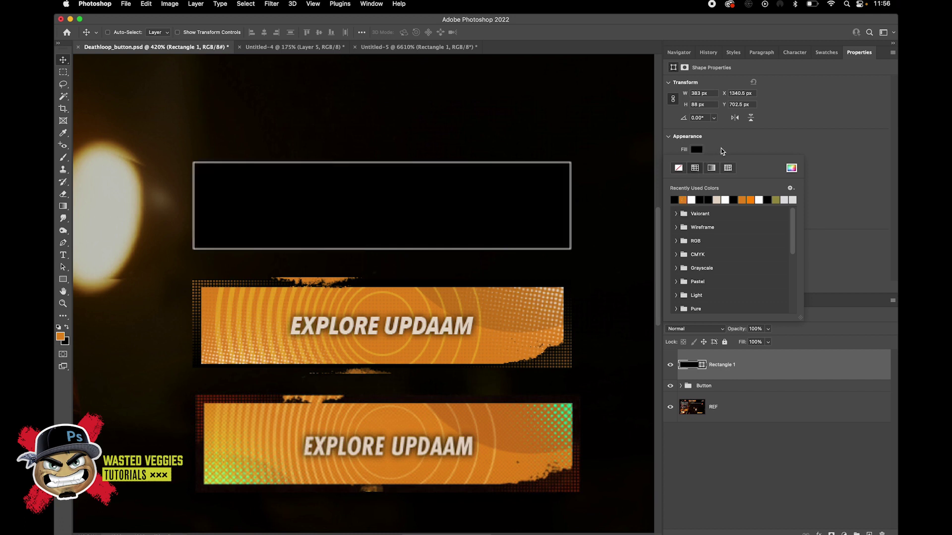
click(696, 149)
click(697, 162)
click(678, 180)
click(735, 153)
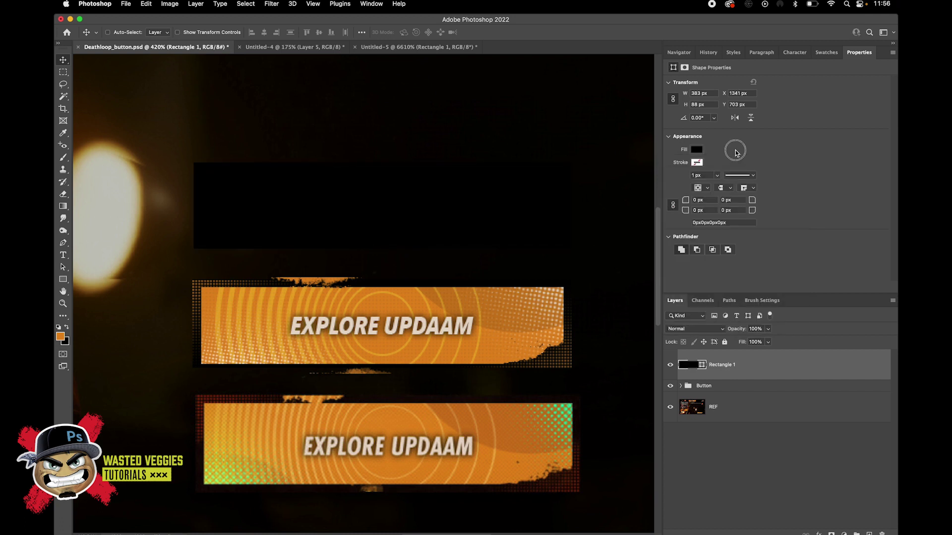
- Rename the rectangle's layer to base and duplicate it
double_click(722, 365)
text(base)
key(Return)
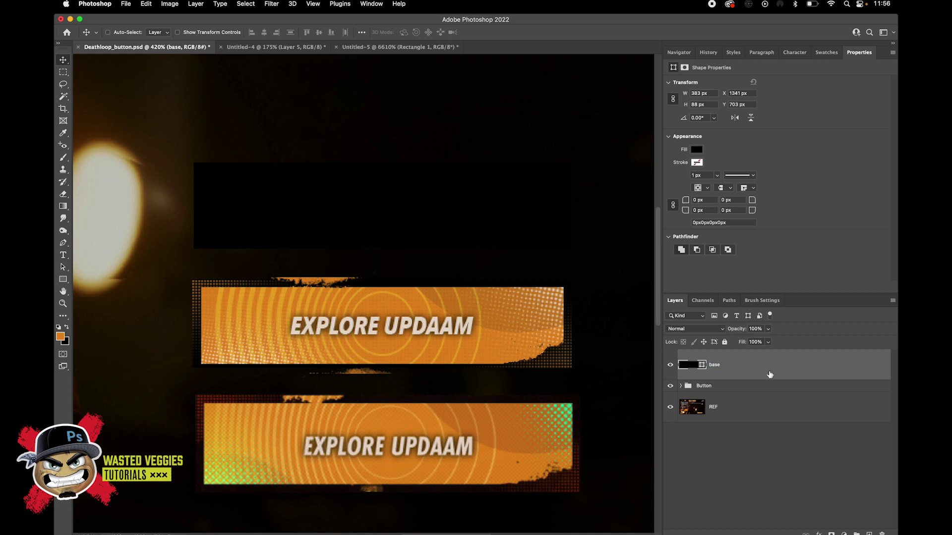
drag(809, 365, 802, 356)
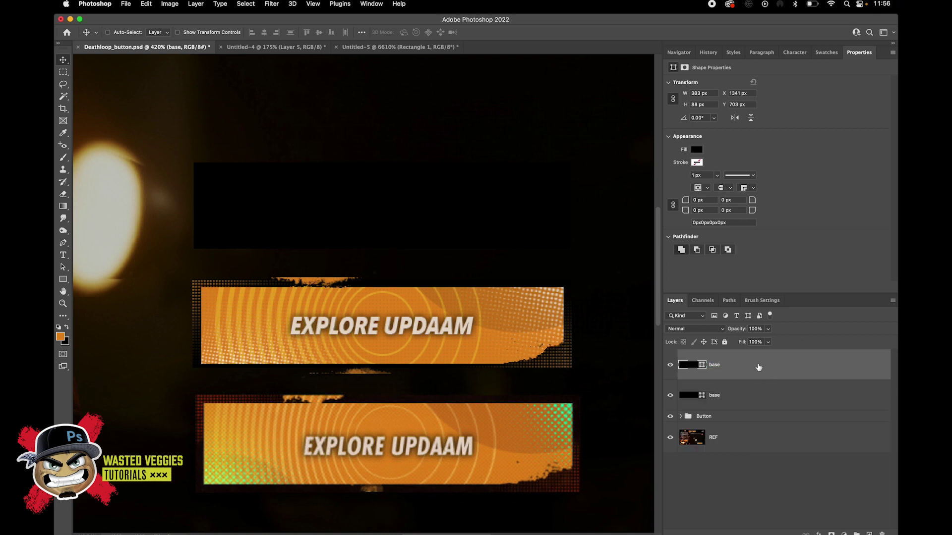
- Rename the upper base layer to pattern and set its fill to 0%
double_click(715, 366)
text(pa)
key(Return)
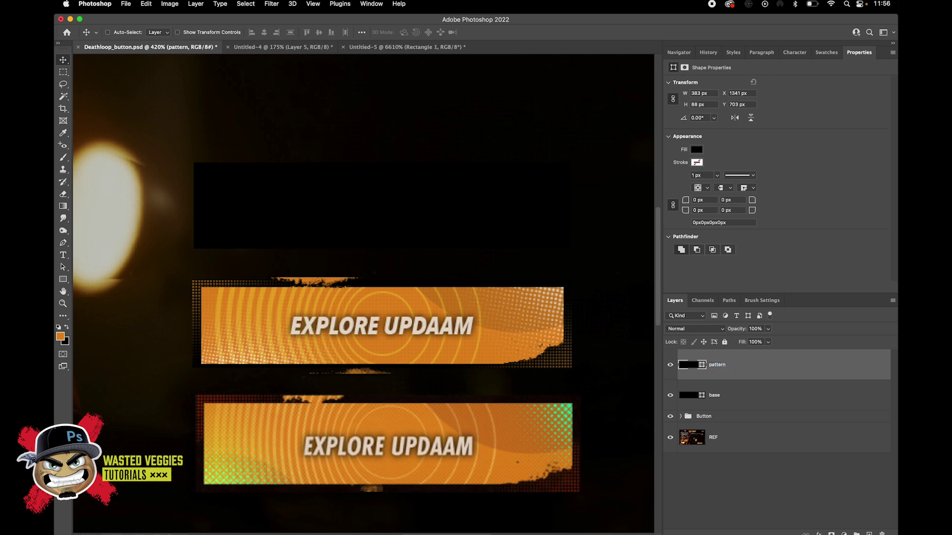
click(768, 342)
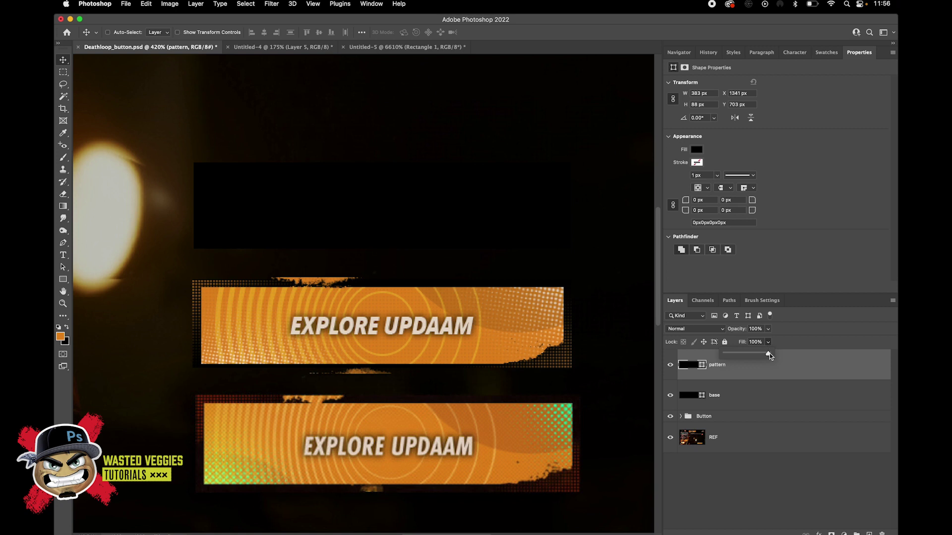
drag(765, 355, 719, 357)
- Apply a Pattern Overlay to the pattern layer with the orange square pattern at 30% scale and 100% opacity
click(801, 365)
double_click(770, 365)
drag(751, 243, 743, 183)
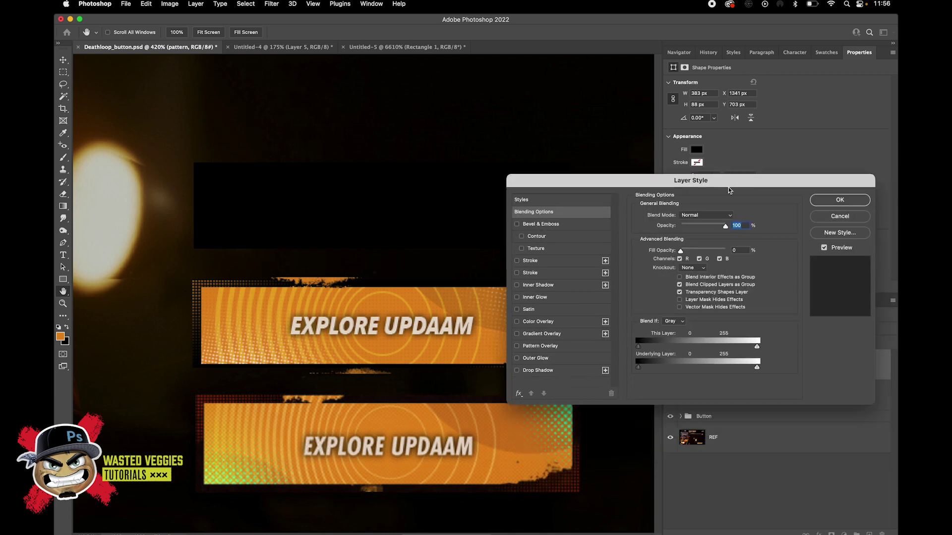
click(517, 347)
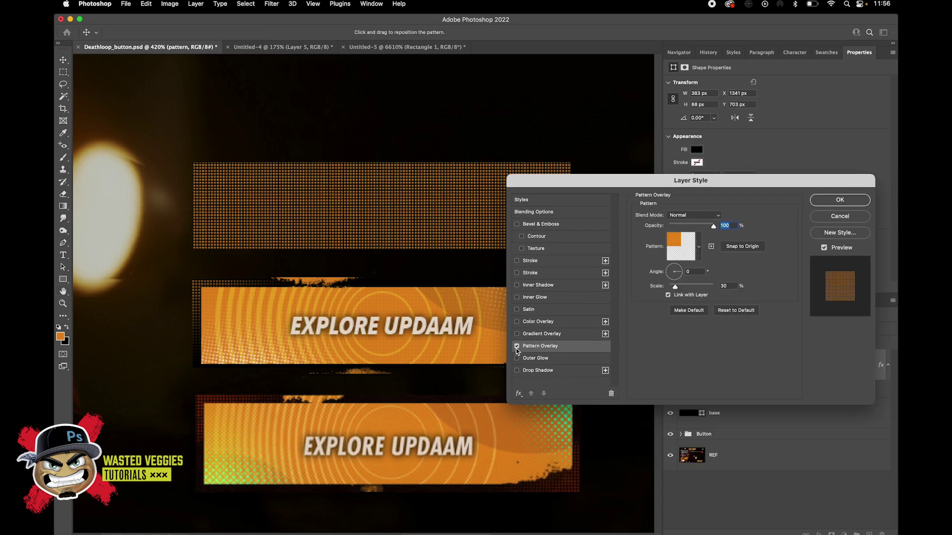
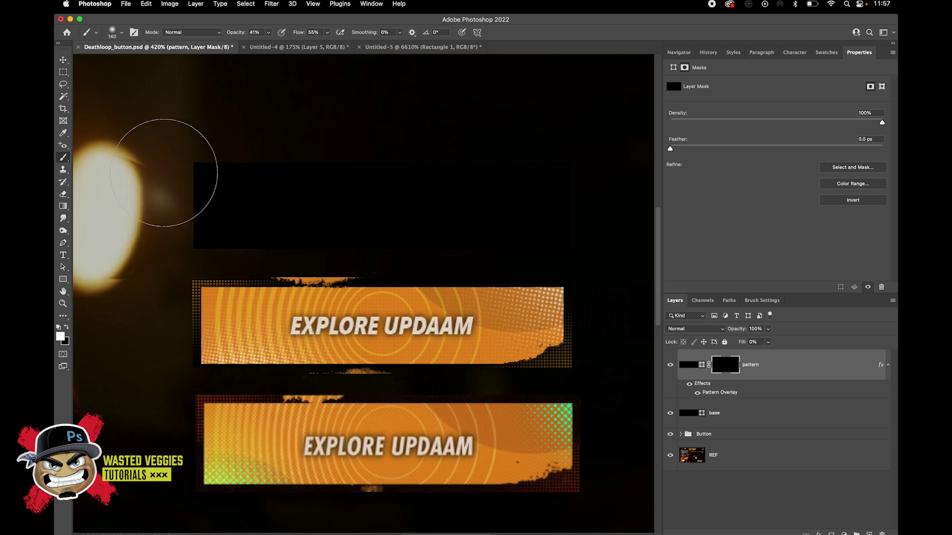
- Reveal the upper-left corner on the pattern mask with the 140 px soft brush, and choose the 25 px KYLE Ultimate Charcoal Pencil brush
click(210, 116)
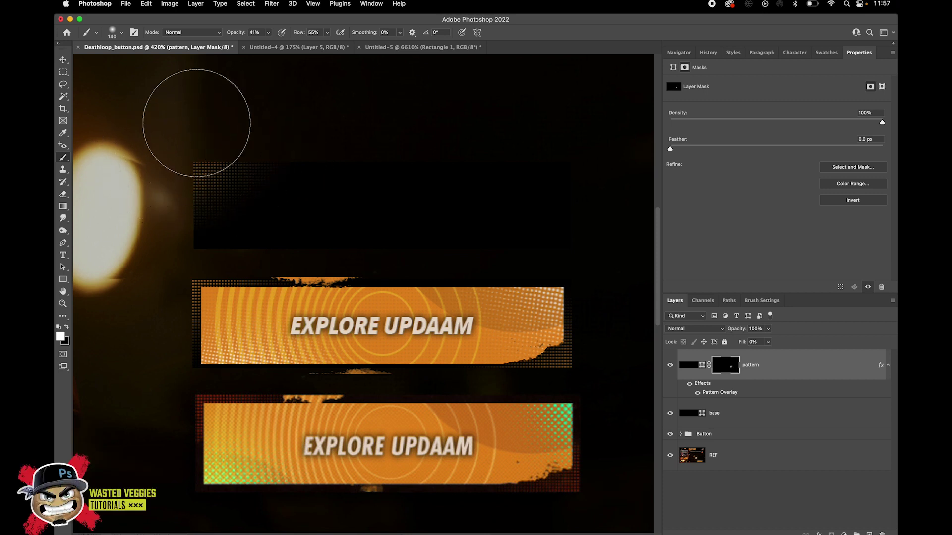
right_click(335, 172)
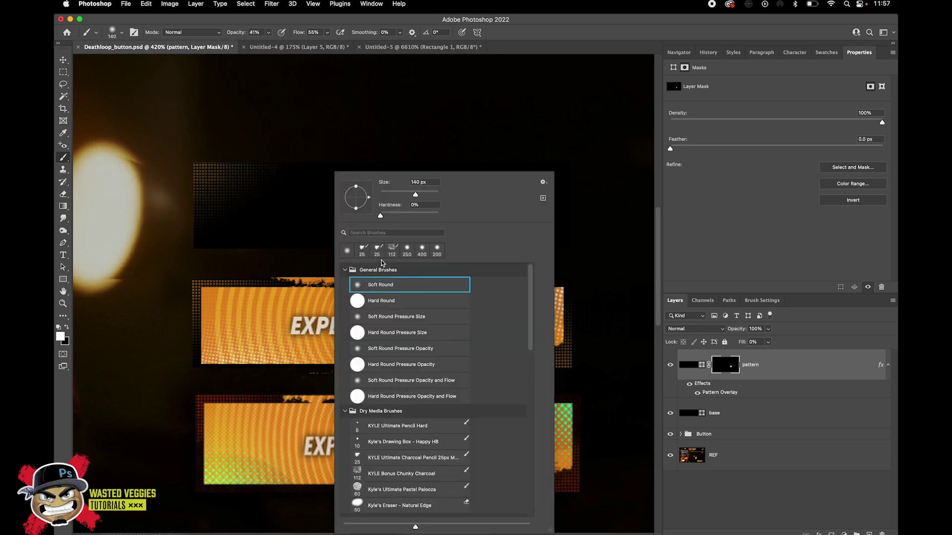
click(367, 255)
click(359, 253)
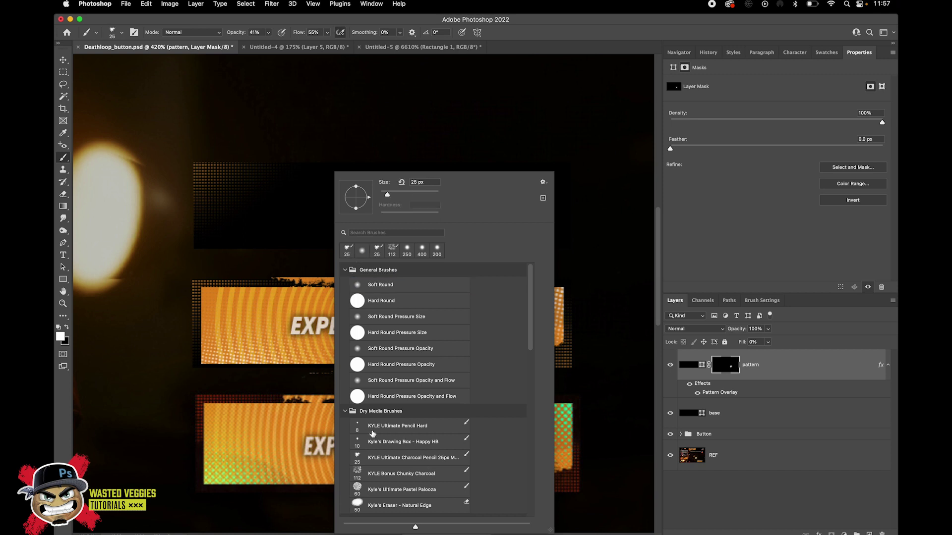
click(397, 459)
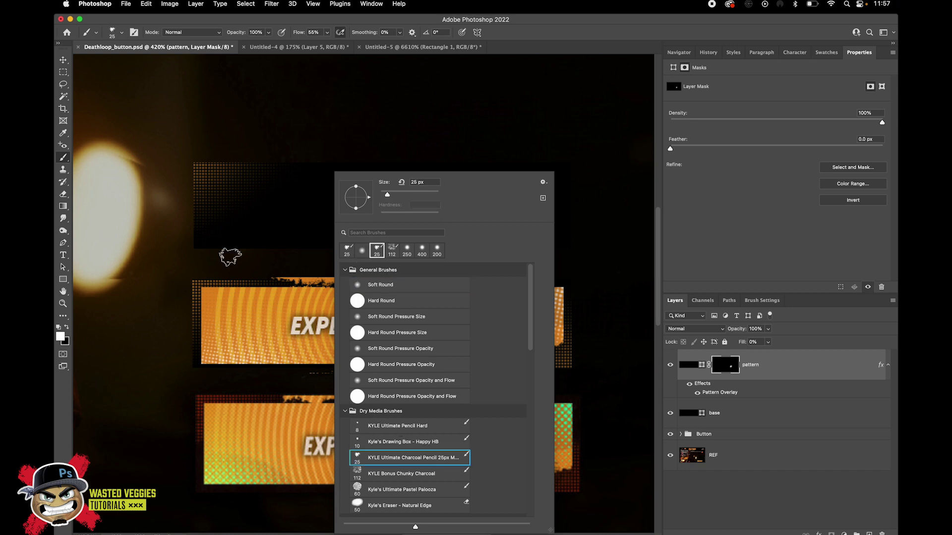
- Set the brush opacity to 28% and roughen the revealed upper-left corner and upper edge on the pattern mask
click(269, 33)
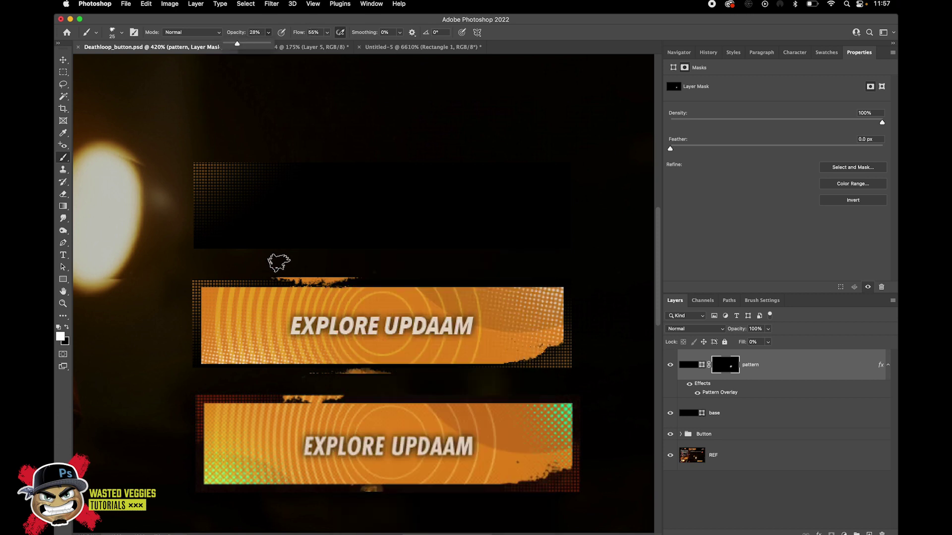
click(153, 195)
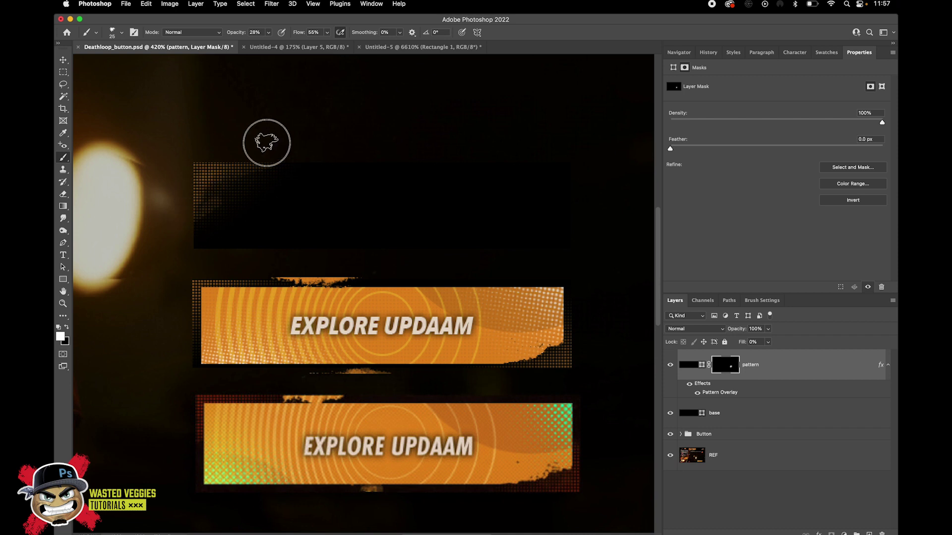
key(x)
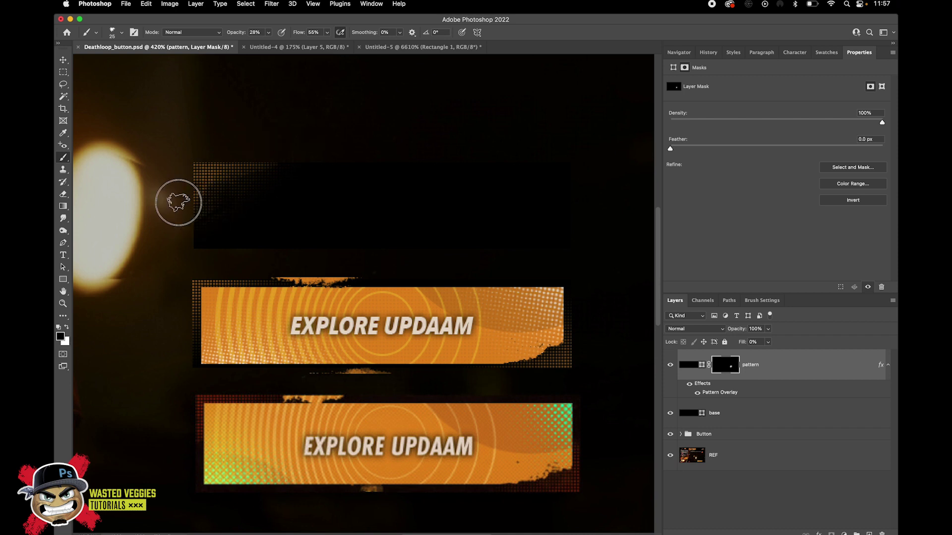
key(x)
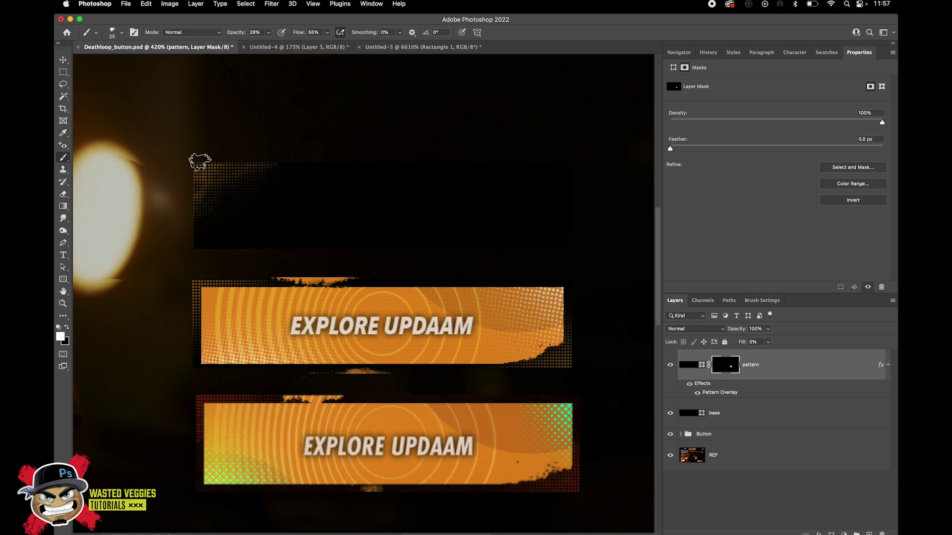
drag(213, 159, 340, 152)
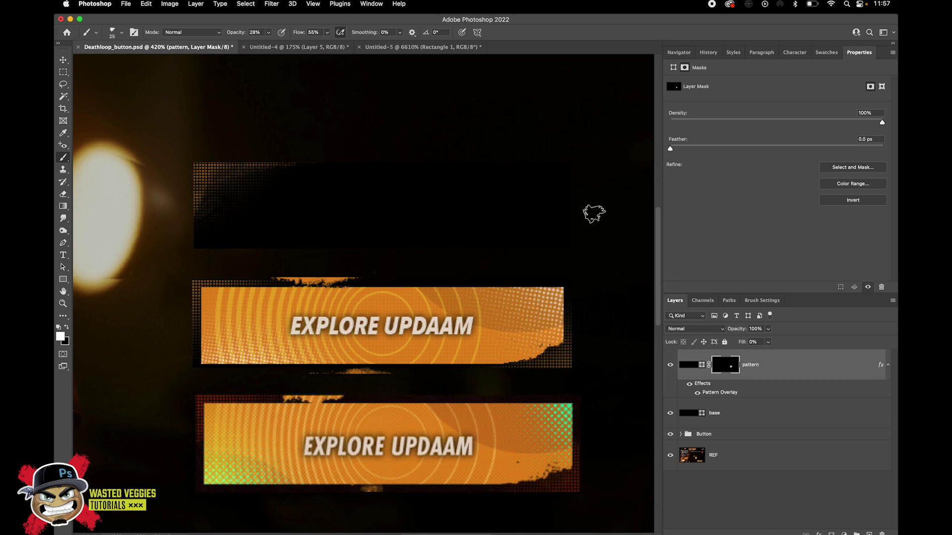
- Reveal the dot pattern in the rectangle's lower-right corner on the mask with an 81 px Soft Round brush
right_click(548, 245)
click(564, 257)
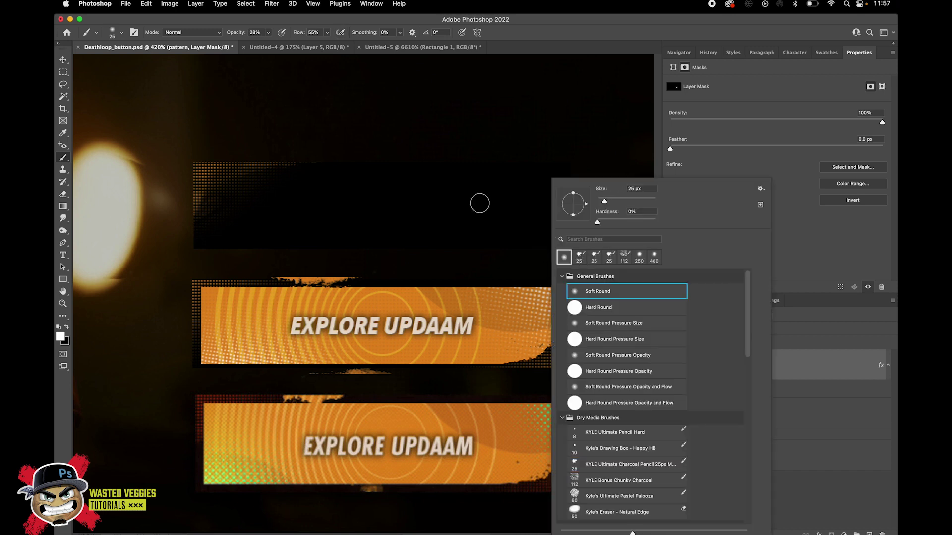
click(623, 198)
key(Return)
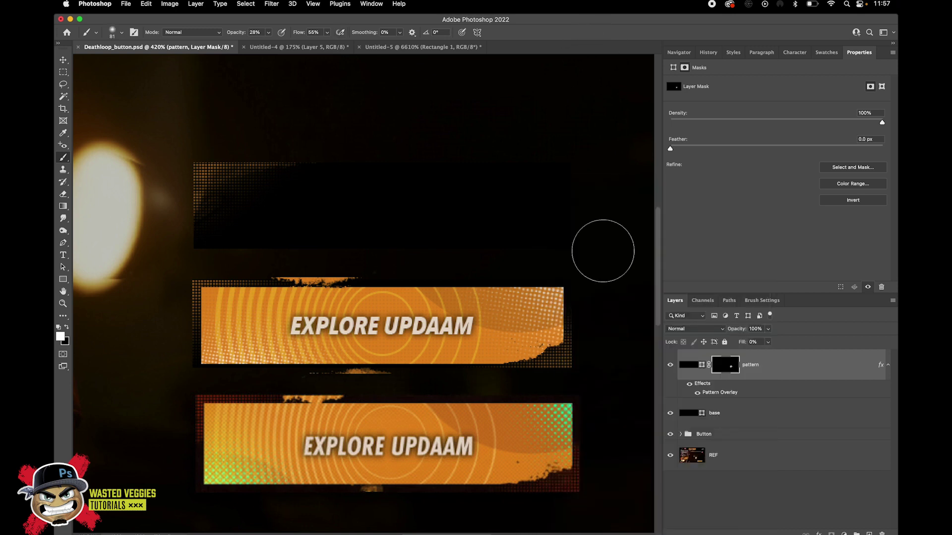
drag(601, 208, 451, 273)
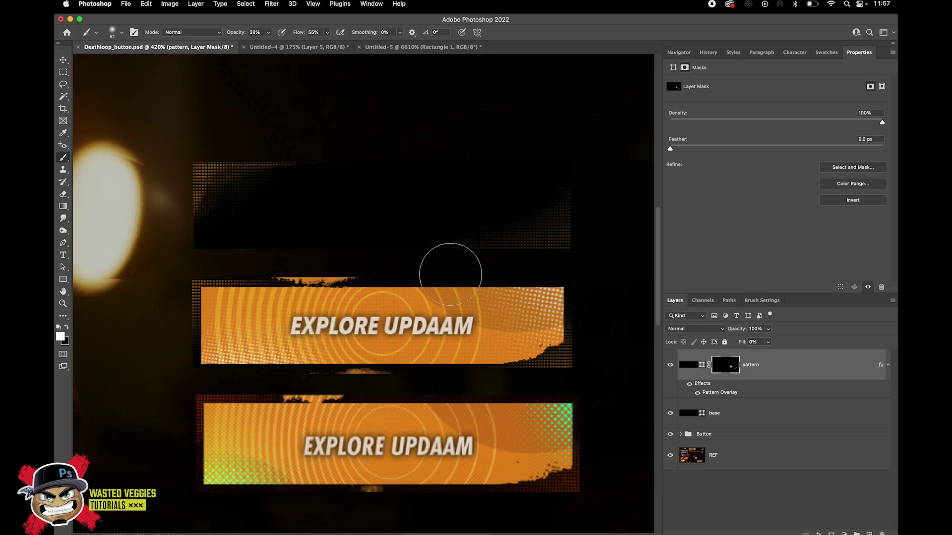
- Roughen the lower-right corner of the pattern mask with the charcoal brush enlarged to 40 px
right_click(443, 225)
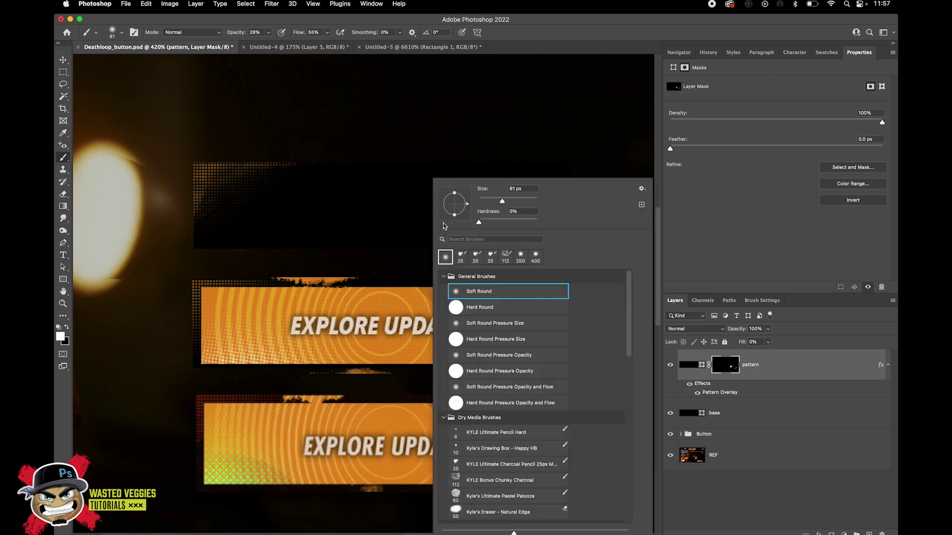
click(464, 256)
key(Return)
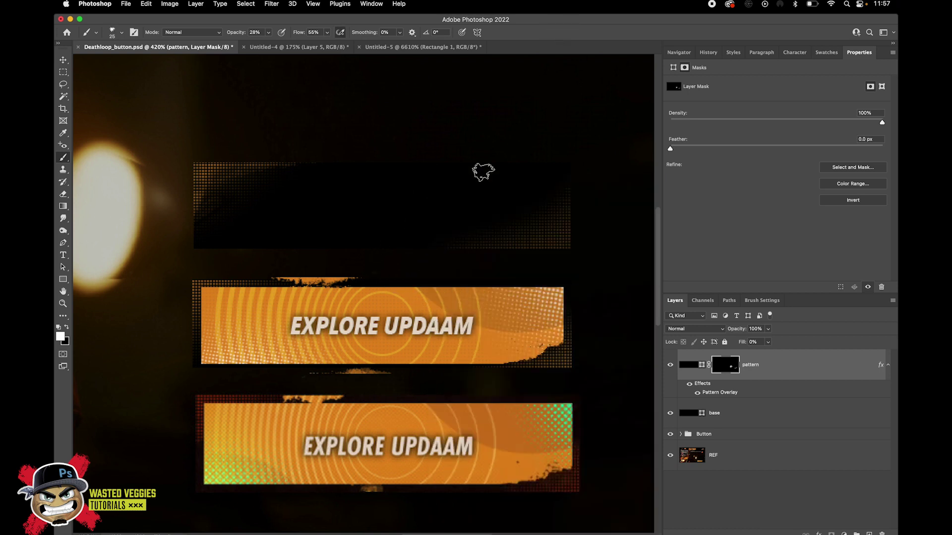
key(bracketright)
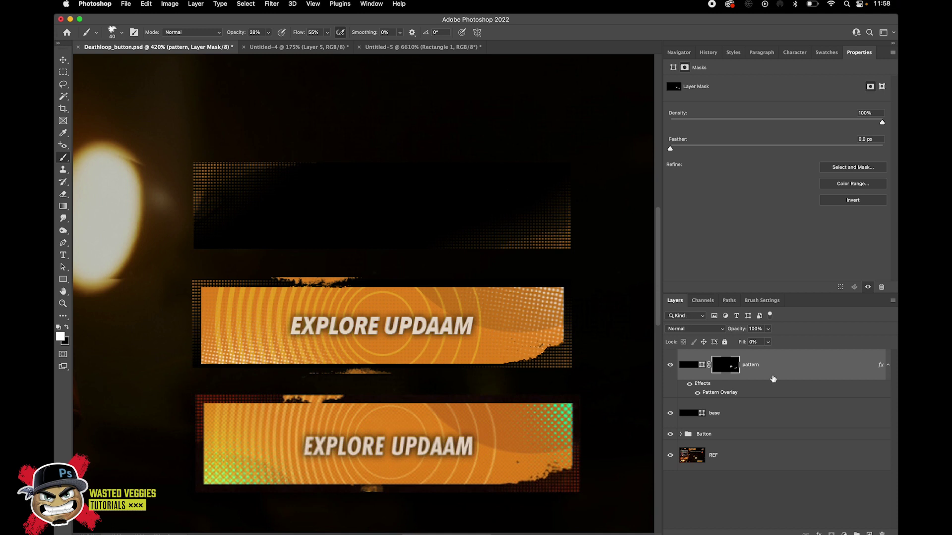
click(777, 411)
key(super+g)
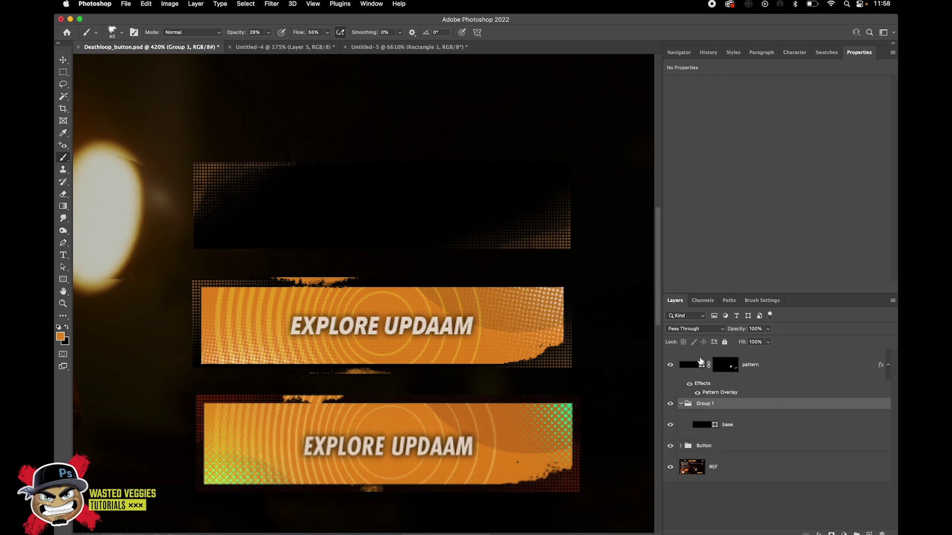
key(super+z)
- Group the pattern and base layers together and name the group Base
click(766, 392)
shift+click(768, 408)
key(super+g)
text(Base)
key(Return)
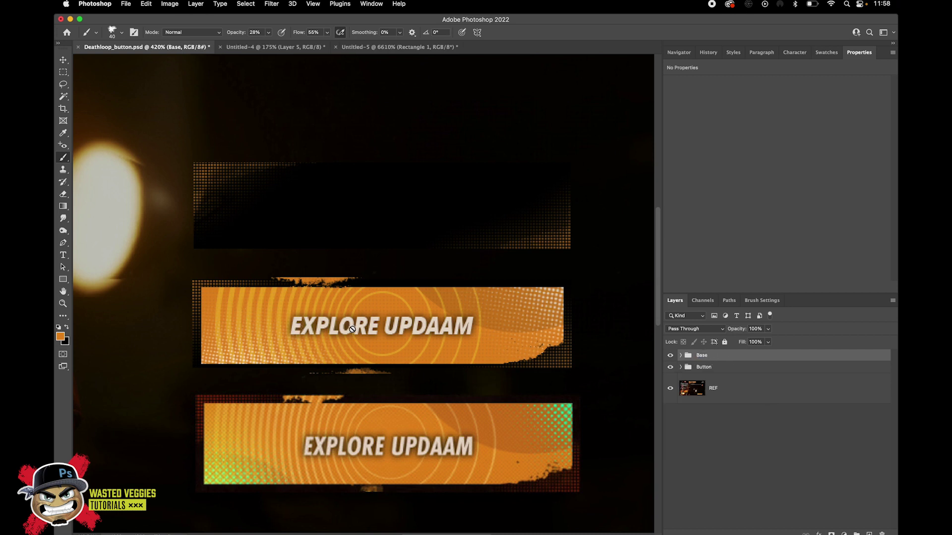
- Duplicate the base rectangle layer out of the Base group and place the copy above it
click(680, 355)
click(739, 424)
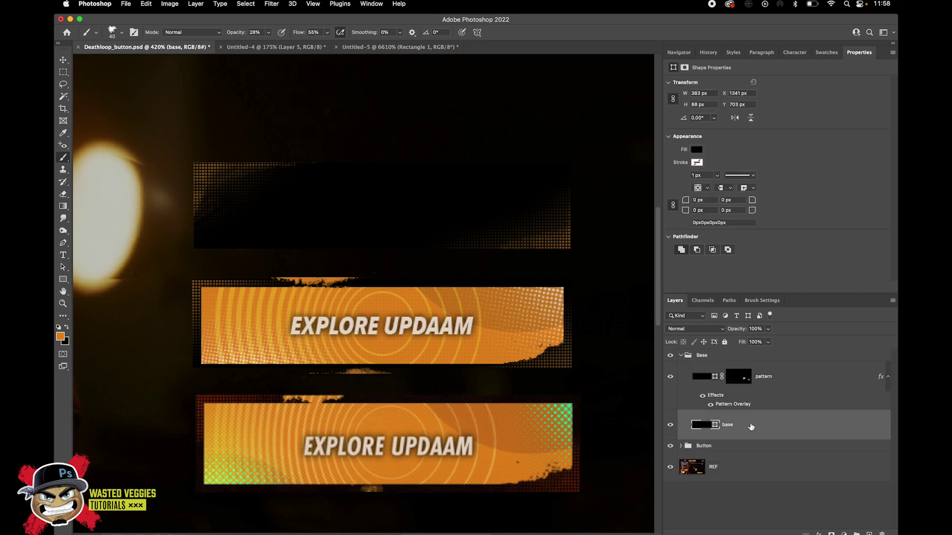
drag(756, 424, 697, 357)
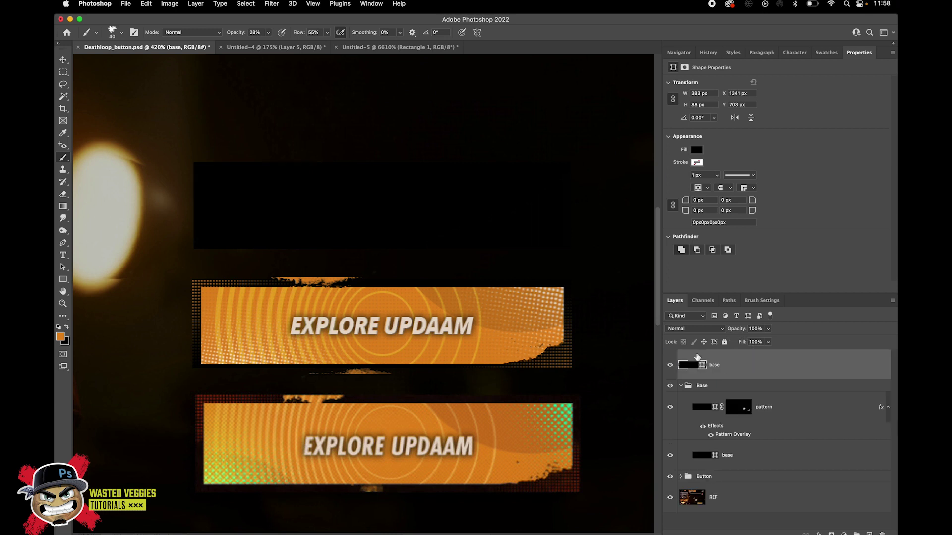
- Collapse the Base group, rename the duplicated rectangle layer cetre and fill it with the recently used orange
click(680, 386)
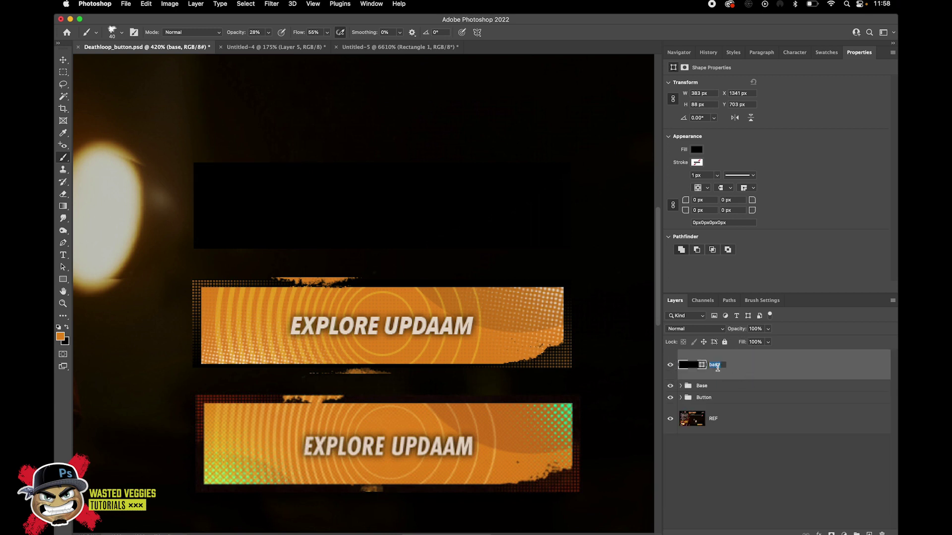
key(Return)
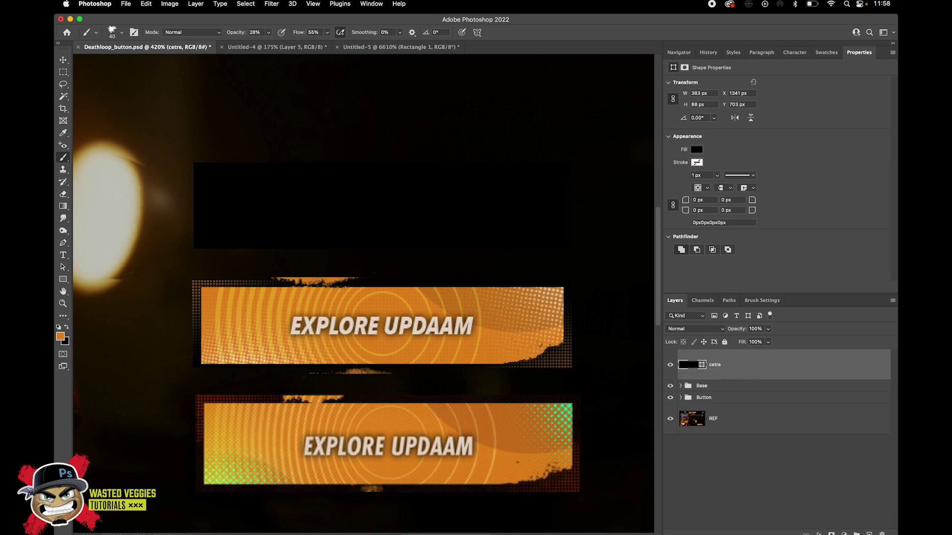
click(697, 150)
click(700, 199)
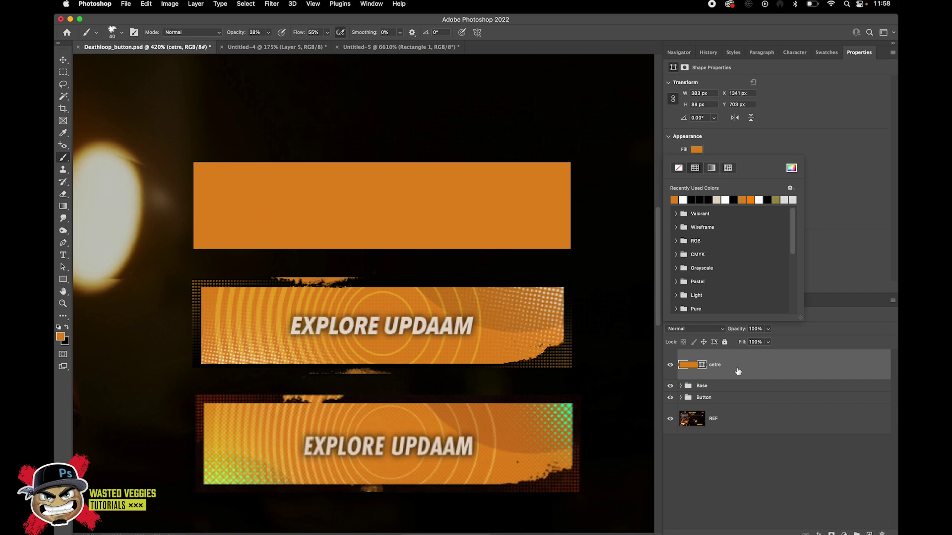
- Load the cetre rectangle as a selection, shrink it to about 81% height with matching side insets, and add it as a layer mask
ctrl+click(696, 370)
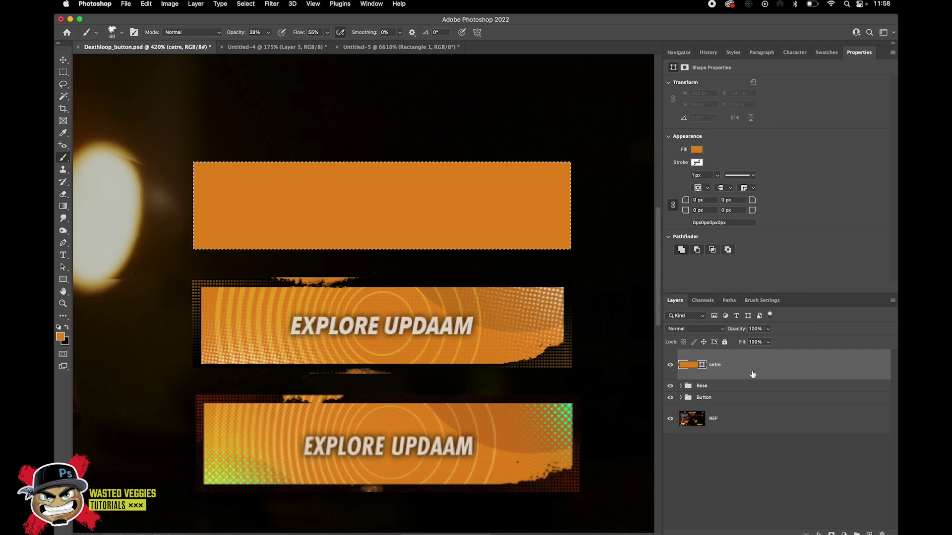
click(245, 4)
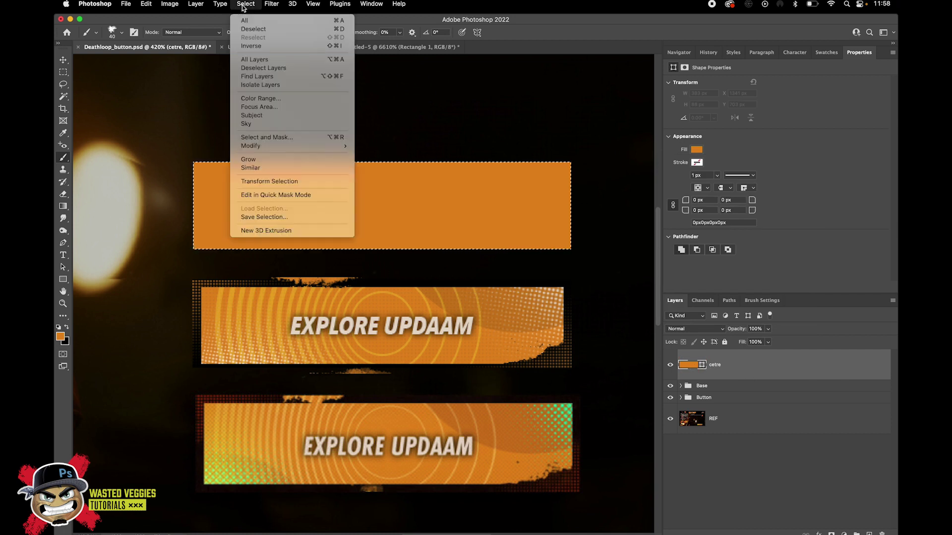
click(276, 181)
drag(381, 162, 382, 171)
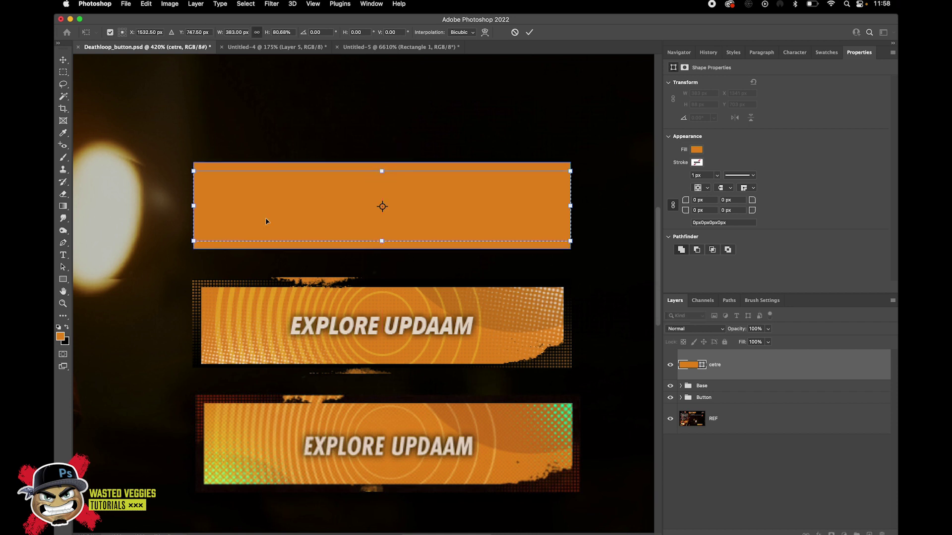
drag(194, 205, 202, 205)
key(Return)
key(b)
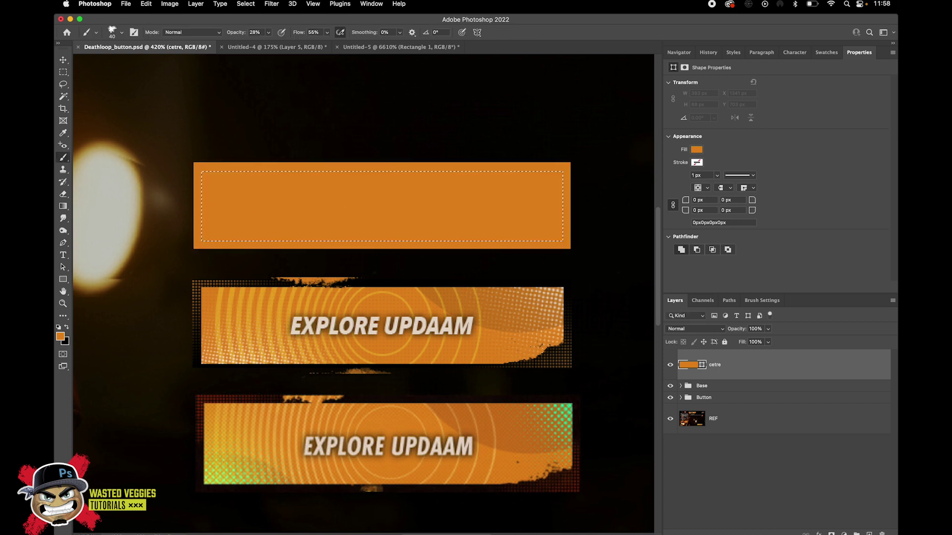
click(833, 533)
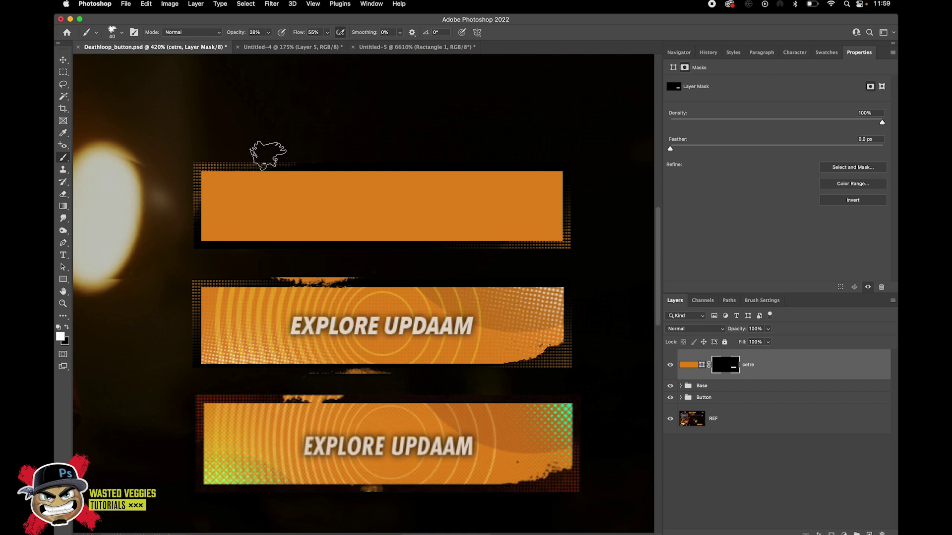
- Paint a rough orange strip on the cetre mask along the rectangle's upper edge, undoing the first stroke and repainting it
mouse_move(277, 153)
mouse_down()
mouse_move(303, 155)
mouse_move(266, 150)
mouse_move(319, 153)
mouse_move(276, 157)
mouse_move(315, 155)
mouse_move(276, 153)
mouse_move(291, 153)
mouse_up()
key(super+z)
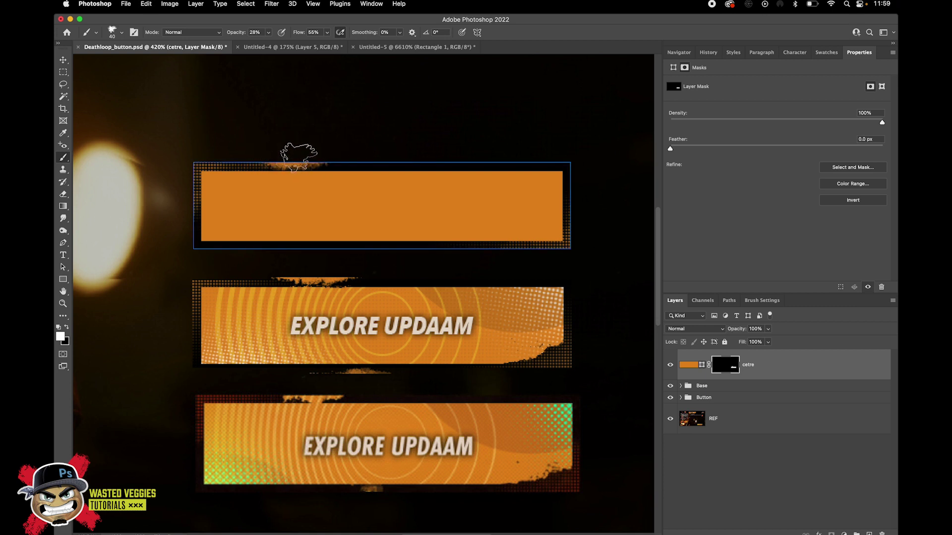
mouse_move(257, 150)
mouse_down()
mouse_move(367, 160)
mouse_move(294, 149)
mouse_up()
- Extend the rough orange strip on the cetre mask's upper edge at 100% brush opacity, and raggedly mask out the rectangle's lower-right corner
key(bracketleft)
key(bracketleft)
key(bracketleft)
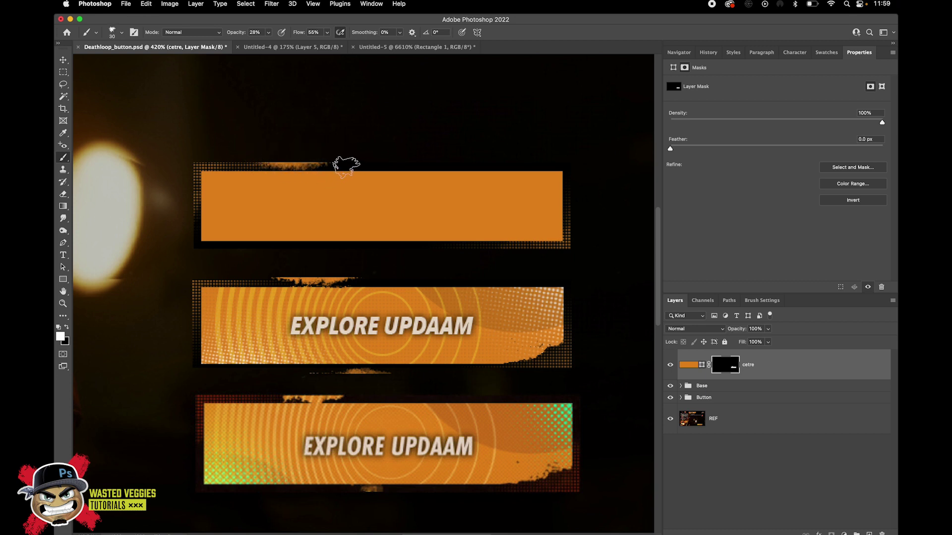
drag(268, 43, 315, 46)
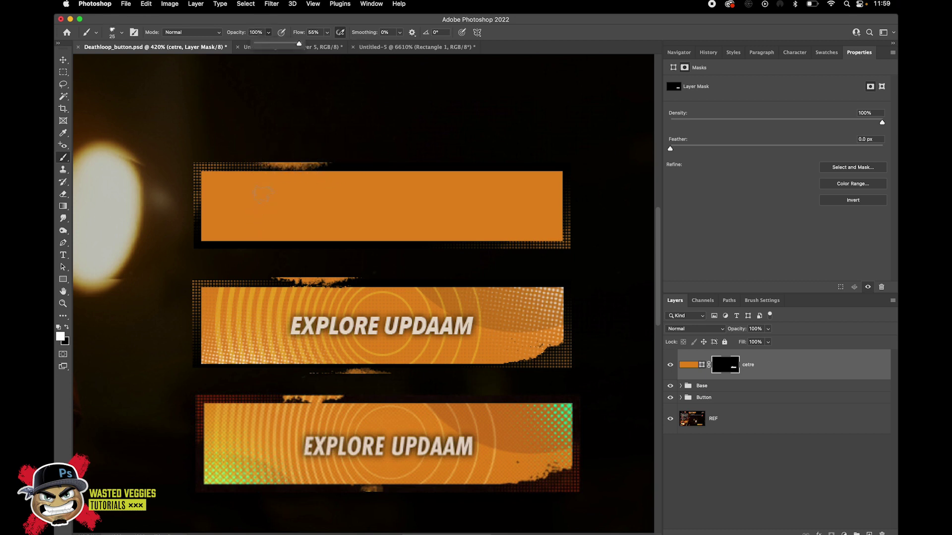
click(287, 157)
drag(292, 158, 362, 144)
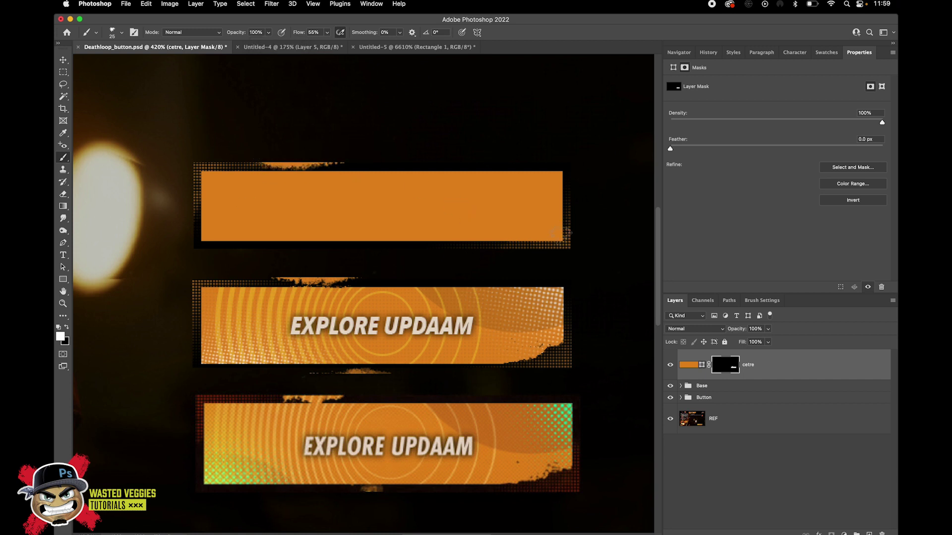
key(x)
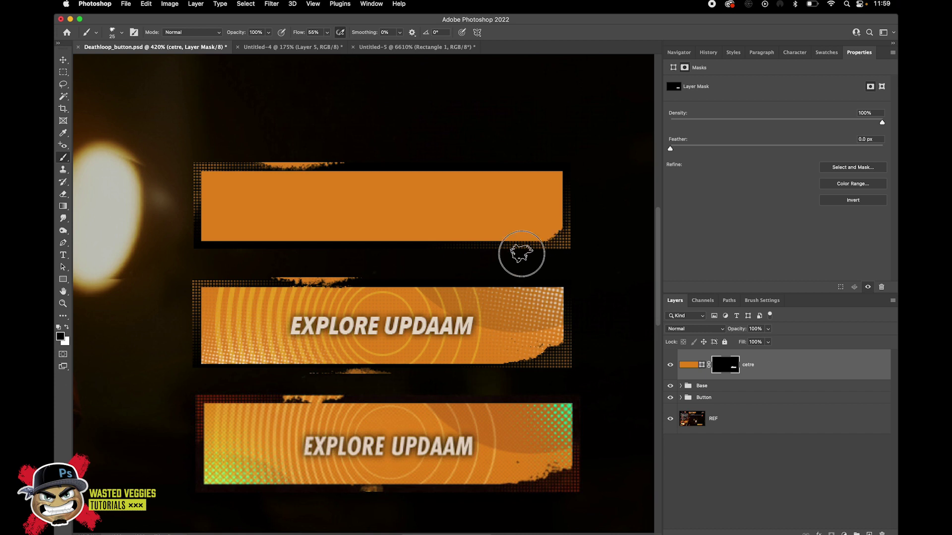
mouse_move(565, 228)
mouse_down()
mouse_move(486, 247)
mouse_move(573, 240)
mouse_move(529, 244)
mouse_move(551, 232)
mouse_move(539, 247)
mouse_move(512, 226)
mouse_up()
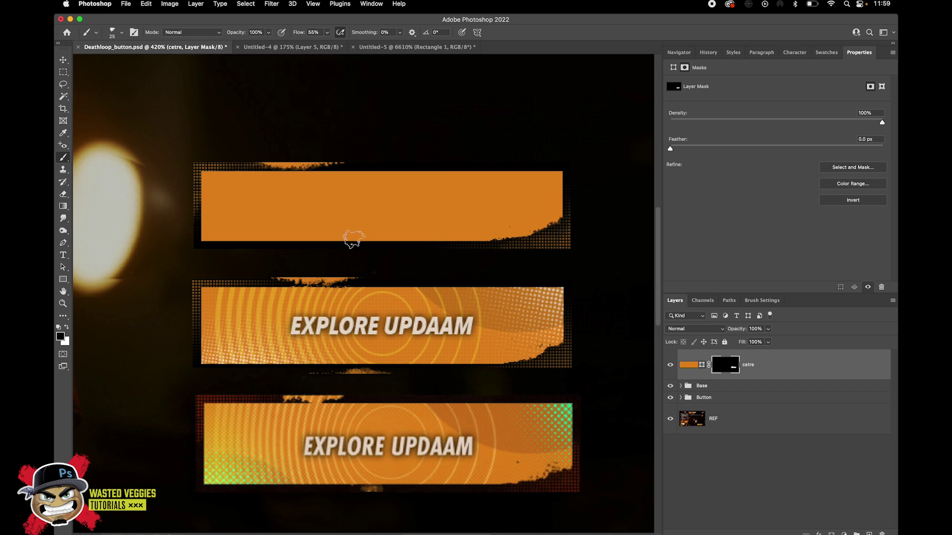
- Paint a faint white strip on the cetre mask just below the rectangle's lower edge, using a 35 px brush at 11% opacity
click(268, 32)
drag(274, 43, 239, 43)
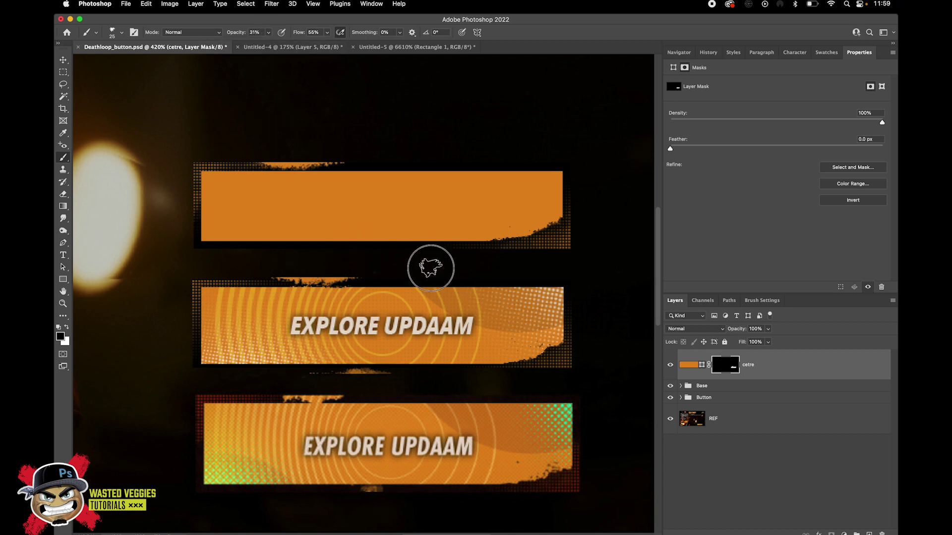
key(x)
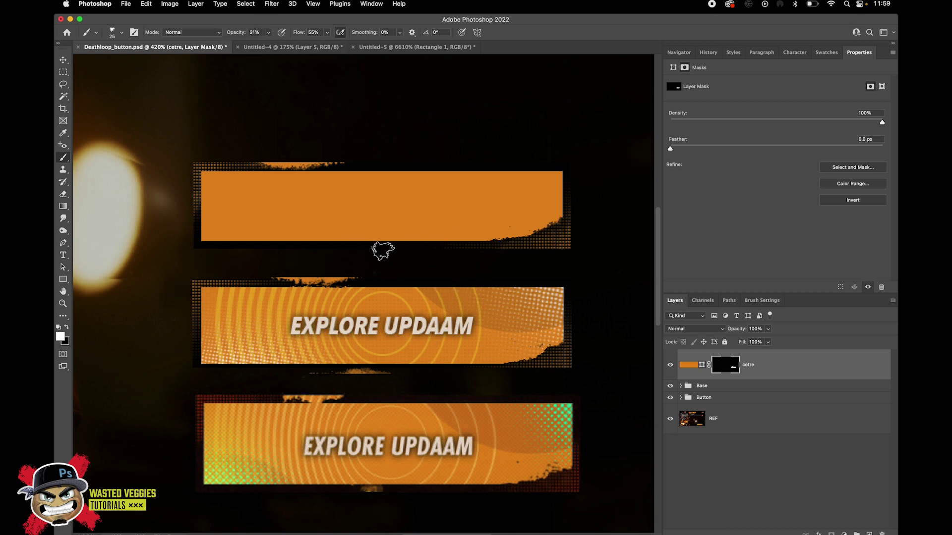
click(257, 44)
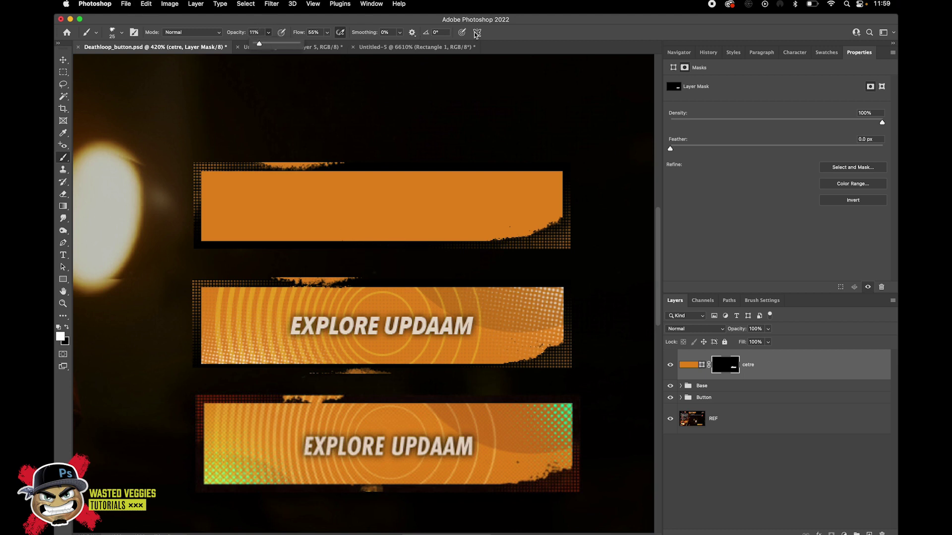
key(bracketright)
mouse_move(365, 248)
mouse_down()
mouse_move(430, 261)
mouse_move(346, 251)
mouse_move(379, 250)
mouse_up()
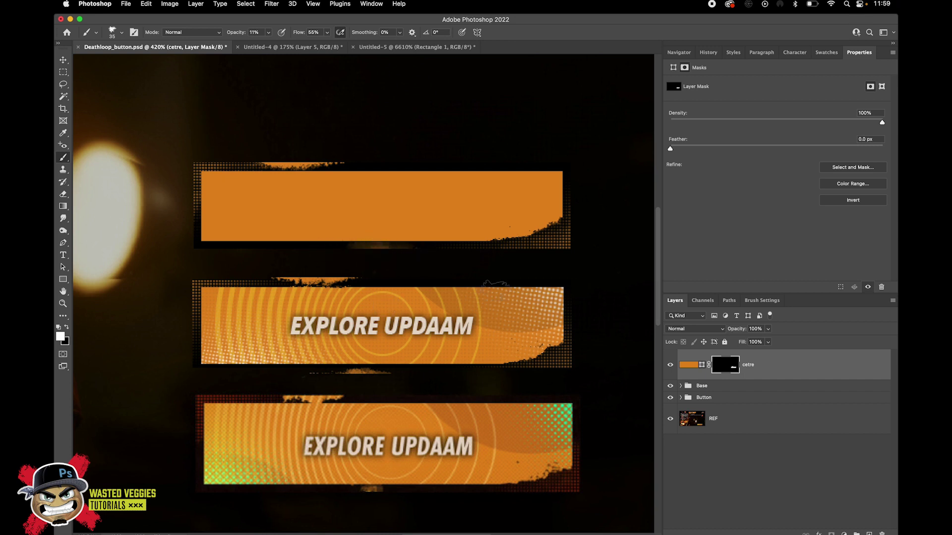
- Add a Pattern Overlay effect to the cetre layer using the black-and-white dot pattern
key(super+2)
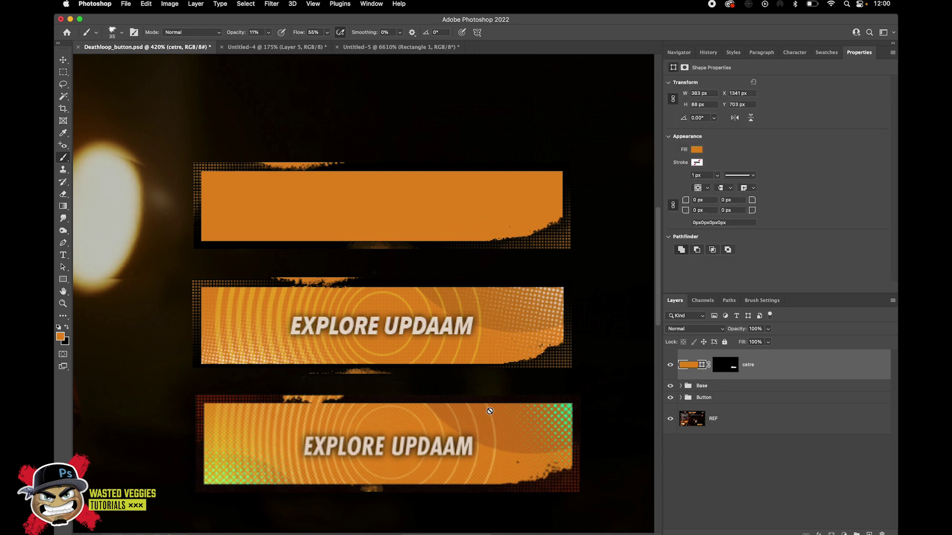
double_click(790, 363)
click(517, 347)
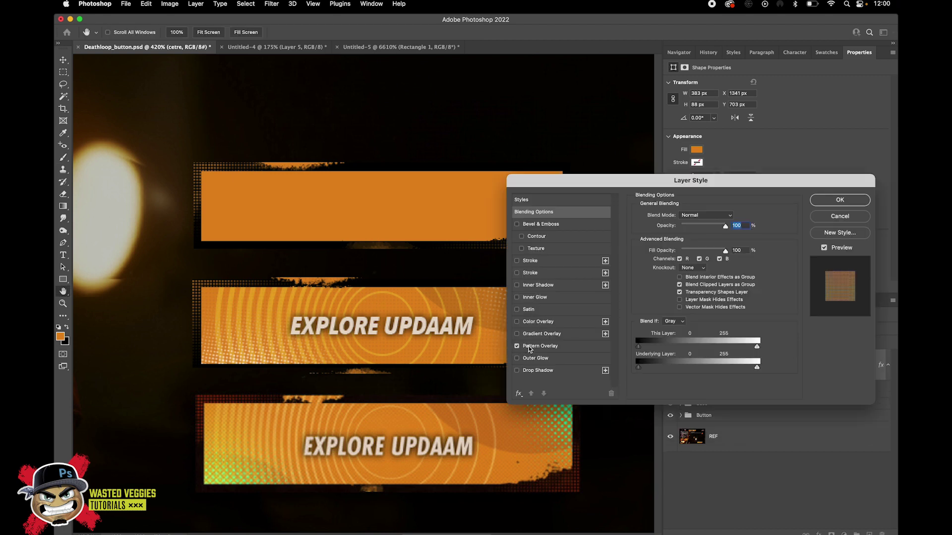
click(530, 350)
click(699, 246)
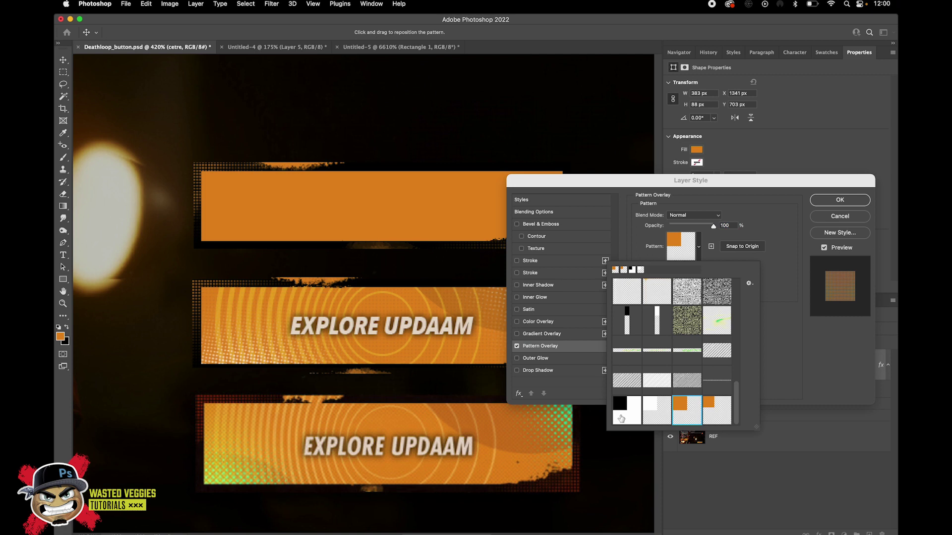
click(626, 409)
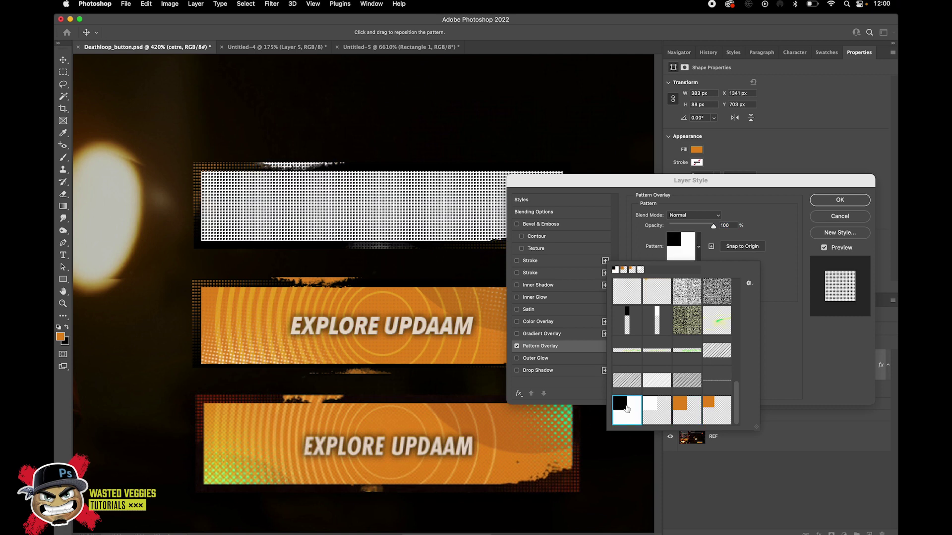
click(787, 318)
- Try the Overlay and Screen blend modes on the cetre layer's dot pattern overlay
click(693, 215)
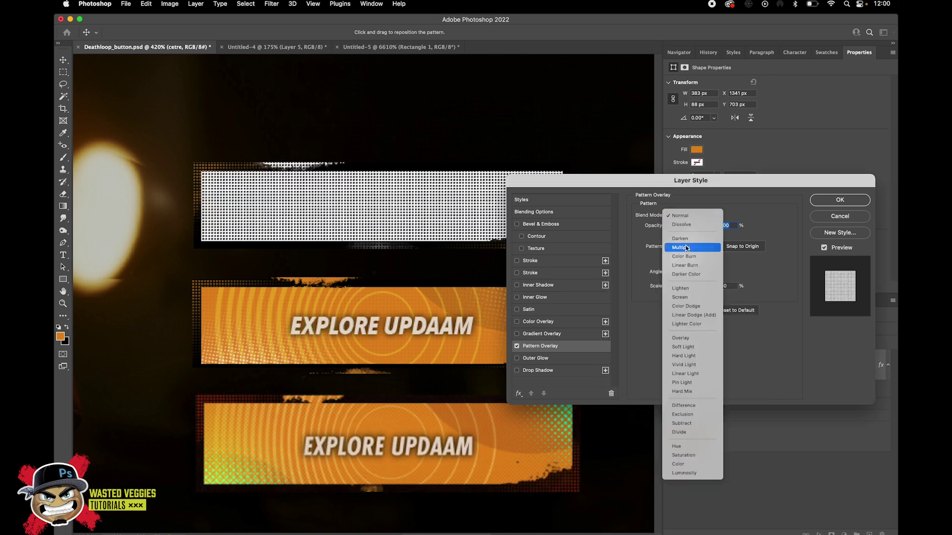
click(676, 339)
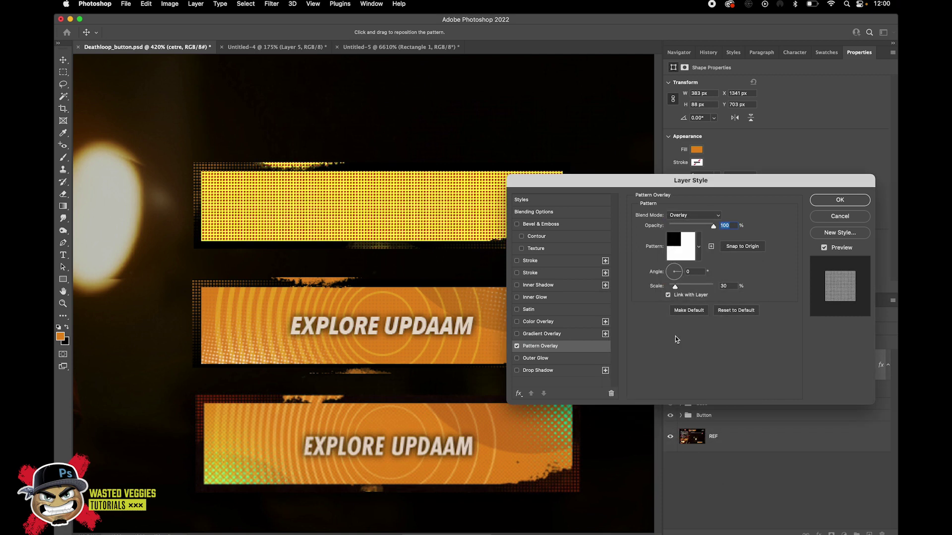
click(685, 216)
click(688, 175)
- Set the pattern overlay's blend mode to Multiply and its opacity to 10%, trying 40% along the way
click(682, 218)
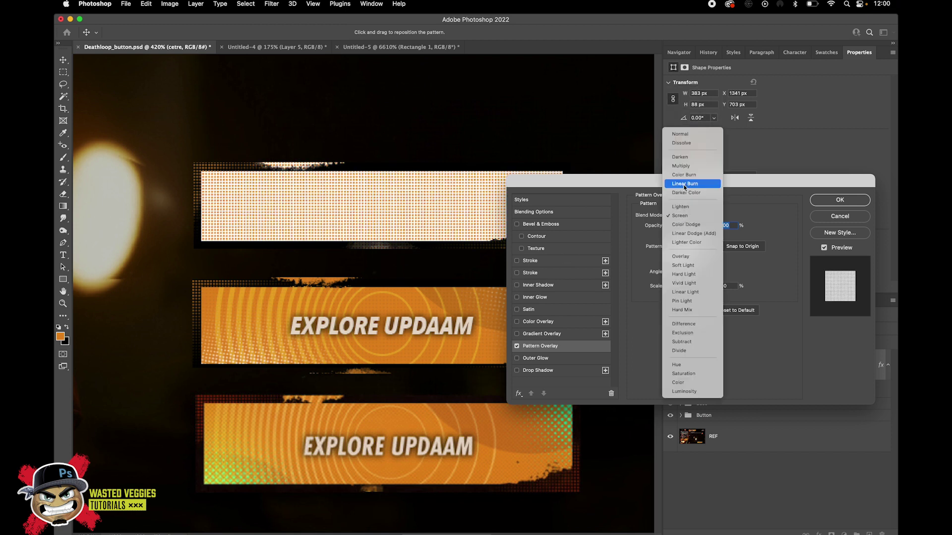
click(686, 166)
drag(713, 226, 674, 226)
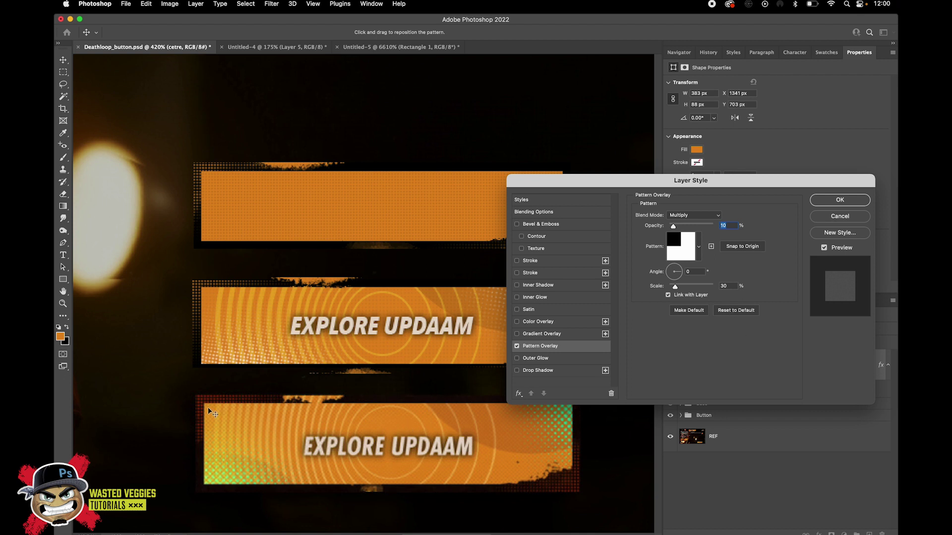
text(40)
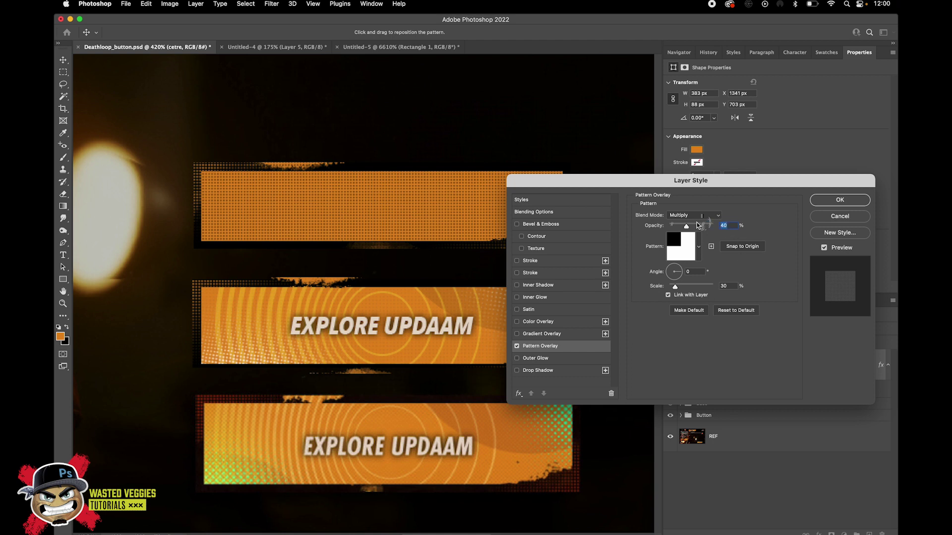
key(BackSpace)
key(BackSpace)
text(10)
- Try a 40% pattern scale, lower the overlay opacity to 5%, and apply the layer style with the scale at 30%
click(727, 286)
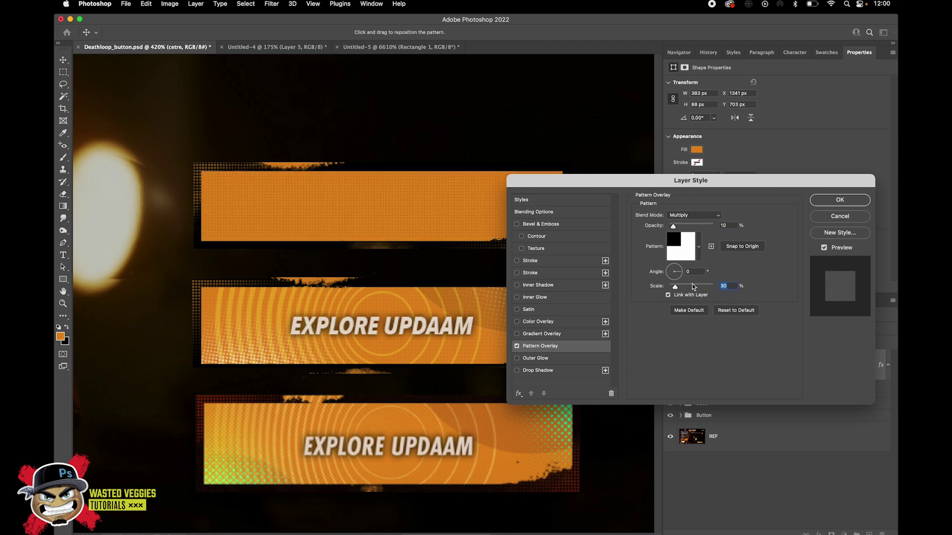
text(40)
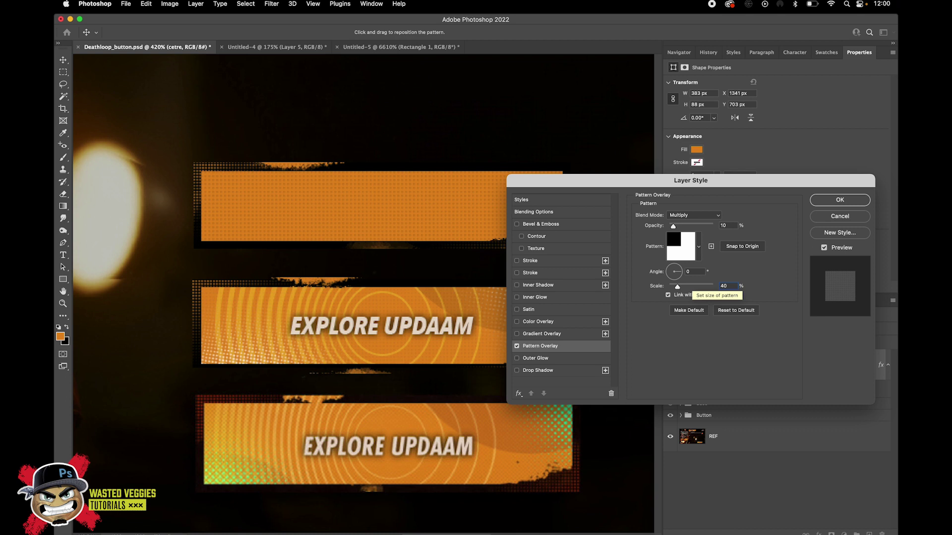
click(736, 226)
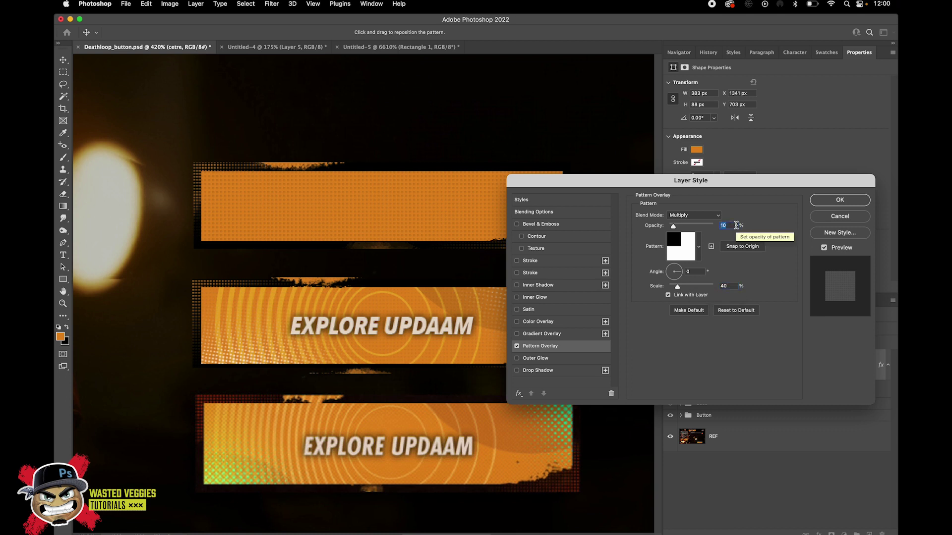
key(Down)
key(Down)
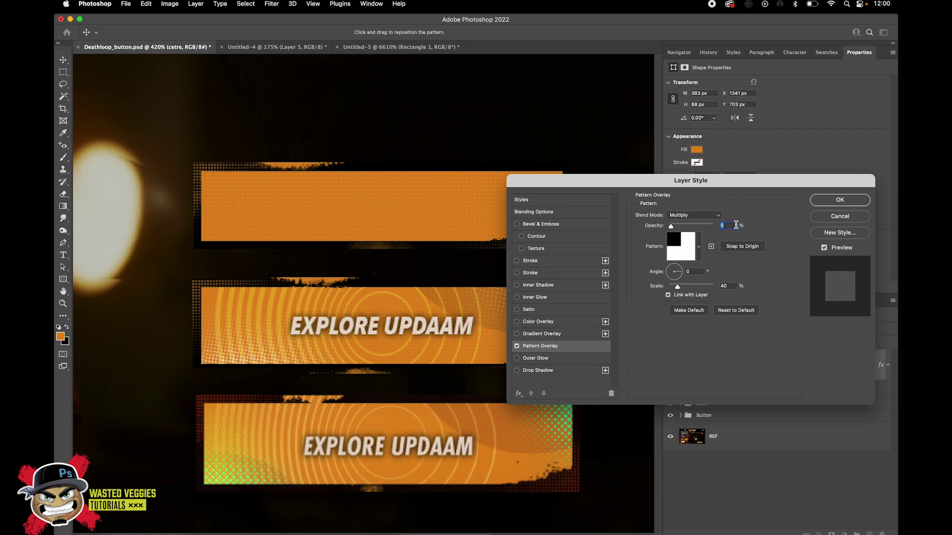
click(732, 286)
text(30)
click(826, 201)
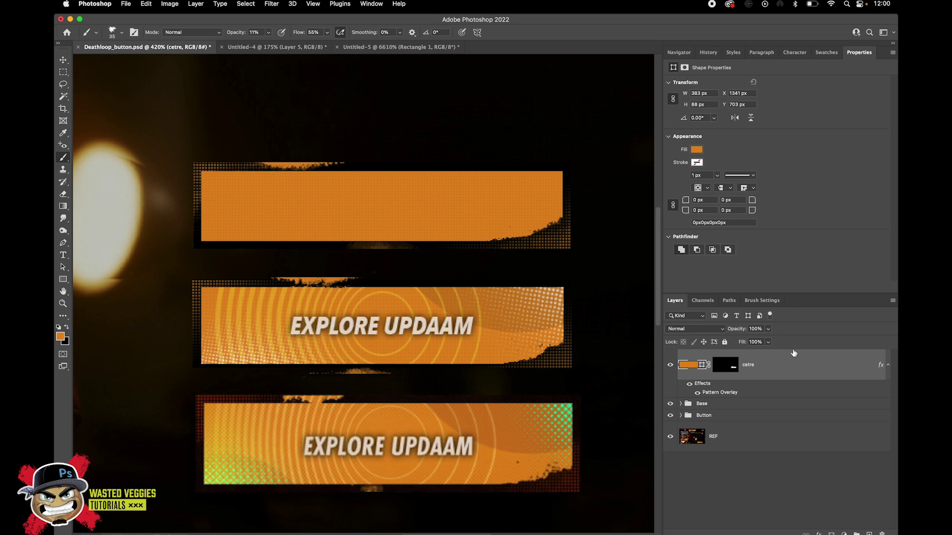
- Switch to the Untitled-4 document, hide the halftone Layer 5 and select Layer 0
click(287, 47)
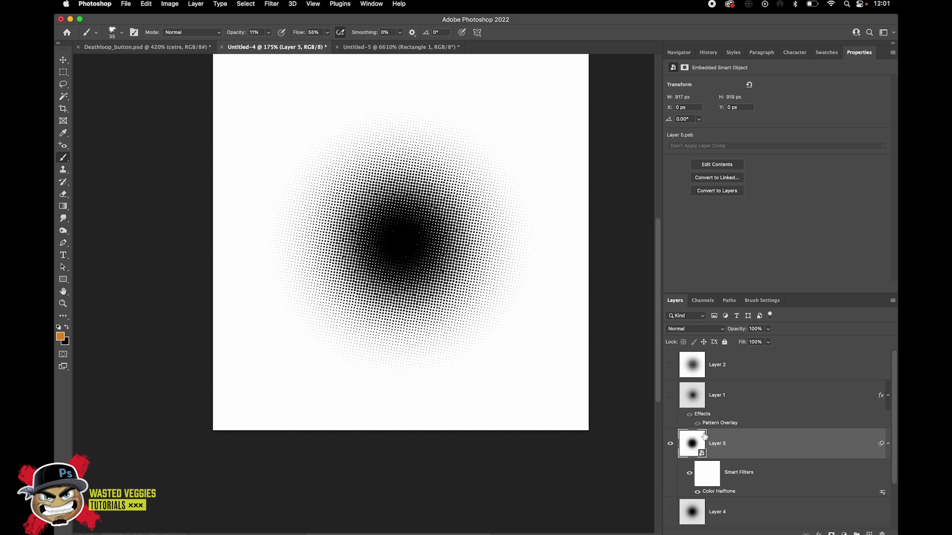
scroll(705, 435, down, 3)
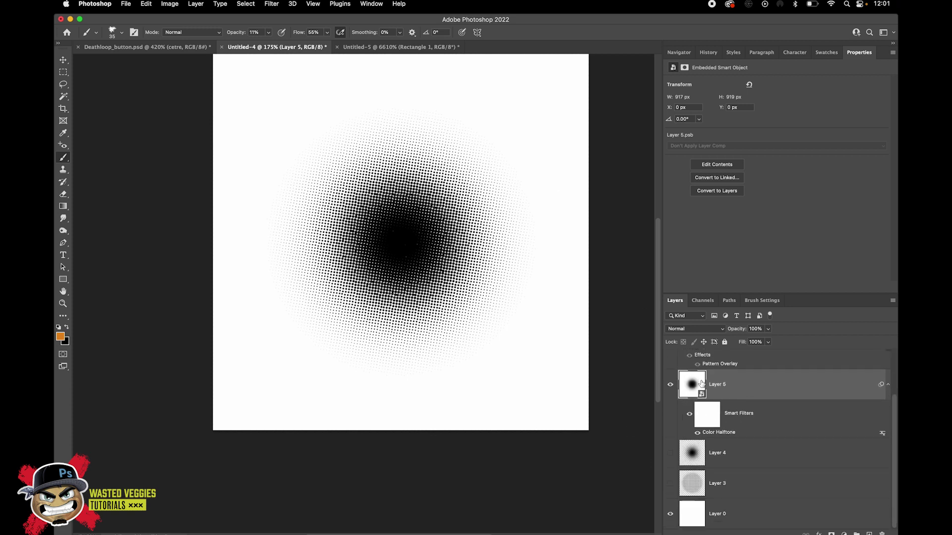
click(670, 385)
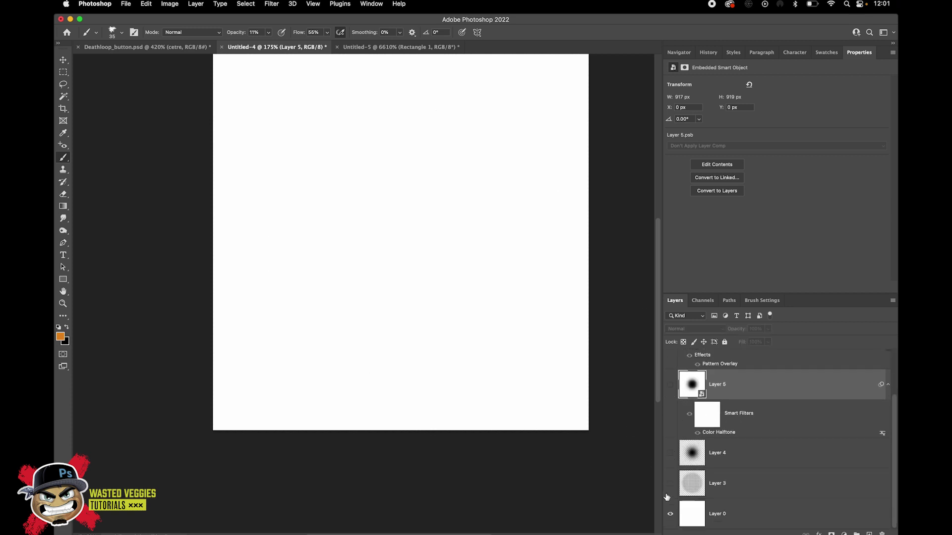
click(744, 518)
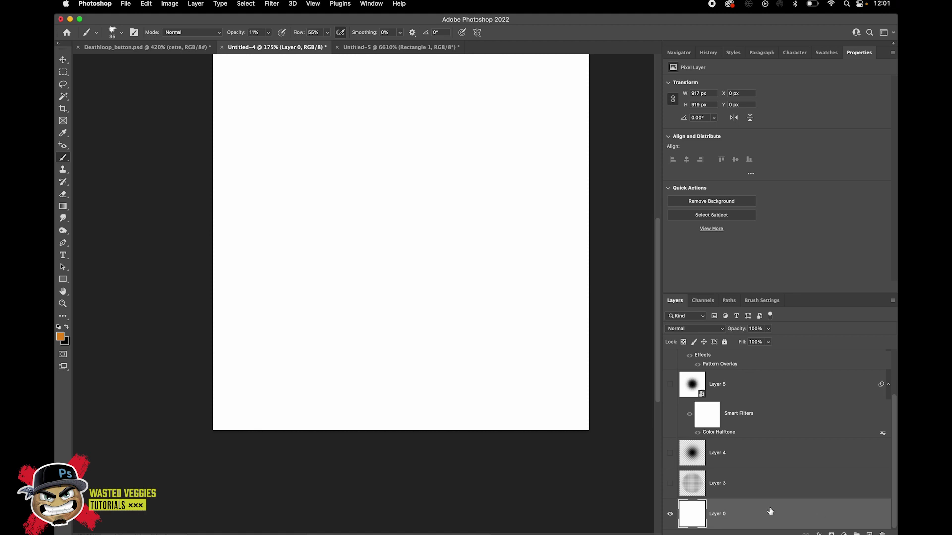
click(170, 5)
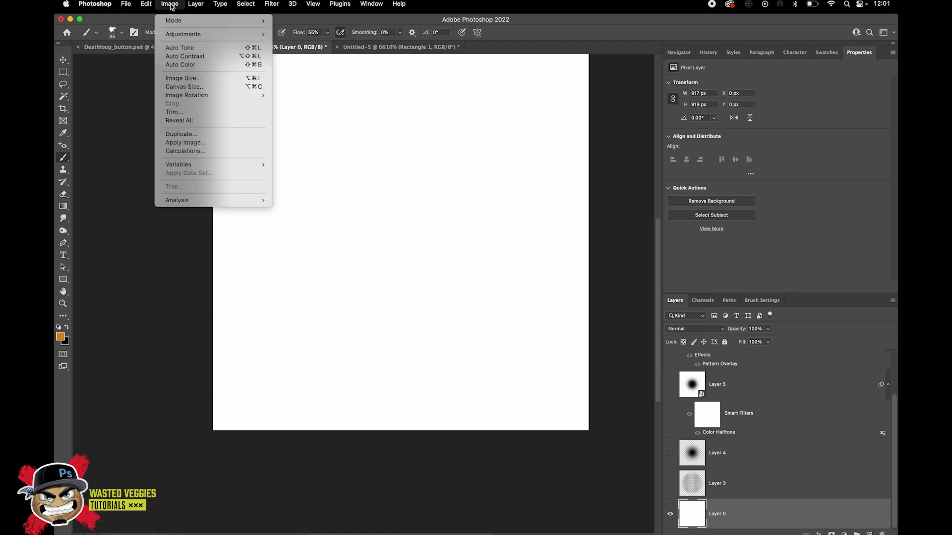
click(695, 127)
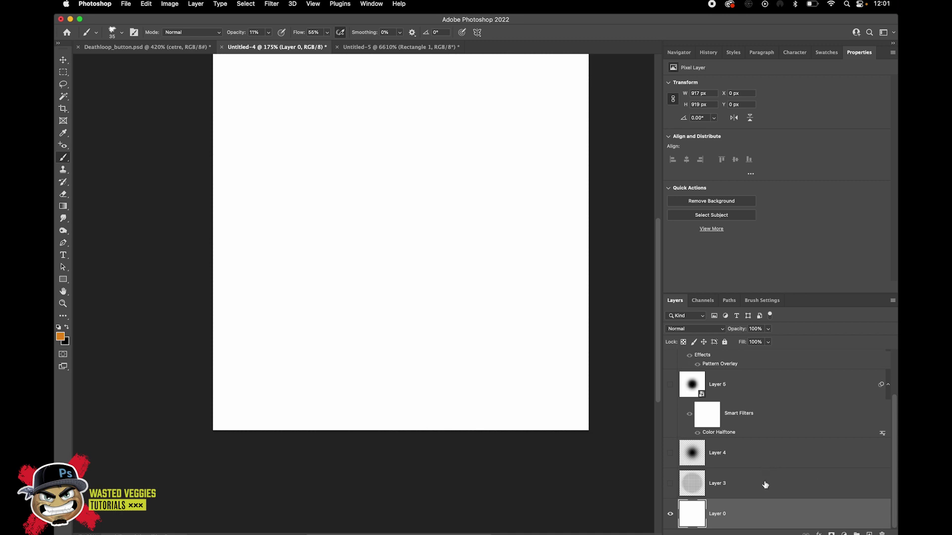
- Resize the Untitled-4 image to 900 by 900 pixels with the width and height unlinked
click(169, 4)
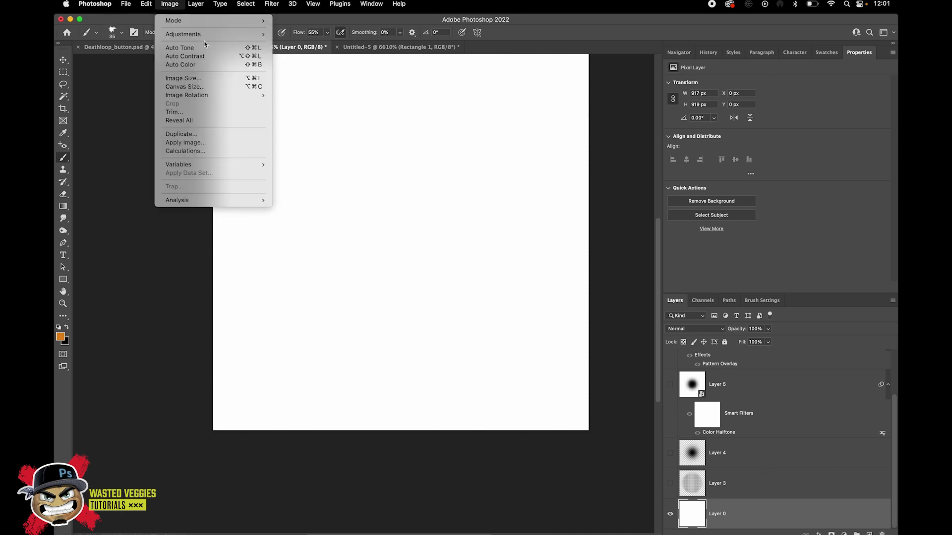
click(188, 79)
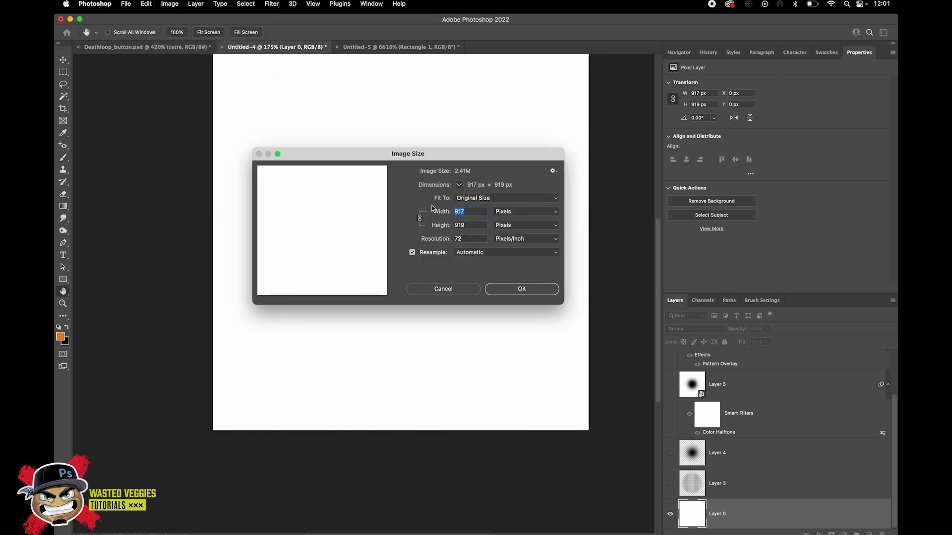
text(900)
key(Tab)
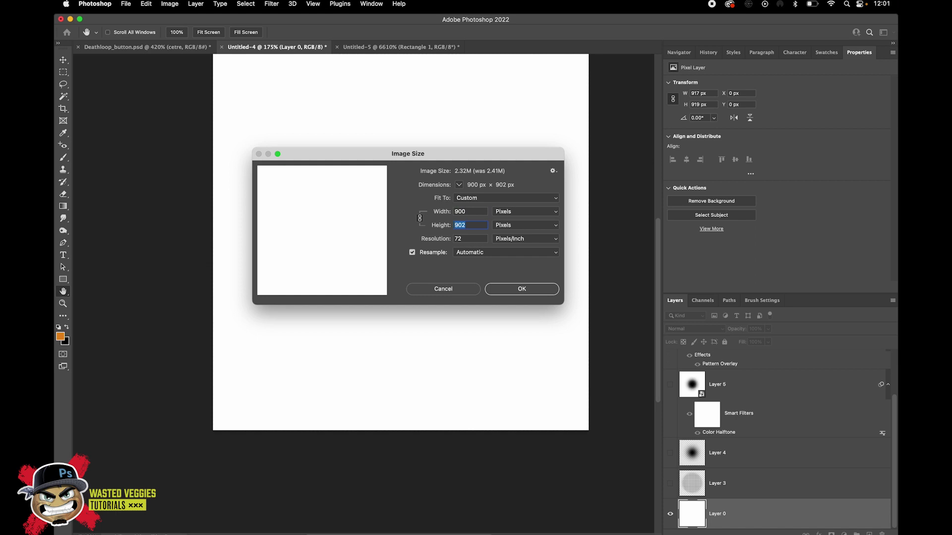
click(420, 218)
text(900)
key(Return)
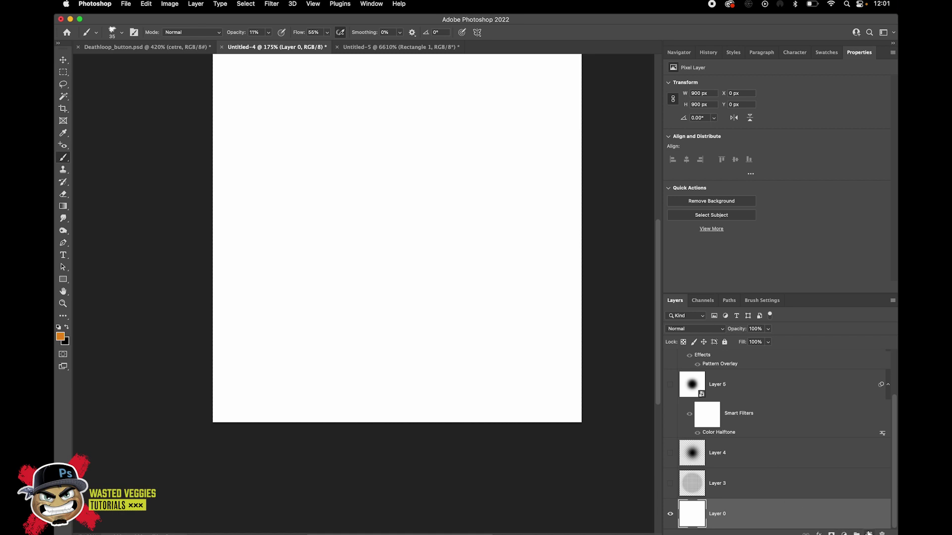
- On a new layer above Layer 0, with black as the foreground colour, choose the Soft Round brush and enlarge it to 600 px
click(868, 533)
click(68, 329)
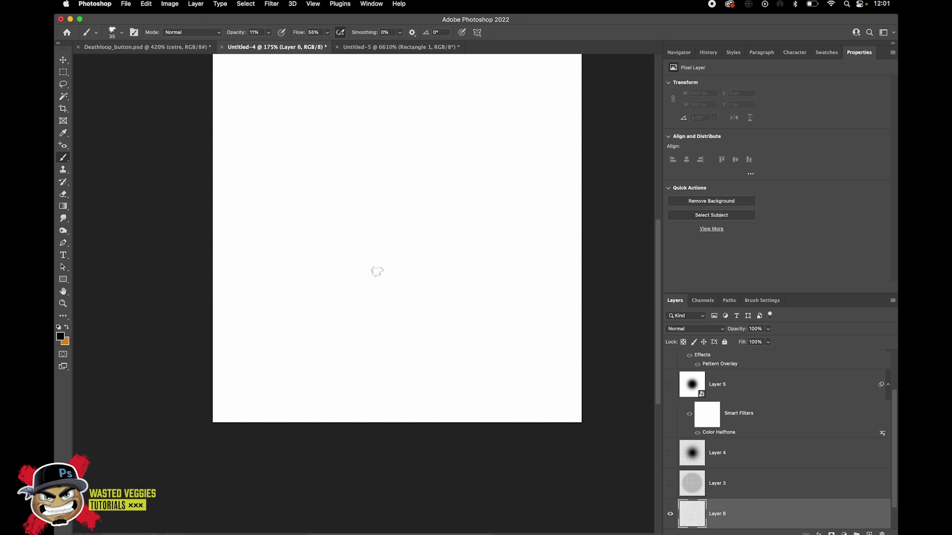
right_click(403, 232)
click(450, 294)
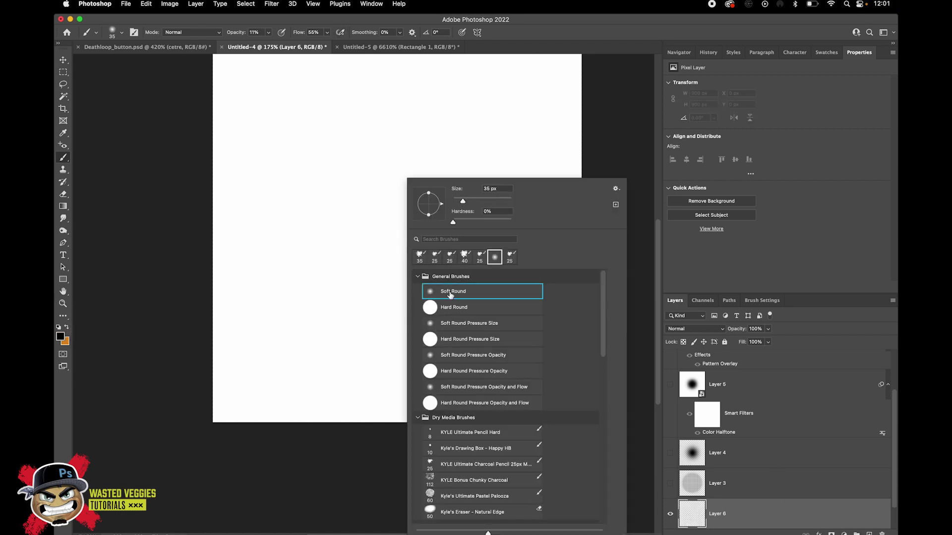
click(561, 37)
key(bracketright)
key(bracketright)
key(bracketright)
key(bracketright)
key(bracketright)
key(bracketright)
key(bracketright)
key(bracketright)
key(bracketright)
key(bracketright)
key(bracketright)
key(bracketright)
key(bracketright)
key(bracketright)
key(bracketright)
key(bracketright)
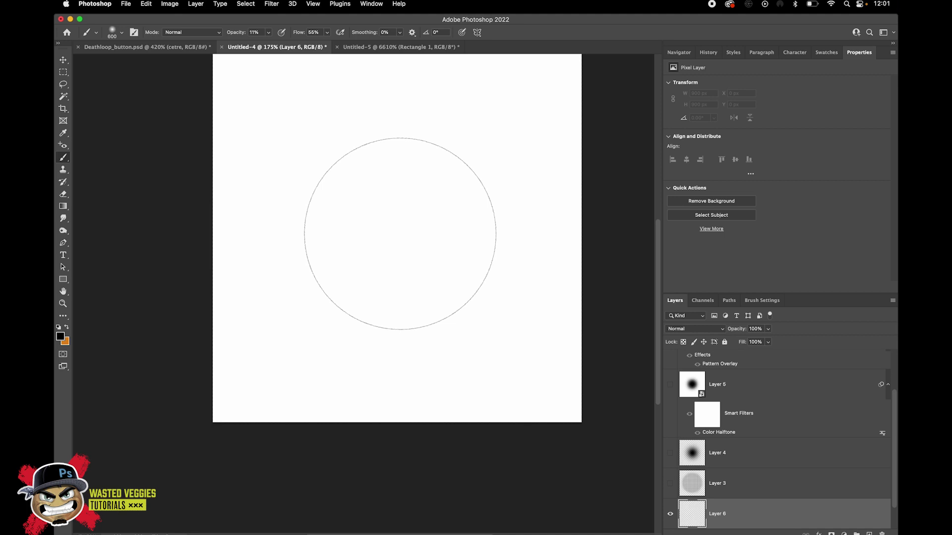
- Undo a trial dab at the canvas centre and raise the brush opacity to 100%
click(400, 234)
key(super+z)
drag(268, 32, 485, 41)
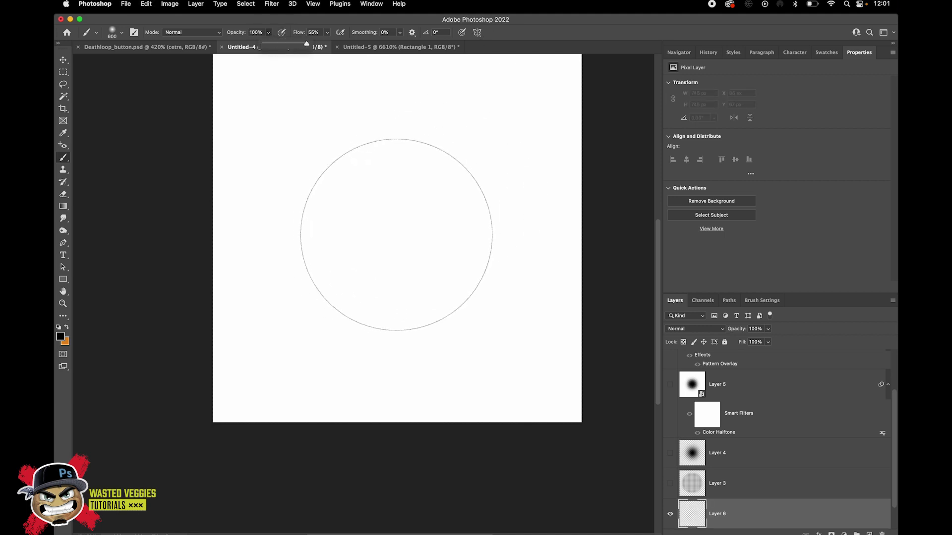
- Try three 600 px black dabs at the canvas centre, then undo back to the blank 900 by 900 px Layer 0
click(397, 233)
click(396, 233)
click(395, 234)
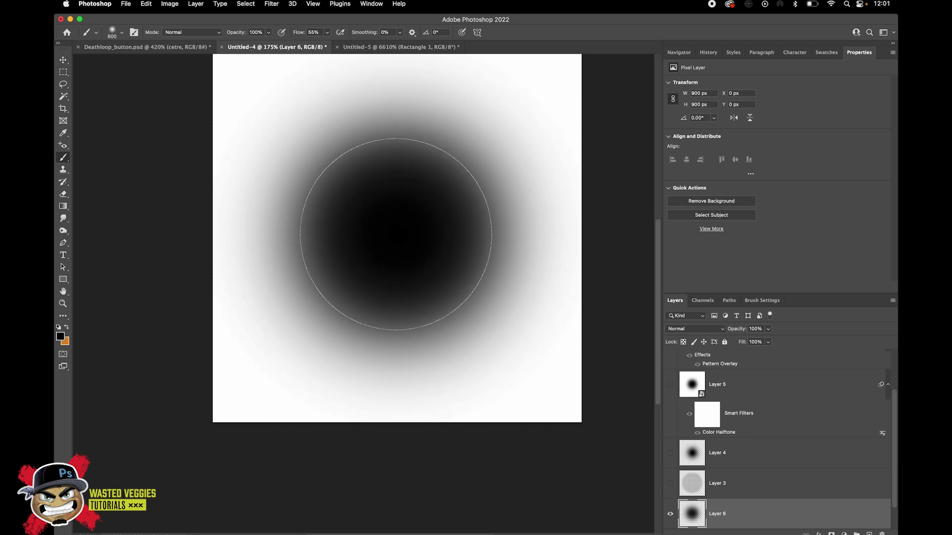
key(super+z)
key(super+z)
key(super+z)
key(super+z)
key(super+z)
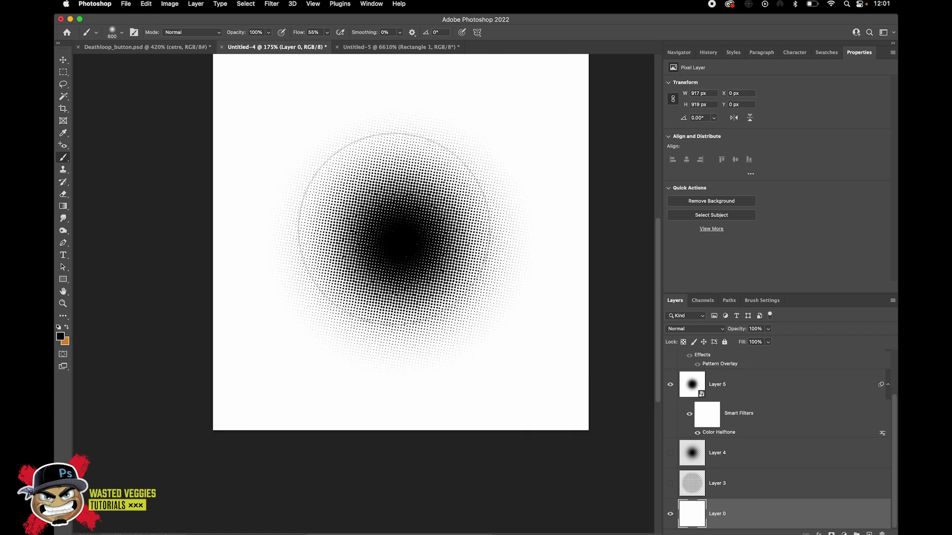
key(super+z)
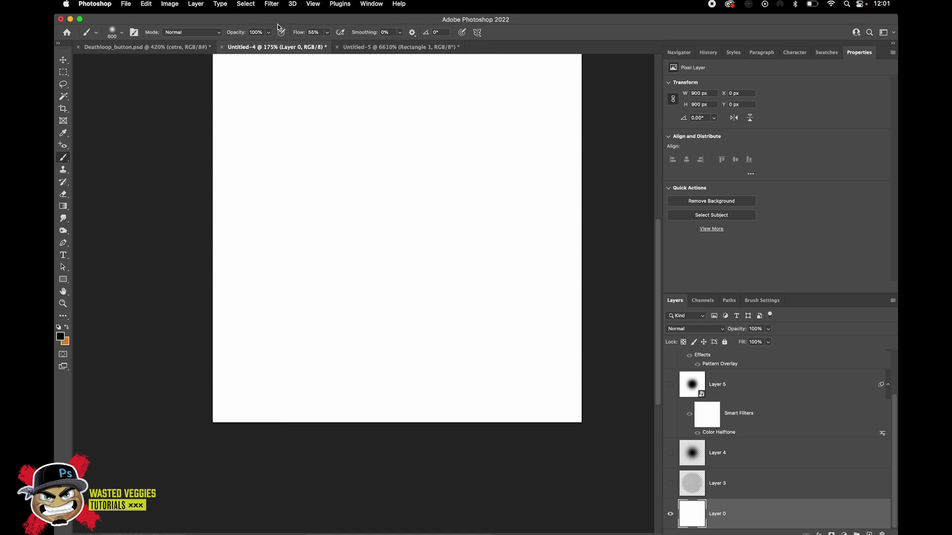
- Paint a soft black spot at the centre of Layer 0 with a 400 px brush at 100% flow
click(326, 32)
drag(328, 43, 347, 43)
key(bracketleft)
key(bracketleft)
click(398, 229)
click(399, 230)
click(398, 230)
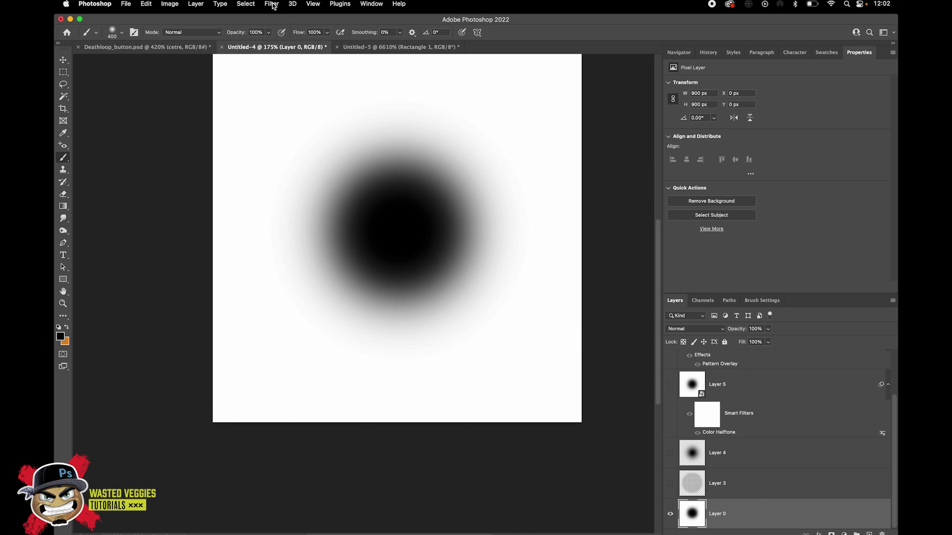
- Convert Layer 0 to a smart object and apply Color Halftone with a 5-pixel maximum radius and all four channel angles at 10
right_click(748, 507)
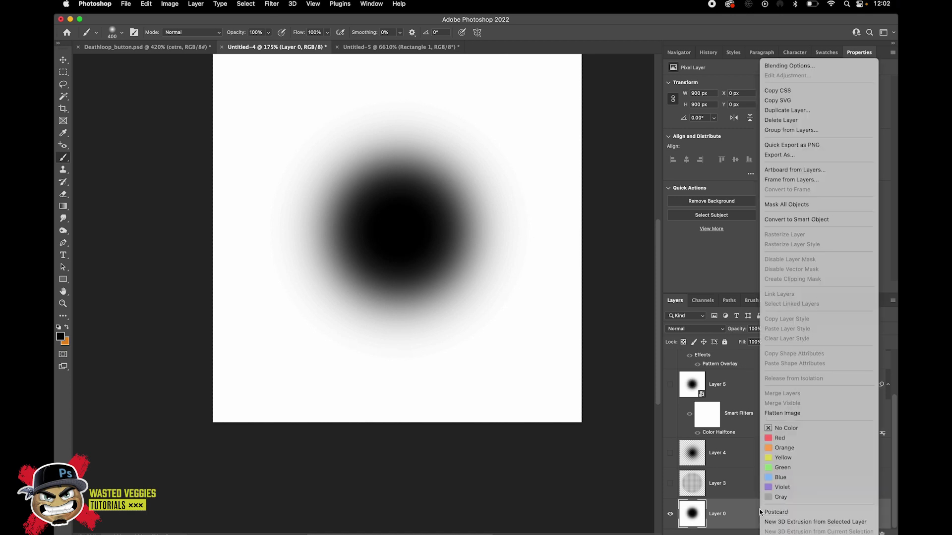
click(816, 222)
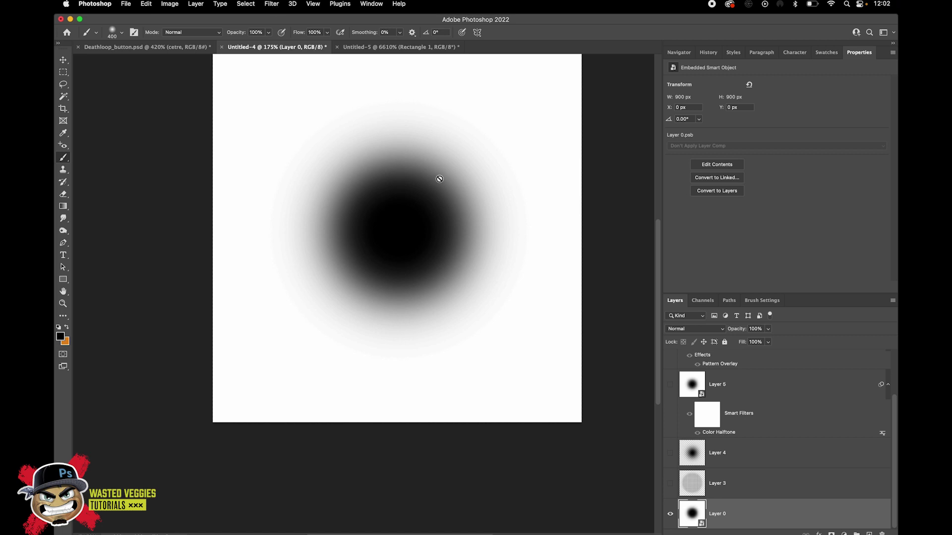
scroll(380, 107, up, 3)
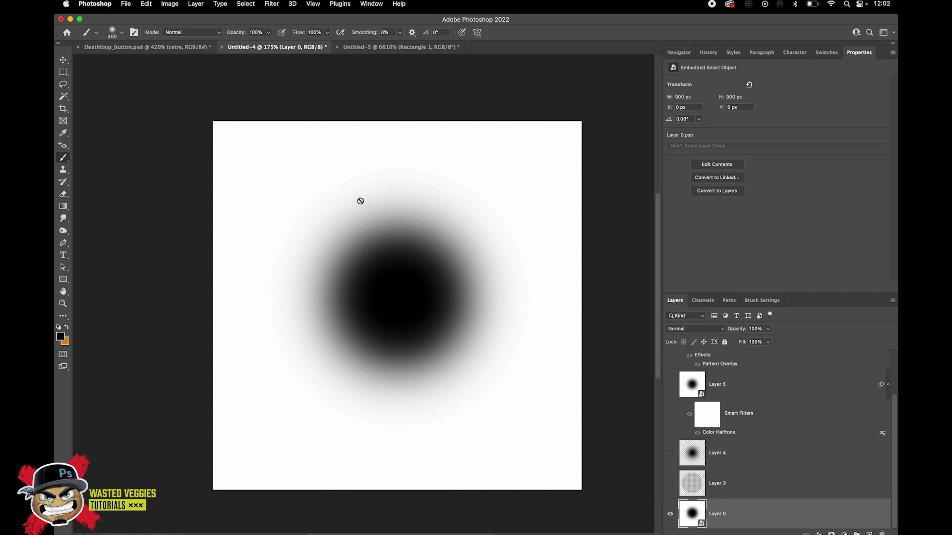
click(273, 4)
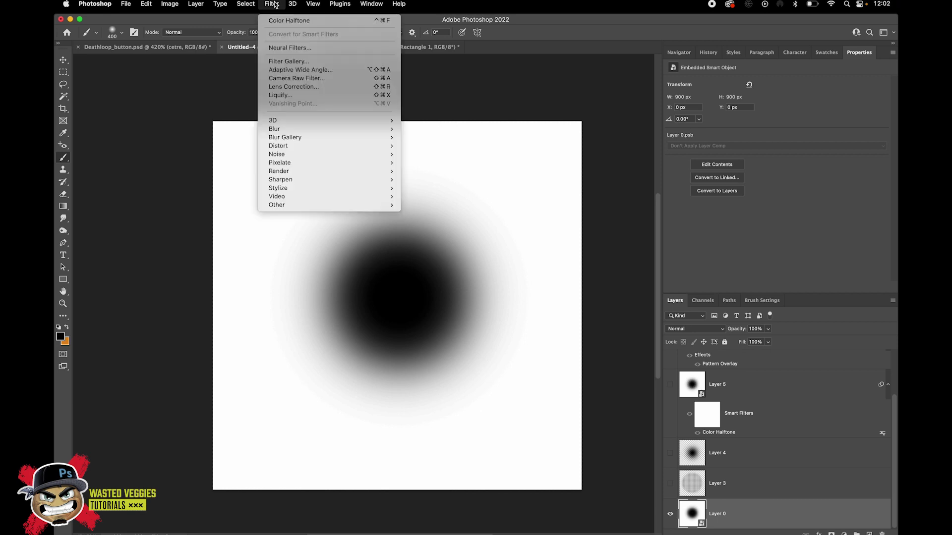
mouse_move(287, 146)
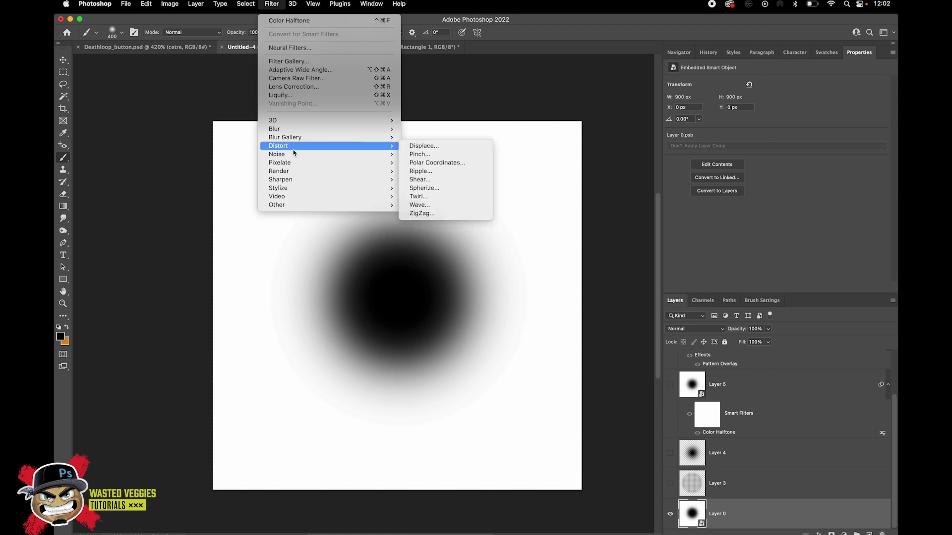
mouse_move(298, 172)
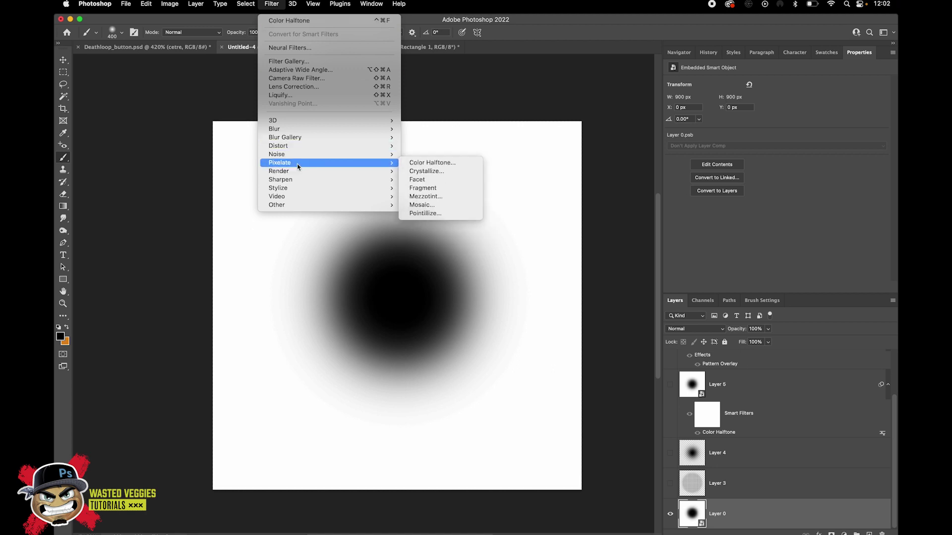
click(438, 163)
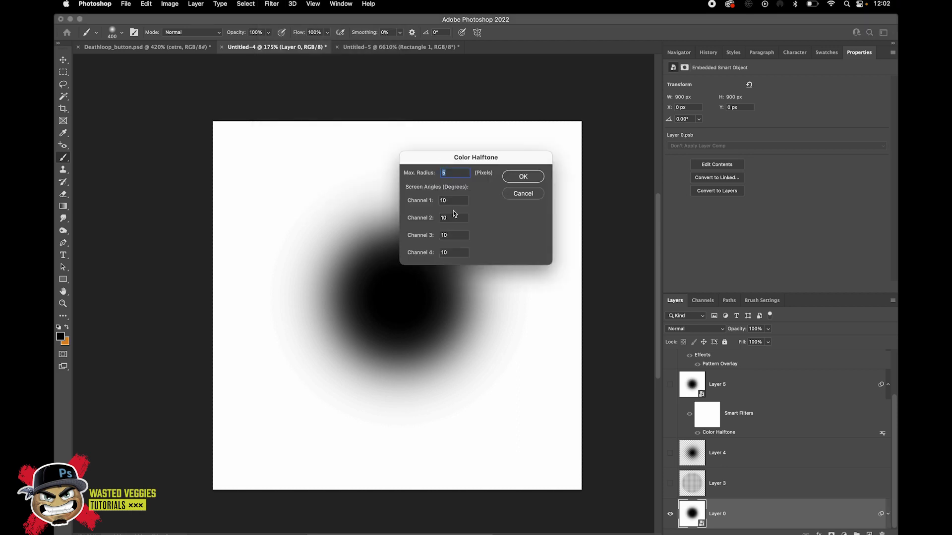
click(523, 176)
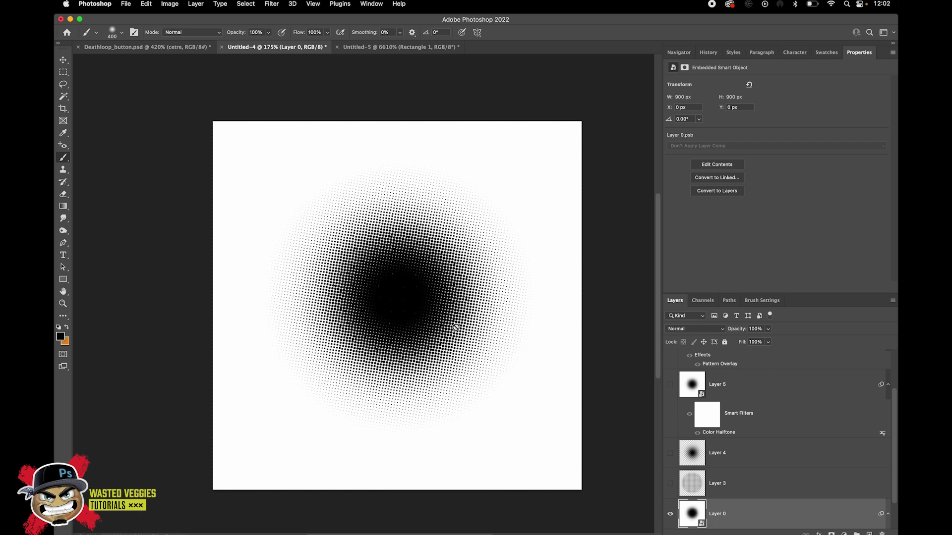
click(146, 4)
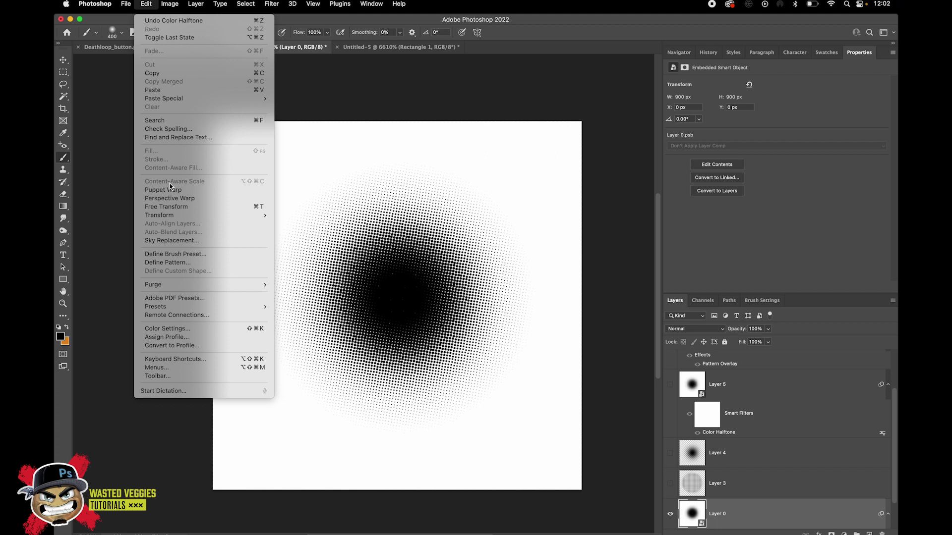
click(193, 255)
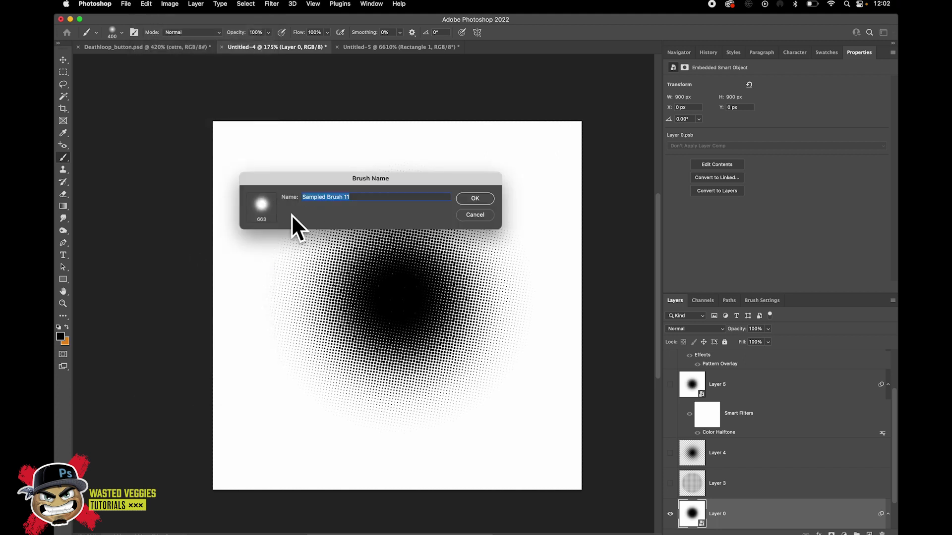
click(475, 215)
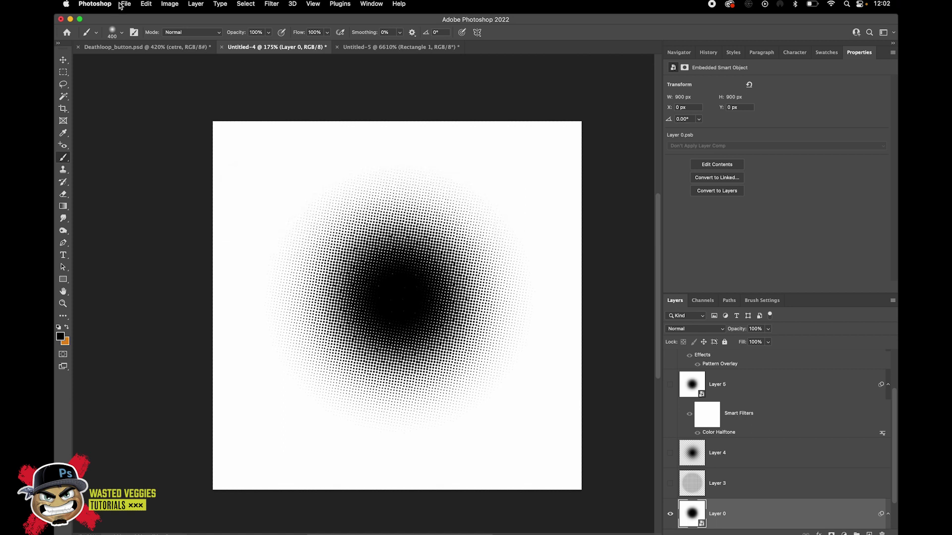
- Switch to the Deathloop_button.psd document and add a new layer clipped to the cetre shape layer
click(143, 49)
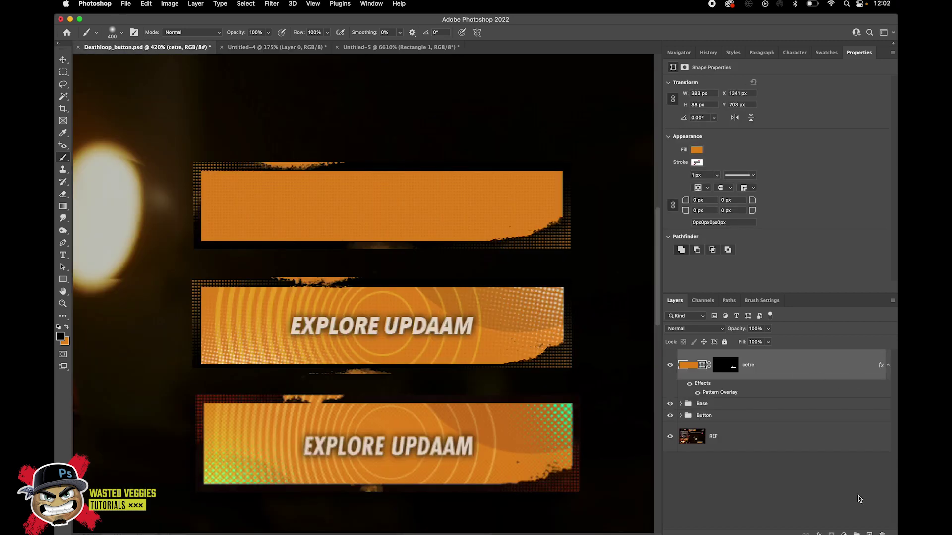
click(869, 533)
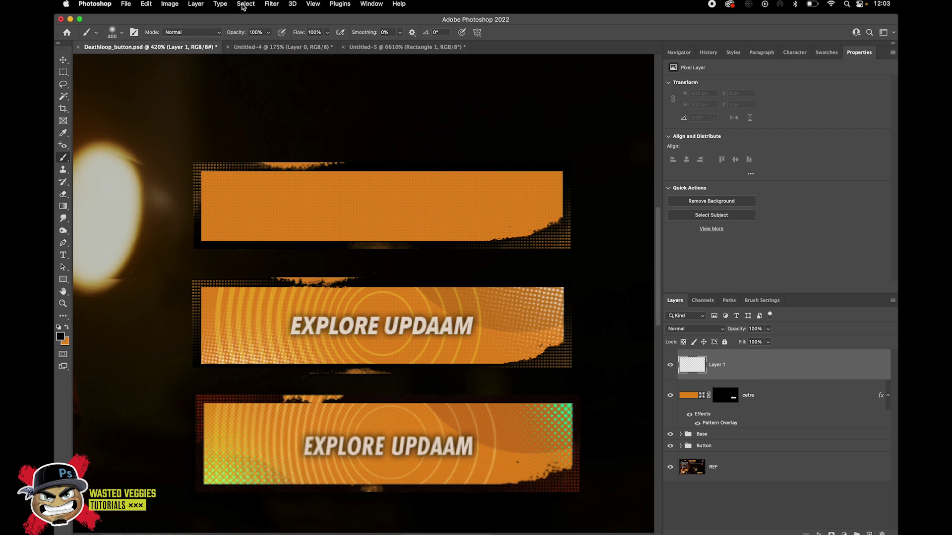
alt+click(698, 378)
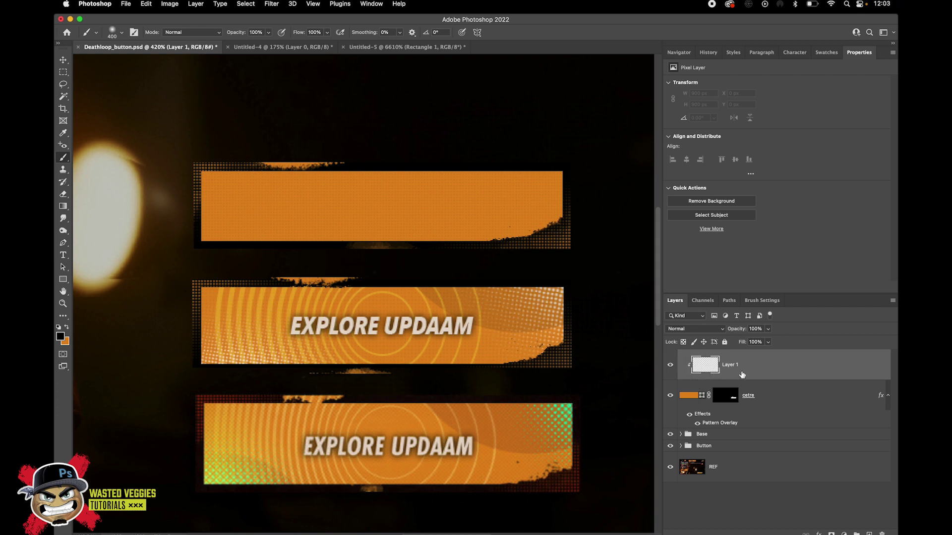
- Make white the foreground colour and choose the Sampled Brush 10 halftone brush
click(59, 327)
click(68, 328)
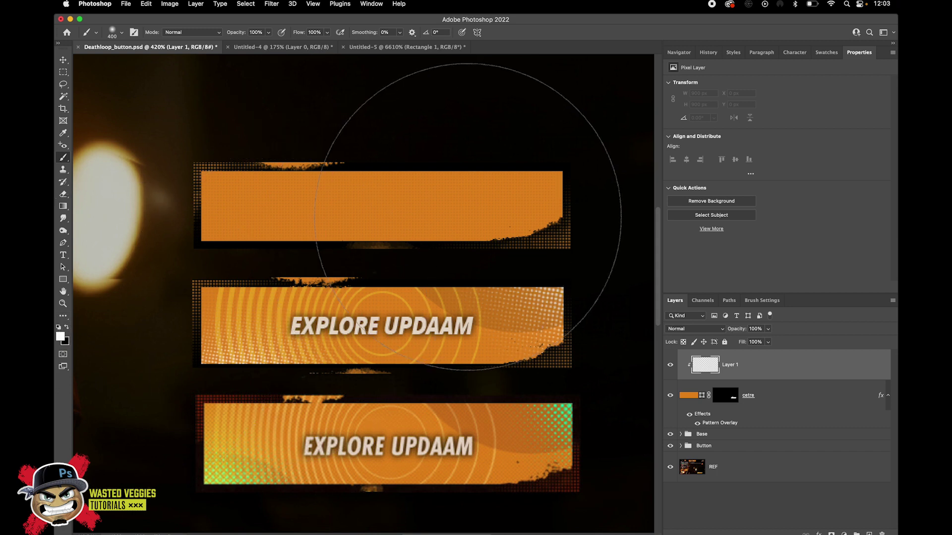
right_click(473, 180)
scroll(560, 476, down, 10)
scroll(561, 476, down, 2)
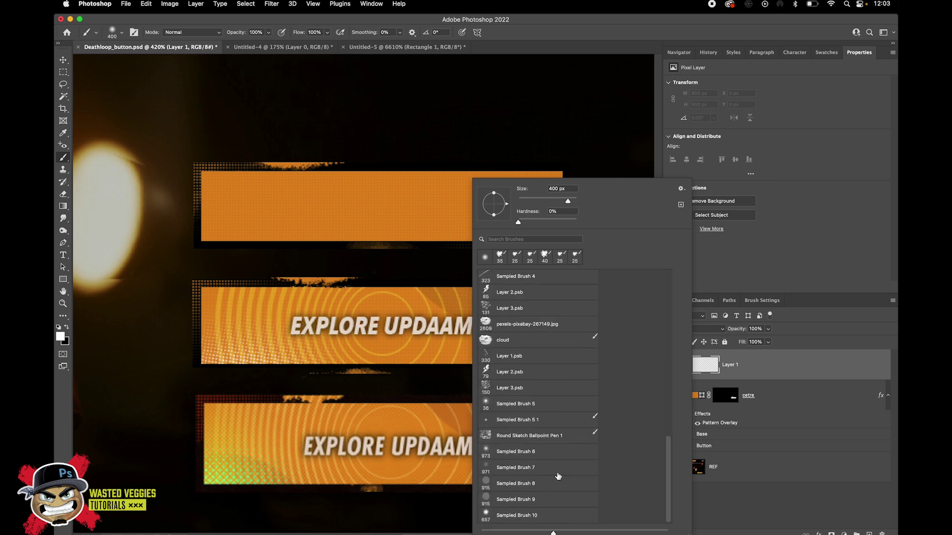
click(528, 513)
key(Return)
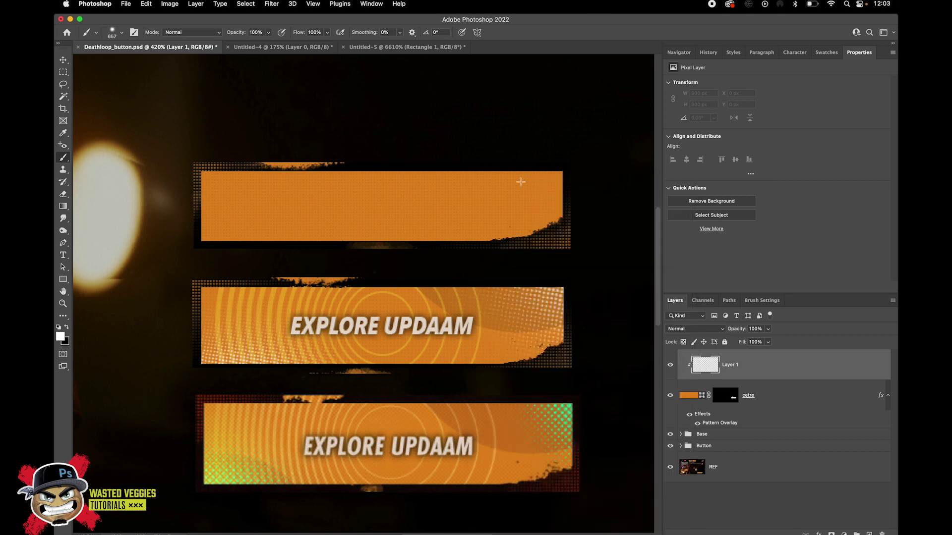
- Try a white halftone dab at 250 px over the orange centre's upper-right corner, then undo it
key(bracketleft)
key(bracketleft)
key(bracketleft)
key(bracketleft)
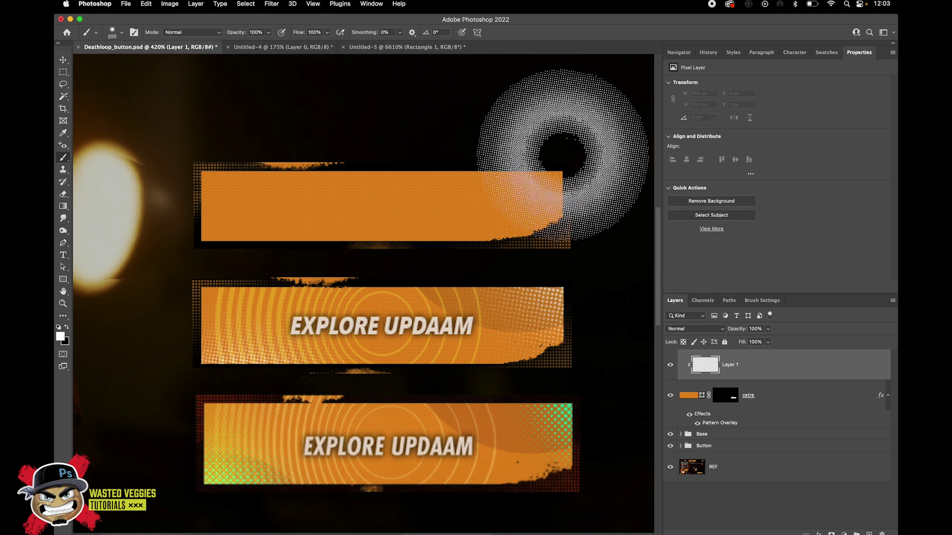
key(bracketright)
click(563, 133)
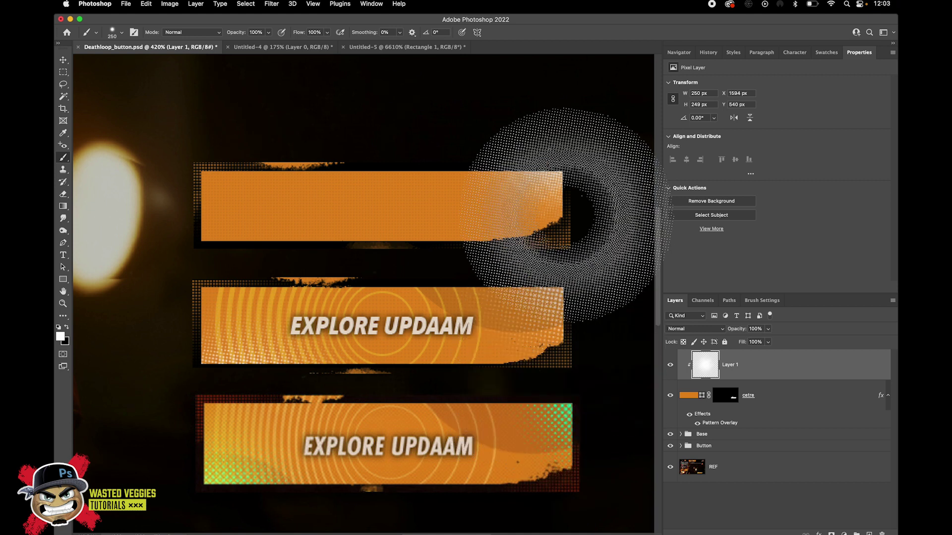
key(cmd+z)
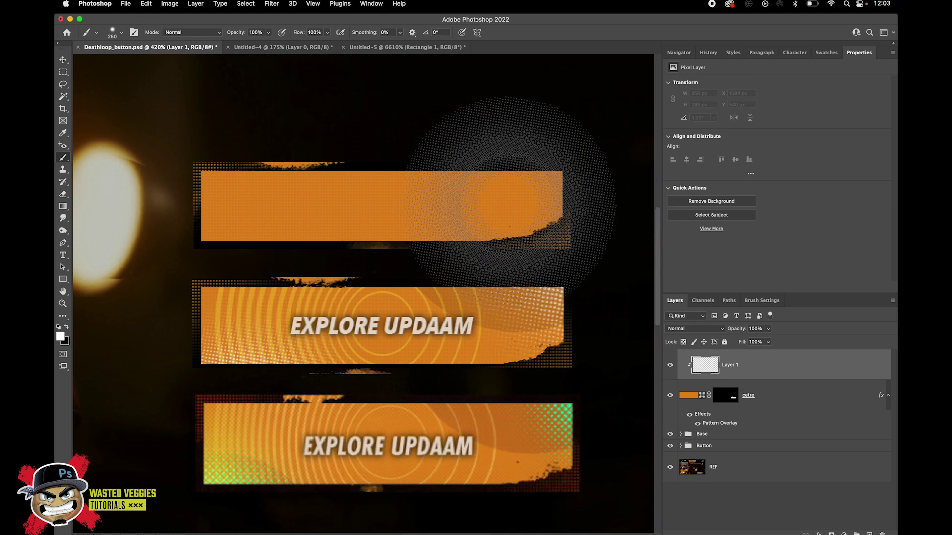
- Set the halftone brush size to 400 px and stamp white dots over the orange centre's upper-right corner
right_click(512, 194)
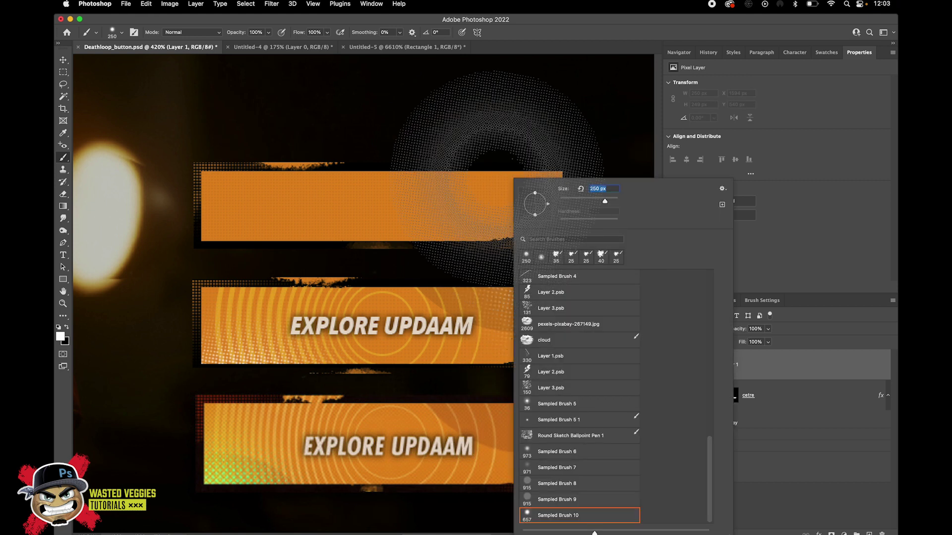
text(400)
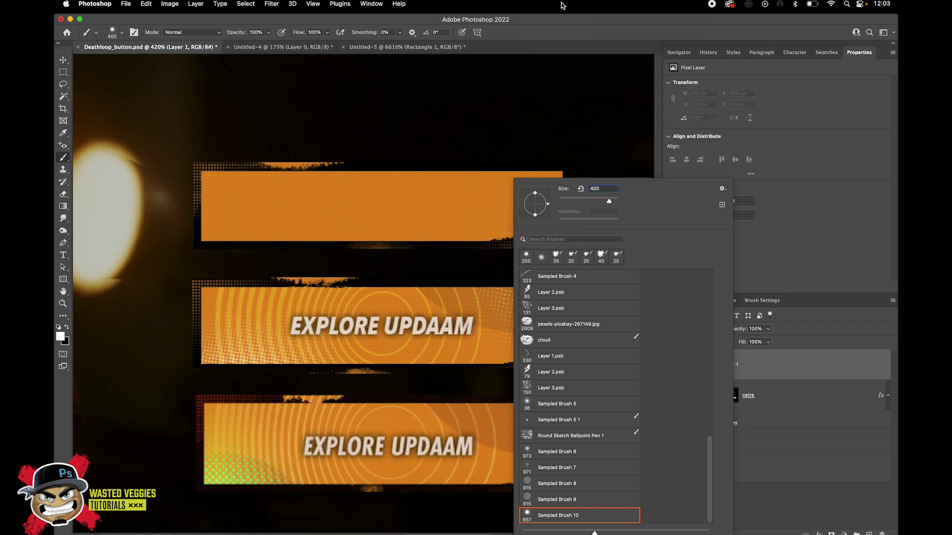
key(Return)
click(585, 129)
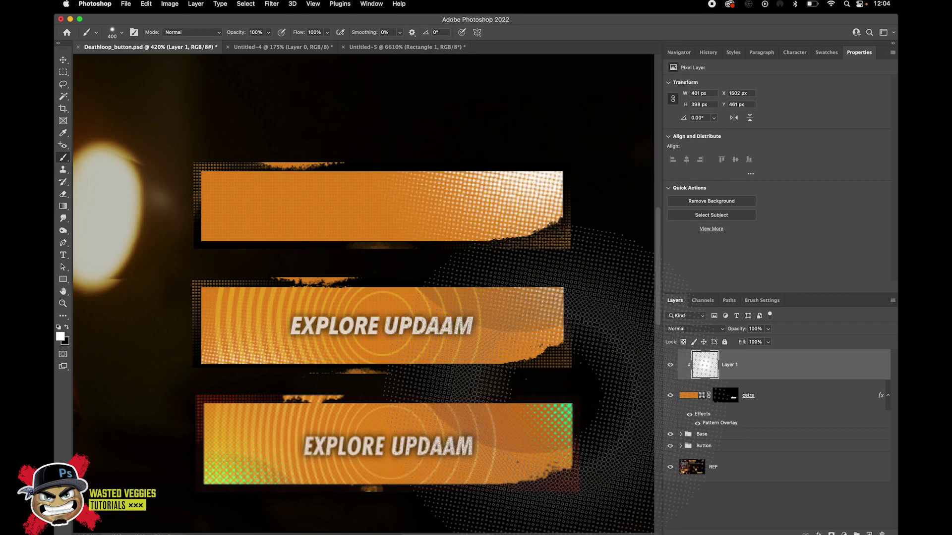
- Move the halftone dots on Layer 1 up and to the right, to about X 1566 px and Y 436 px
drag(548, 278, 391, 402)
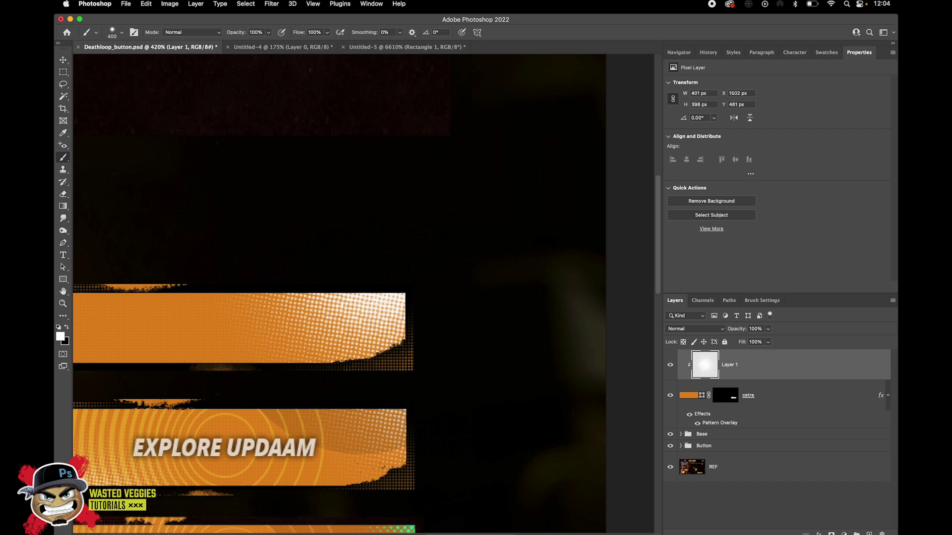
key(v)
drag(410, 304, 445, 286)
drag(351, 351, 612, 261)
key(b)
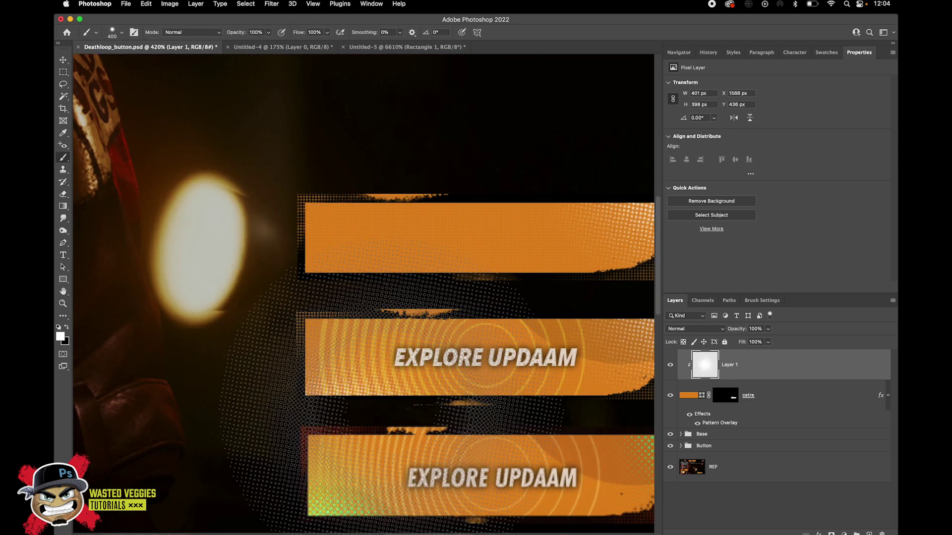
- Set the halftone brush size to 300 px and stamp white dots over the orange centre's lower-left corner
right_click(436, 178)
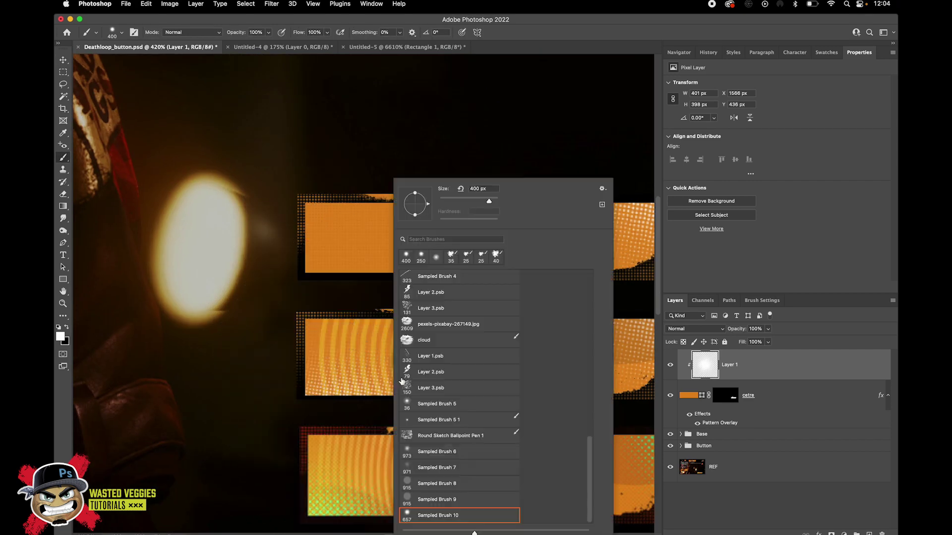
text(300)
key(Return)
drag(404, 168, 377, 402)
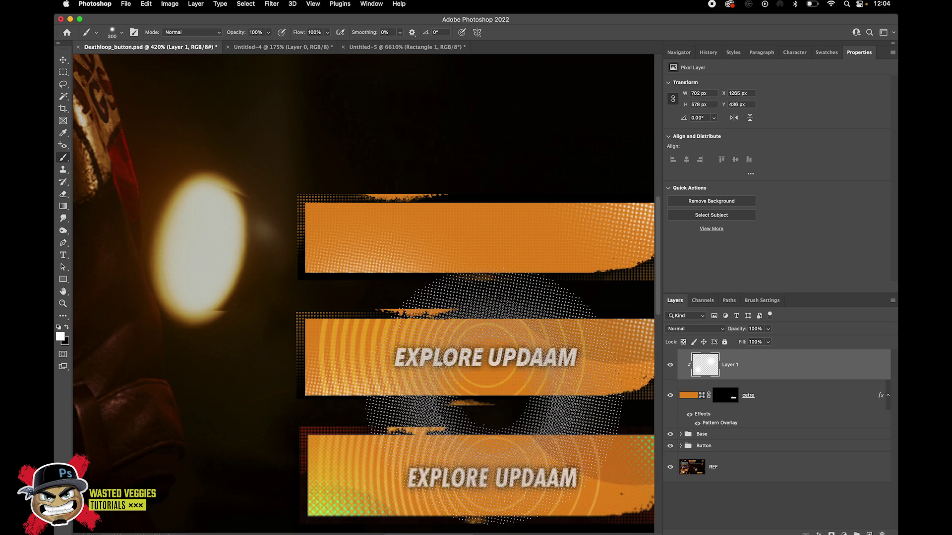
- Add a black drop shadow with 30% opacity, 0 px distance, 50% spread and 2 px size to the orange centre layer
scroll(351, 359, right, 5)
drag(350, 369, 824, 416)
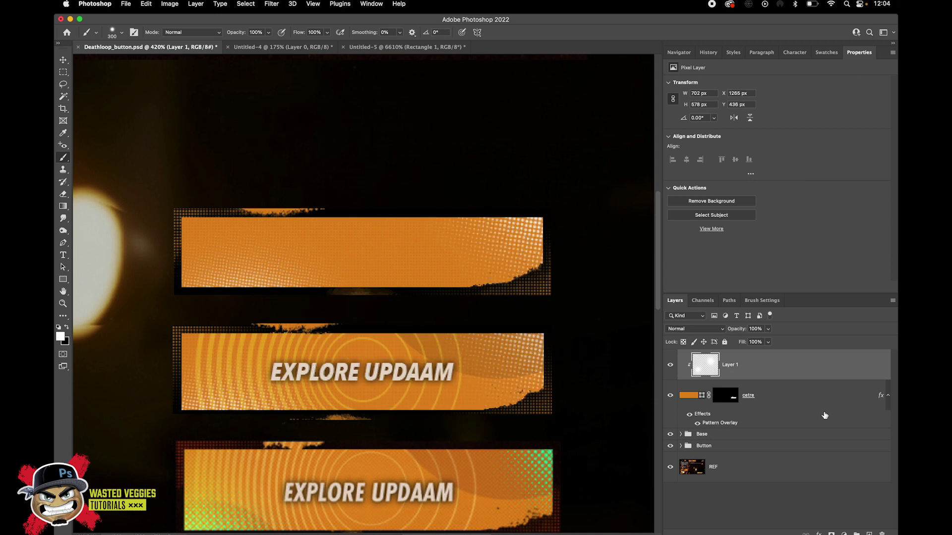
double_click(793, 396)
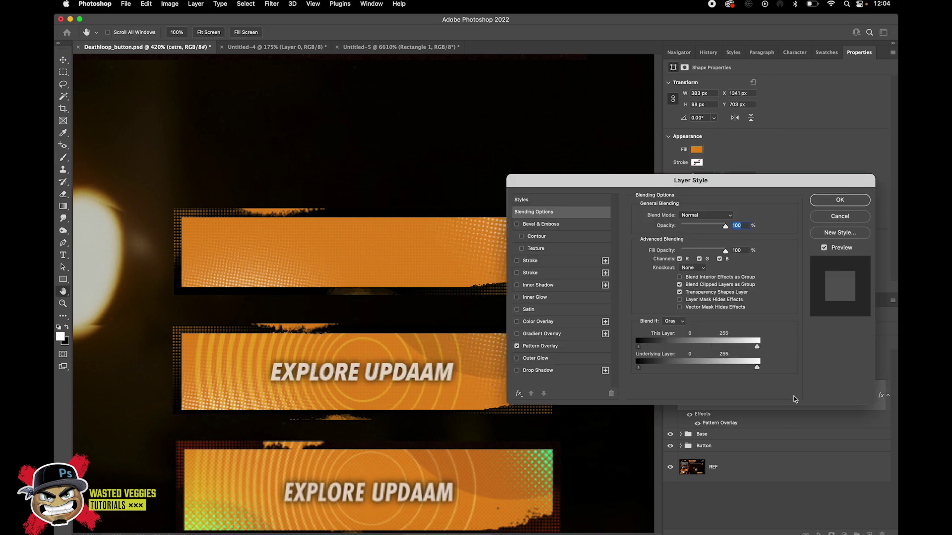
click(517, 371)
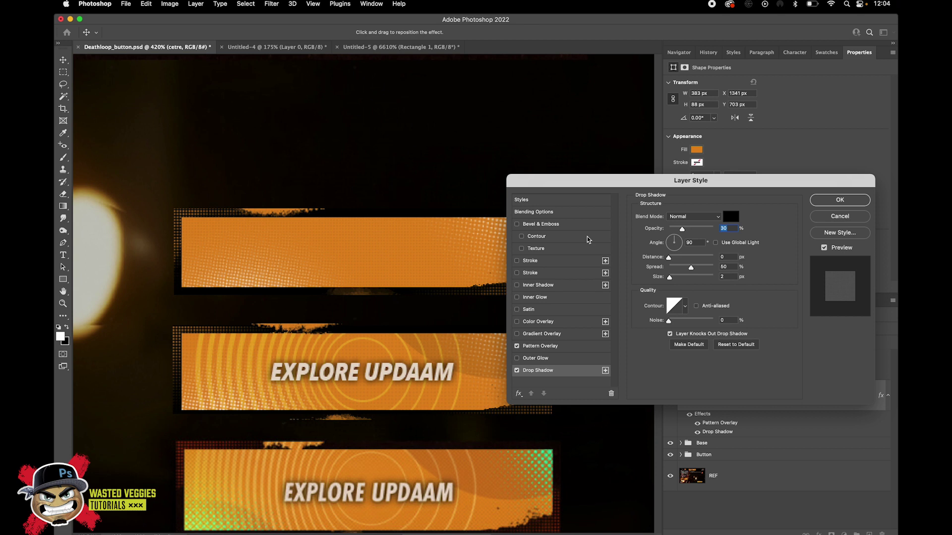
click(848, 200)
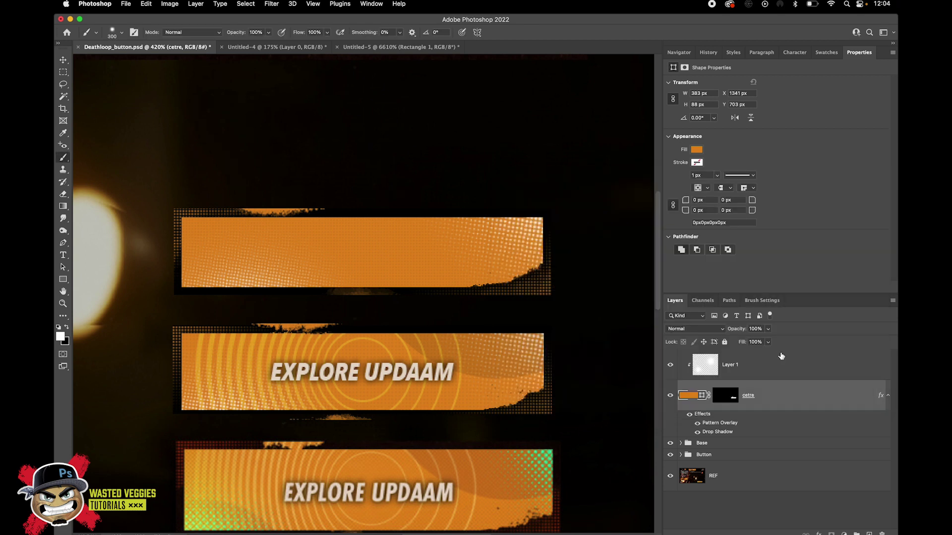
double_click(717, 432)
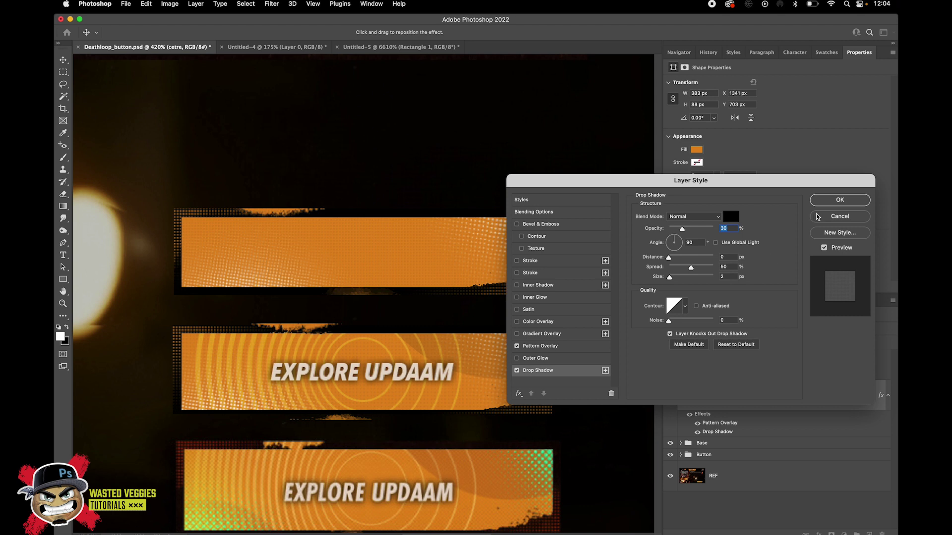
click(837, 200)
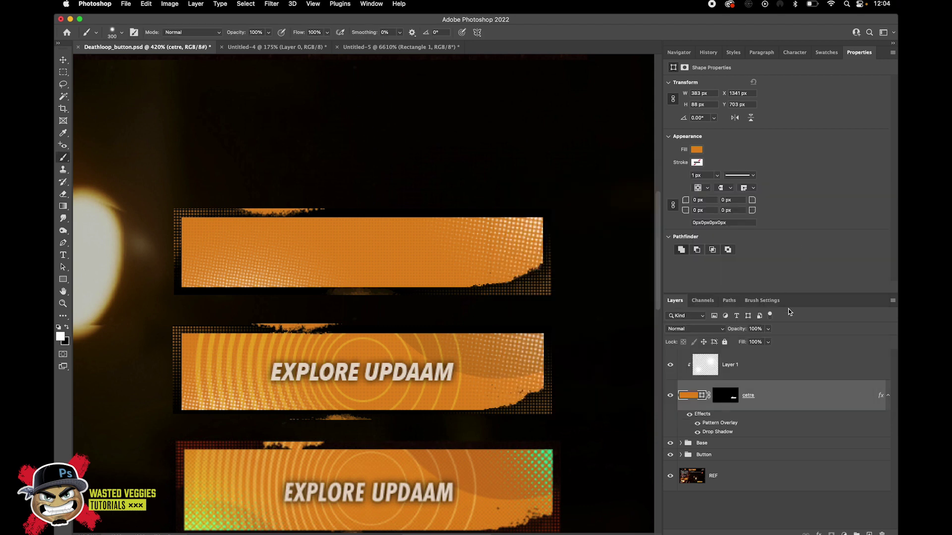
- Draw a black-filled ellipse about 226 by 213 px over the orange centre's upper-right corner, directly above the cetre layer
click(795, 364)
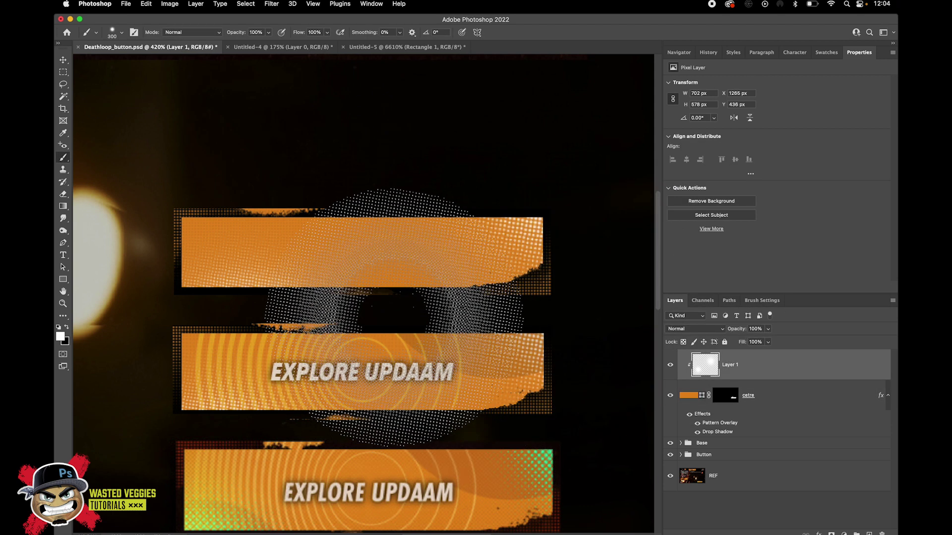
click(63, 60)
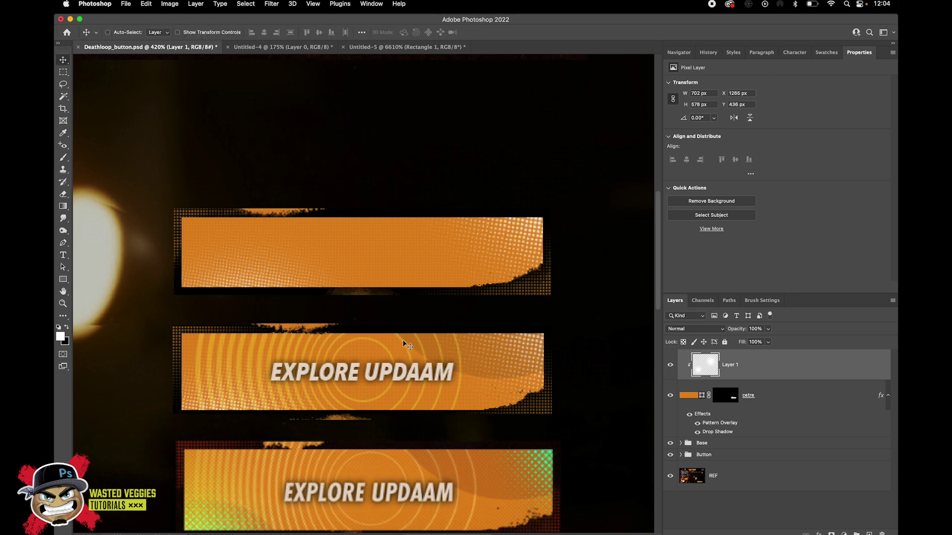
click(789, 395)
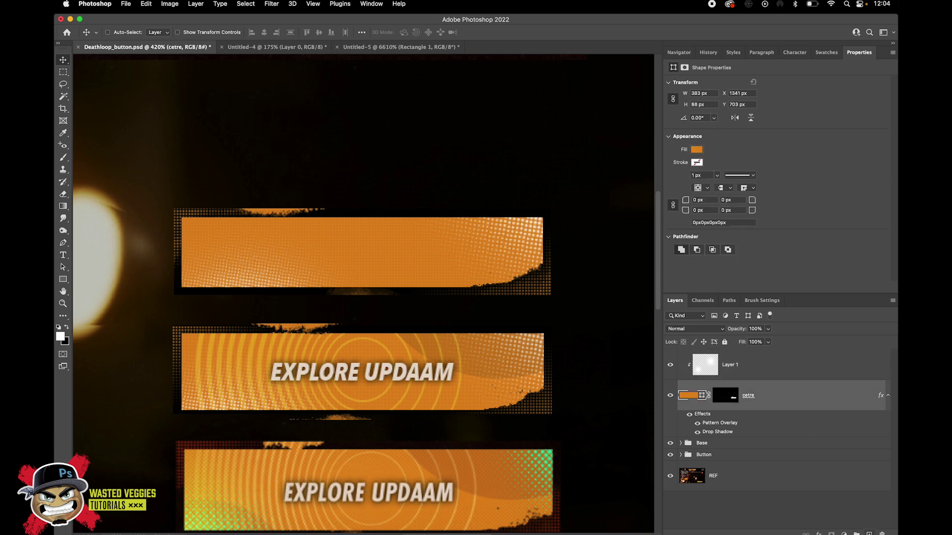
drag(63, 279, 84, 286)
drag(420, 146, 594, 265)
click(697, 149)
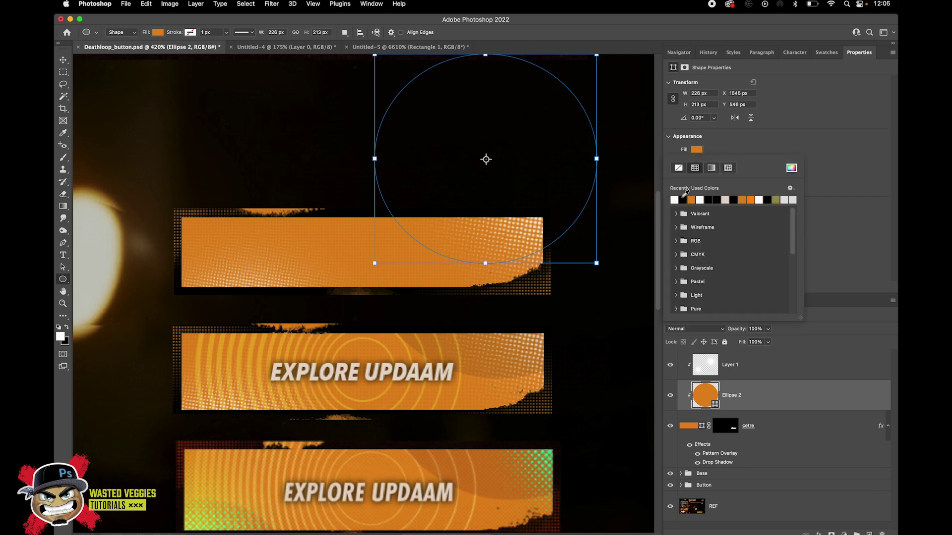
click(675, 200)
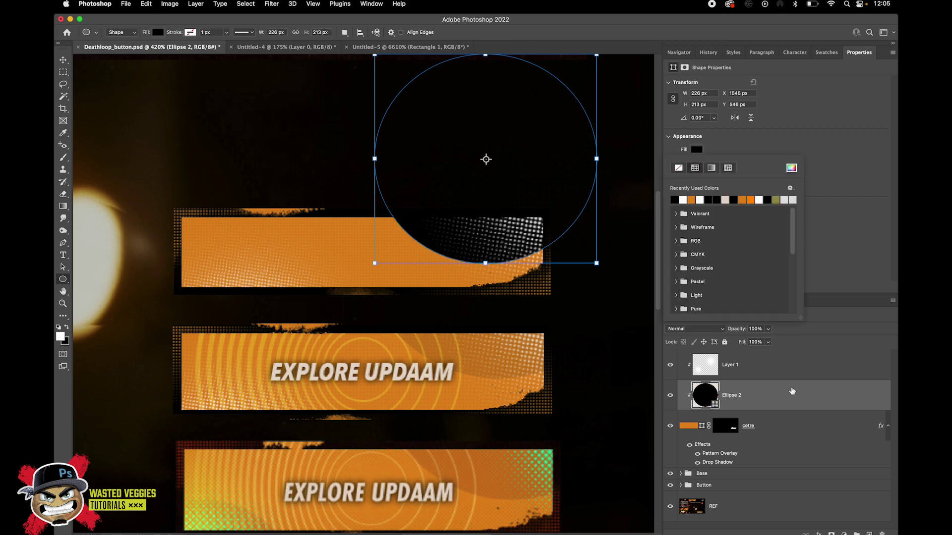
click(784, 422)
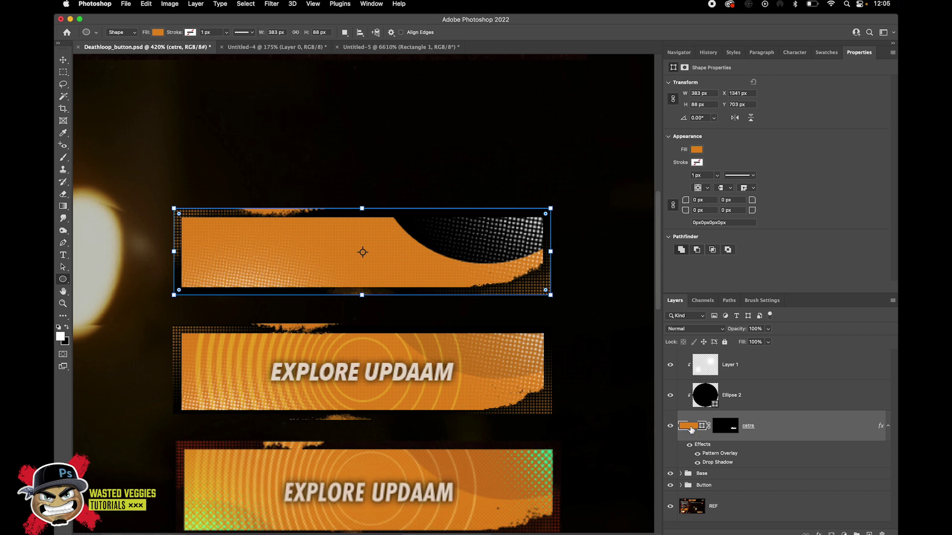
click(767, 341)
drag(729, 342, 731, 342)
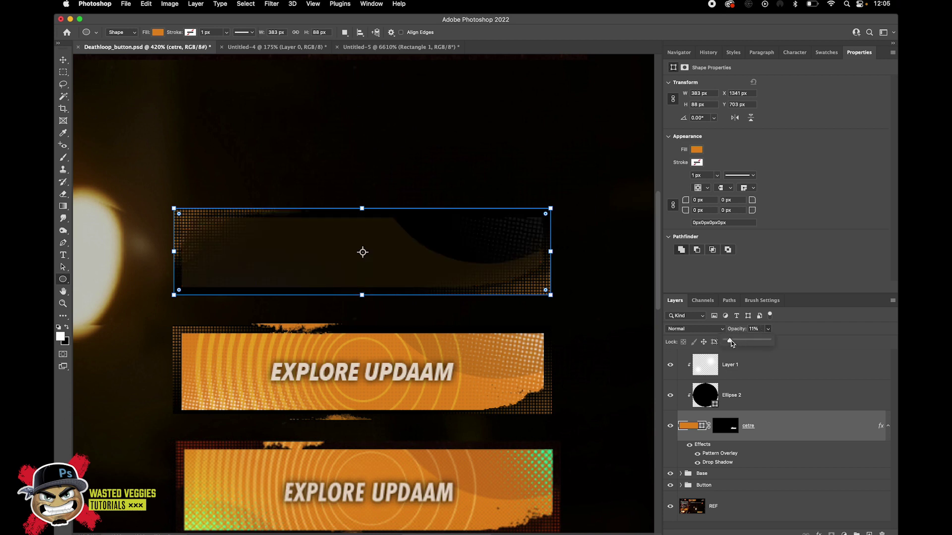
key(Escape)
- Set the black ellipse layer's opacity to 10%
click(764, 391)
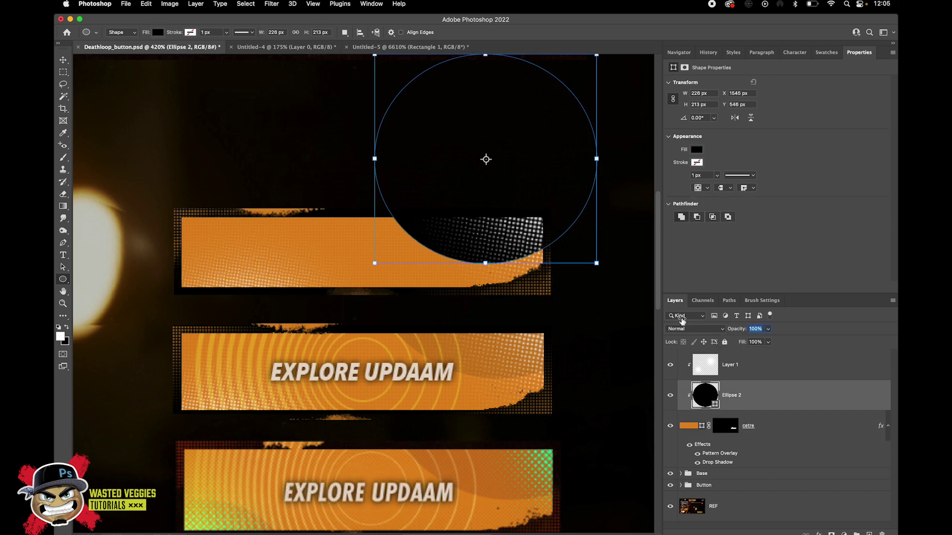
text(10)
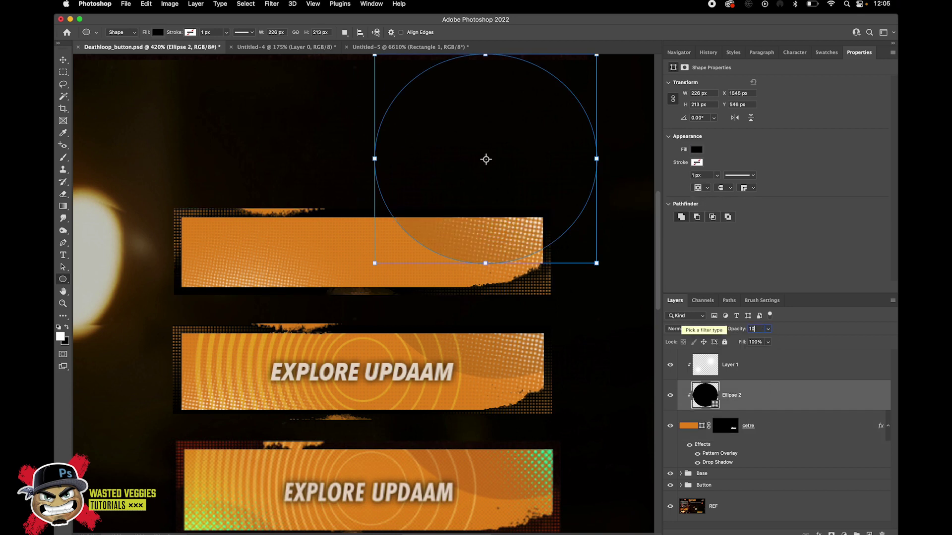
key(Return)
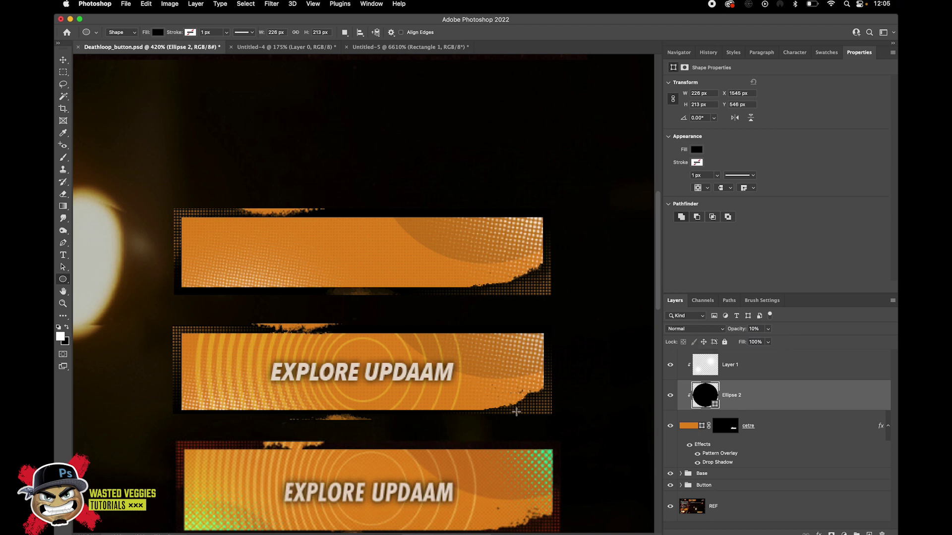
- Inspect the finished EXPLORE UPDAAM button's layer stack, including its pattern, halftone and circles layers and their effects
key(v)
super+click(436, 347)
scroll(793, 446, down, 3)
click(888, 441)
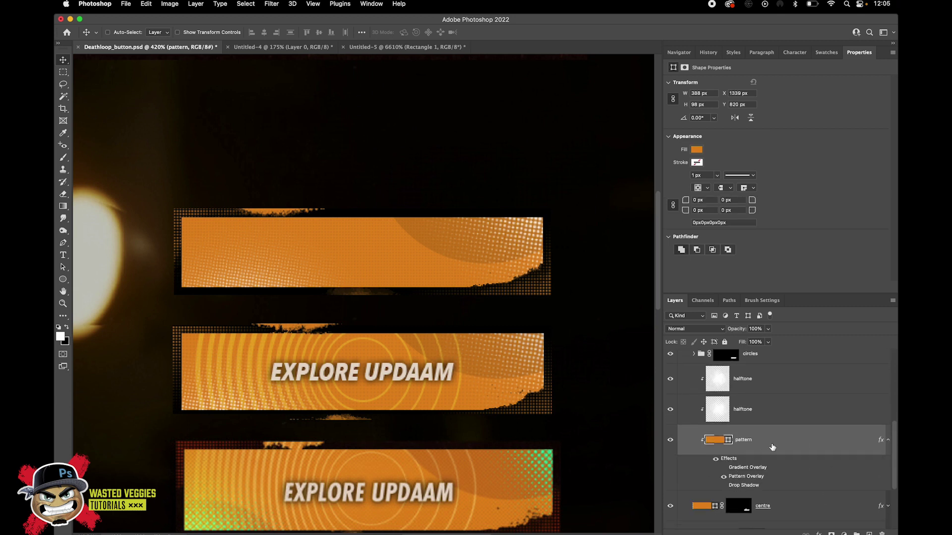
scroll(790, 462, down, 4)
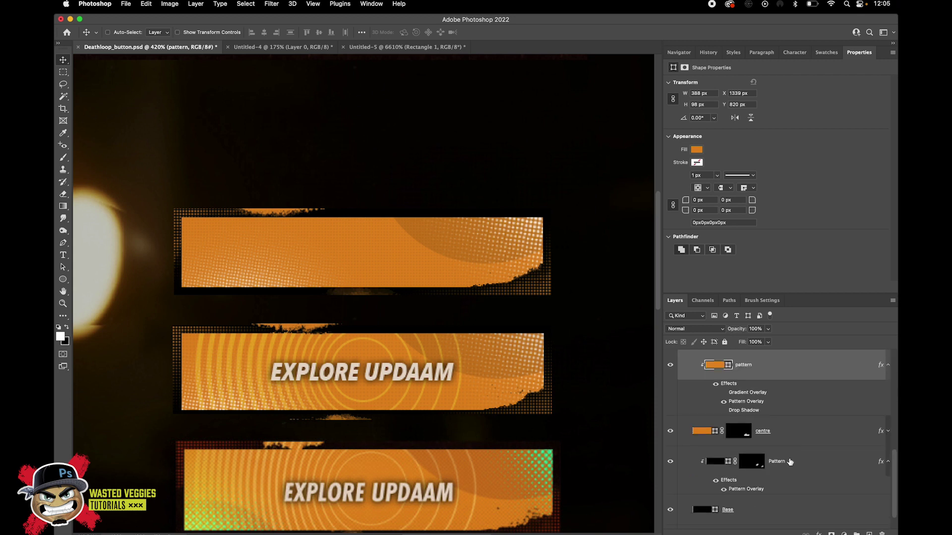
scroll(790, 462, up, 3)
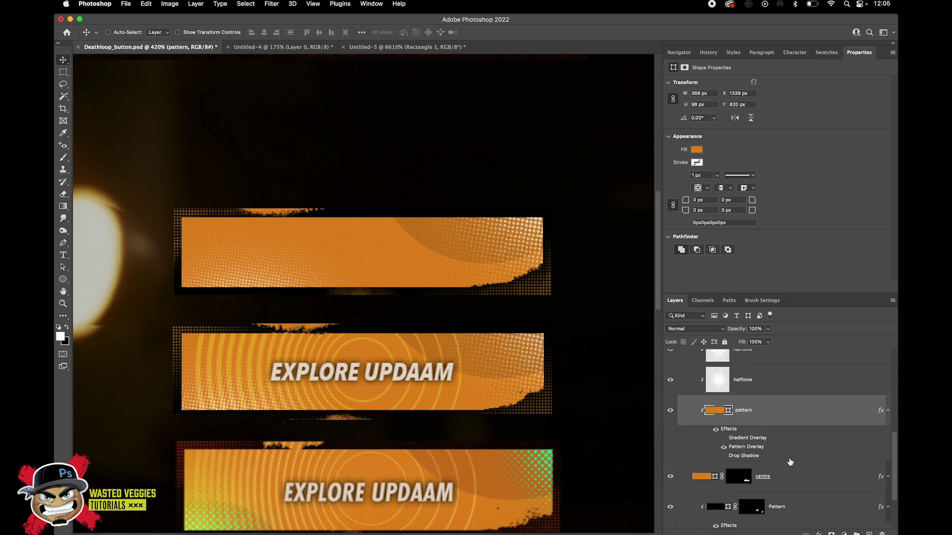
scroll(790, 462, up, 4)
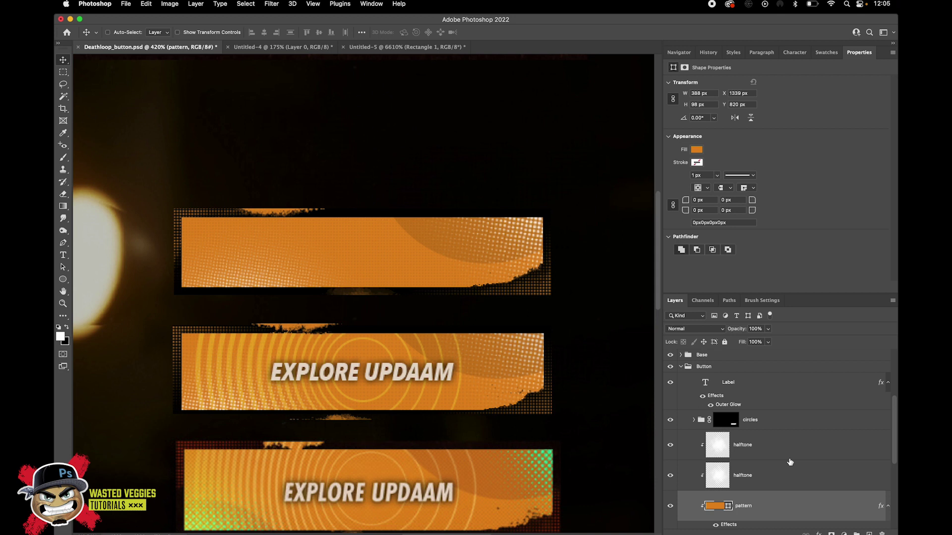
click(760, 420)
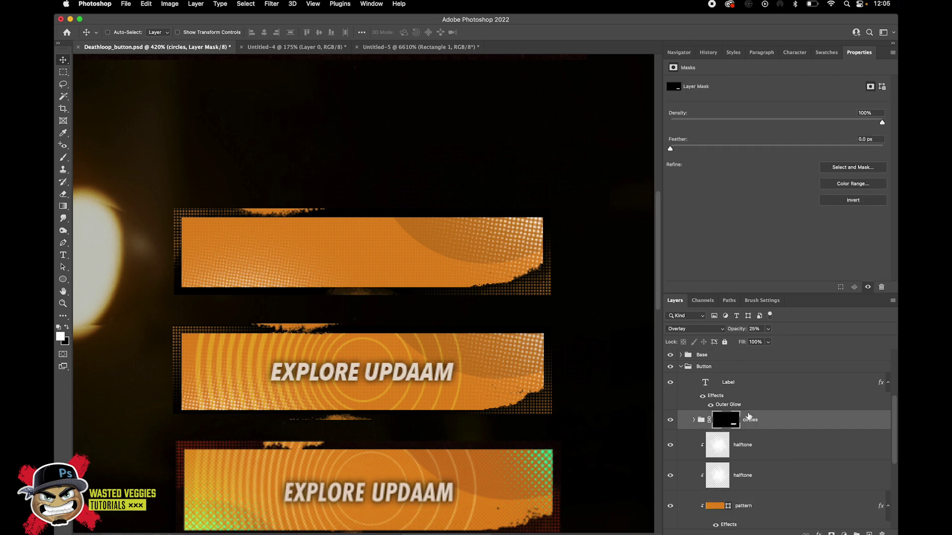
- Examine the Gradient Overlay settings of the finished button's centre layer, then close them without applying changes
super+click(421, 349)
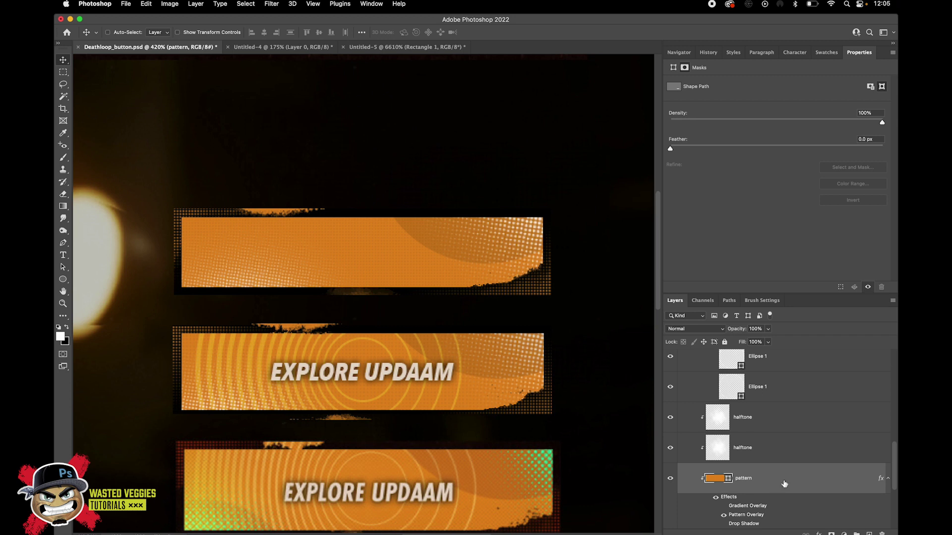
scroll(783, 484, down, 2)
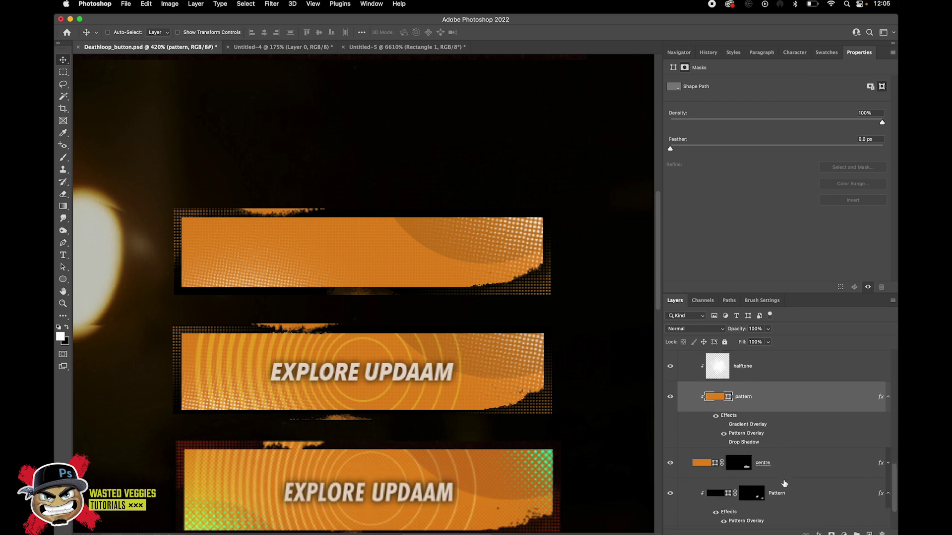
click(887, 463)
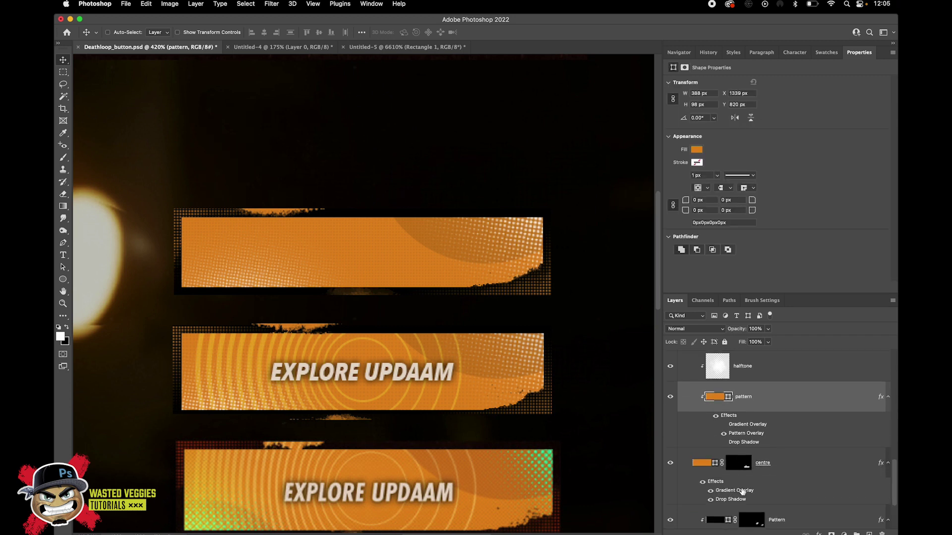
click(742, 491)
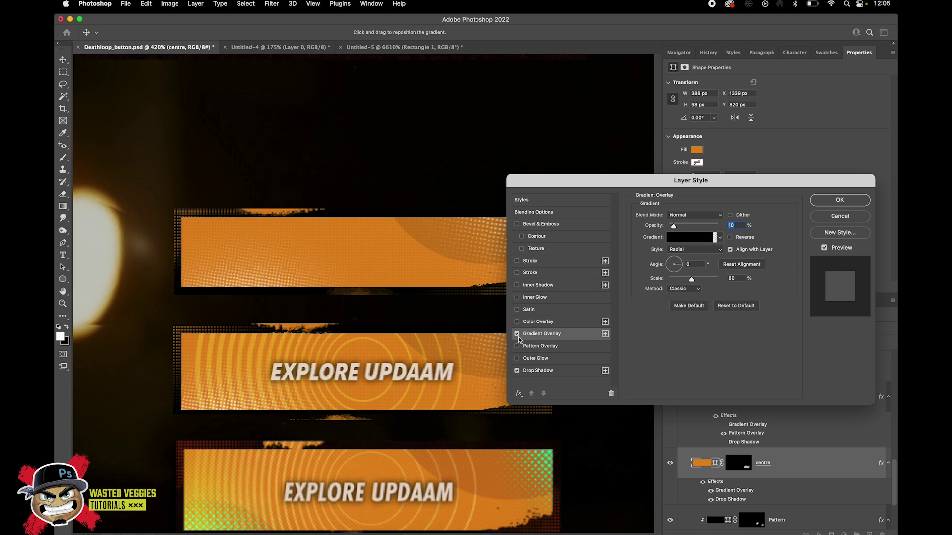
drag(488, 341, 472, 365)
click(846, 220)
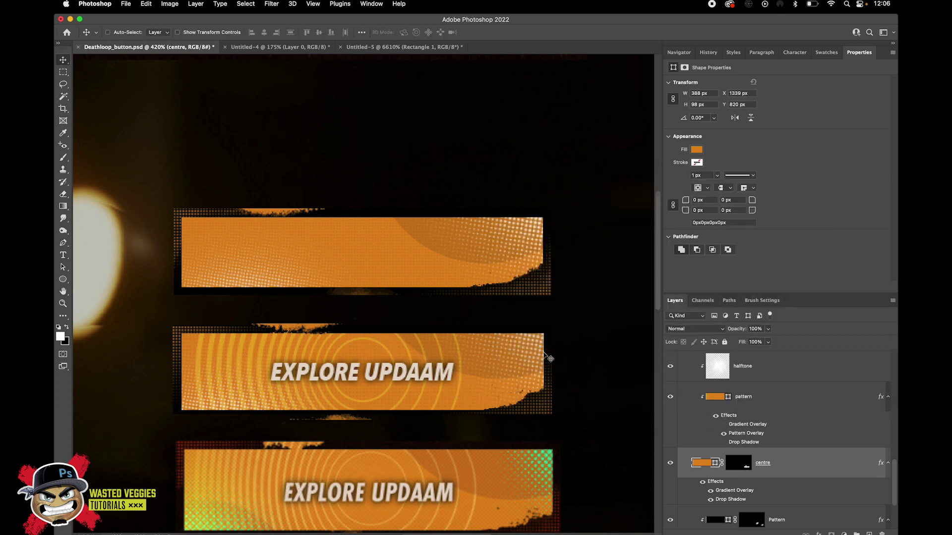
scroll(769, 383, up, 5)
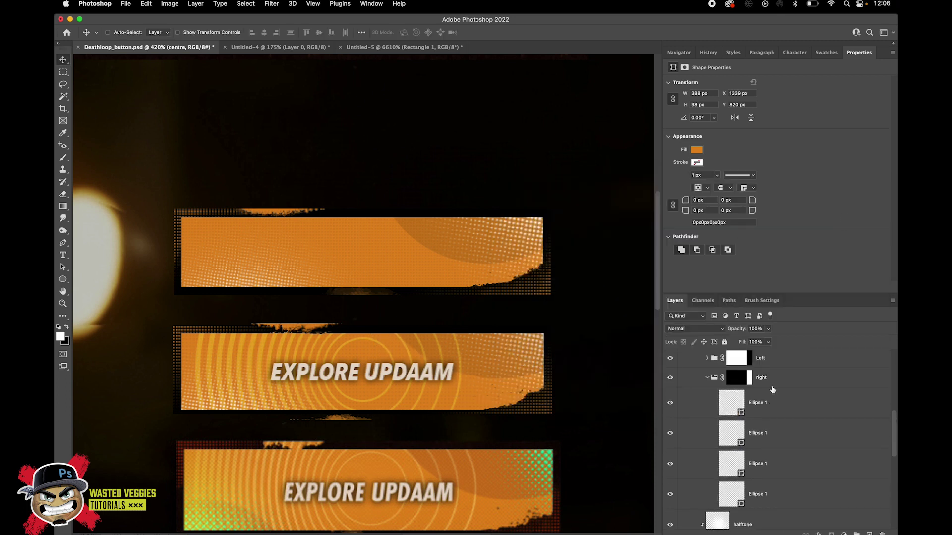
scroll(772, 389, down, 5)
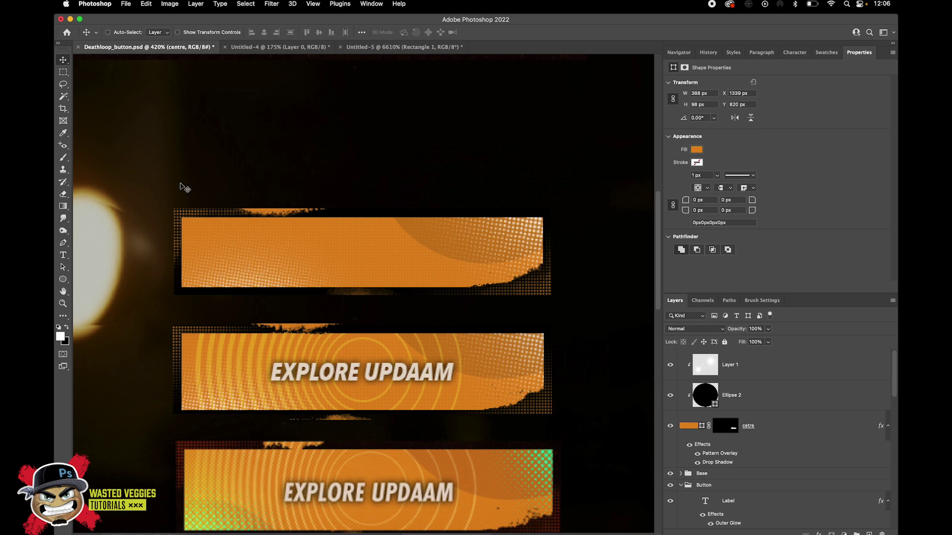
- Draw an unfilled 64 px circle with a 1 px white stroke in the middle of the orange centre, above Layer 1
click(64, 281)
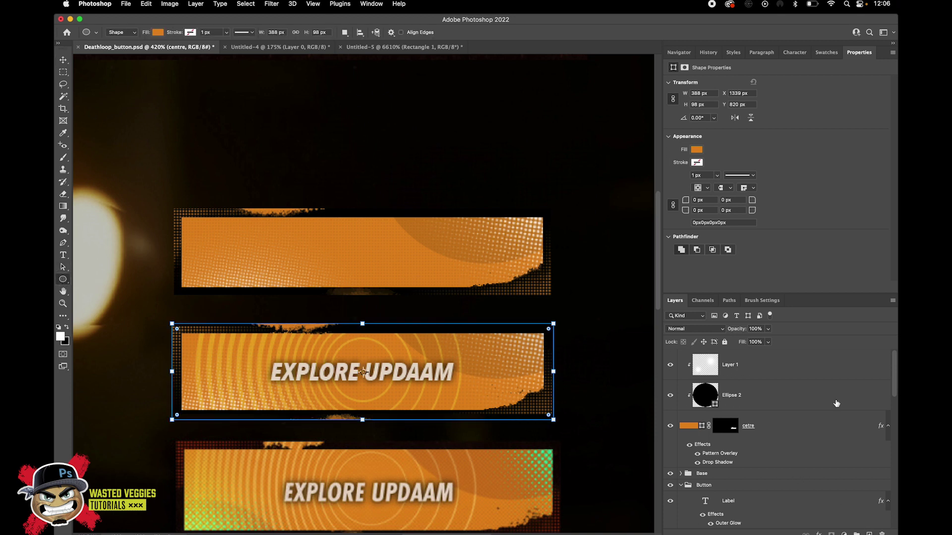
click(764, 372)
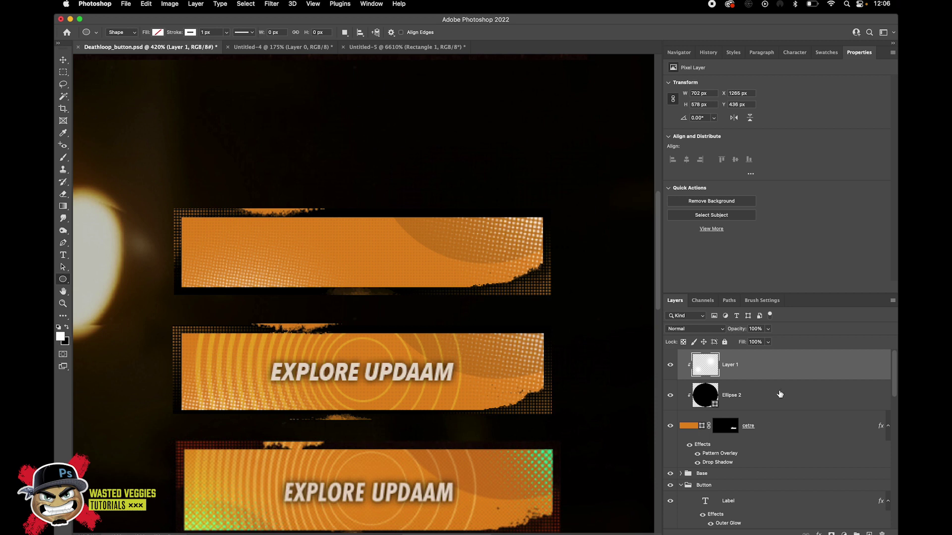
drag(343, 227, 396, 286)
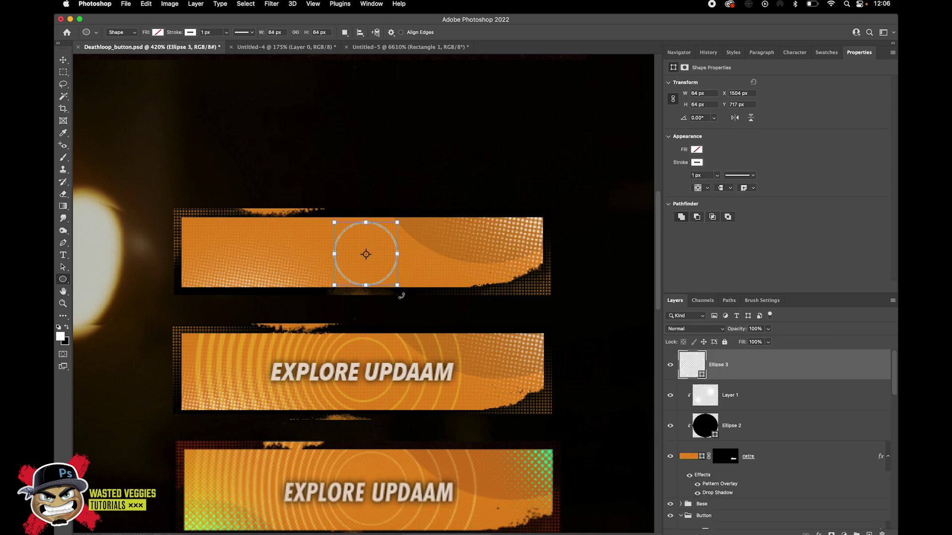
- Give the circle outline 20% opacity and Overlay blending, and nudge it up to about Y 714.5 px
click(63, 59)
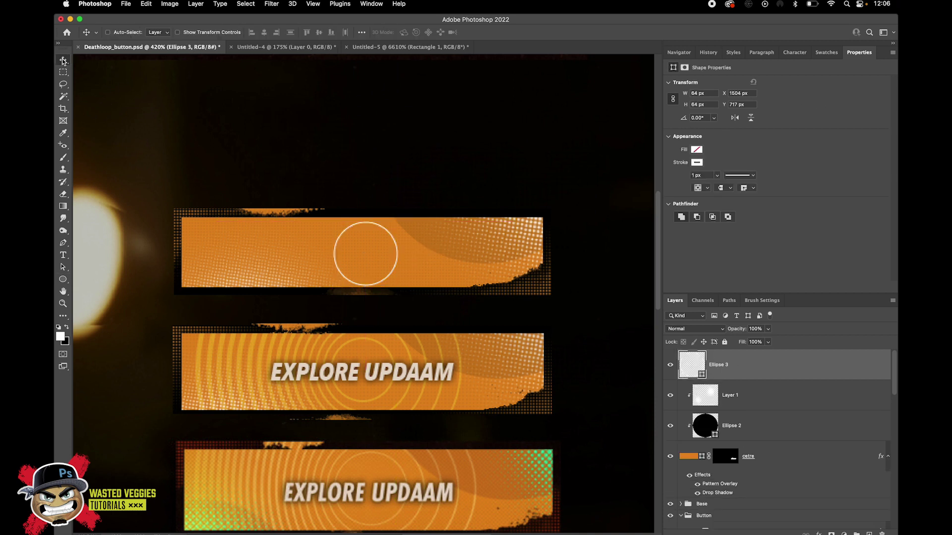
click(752, 327)
text(20)
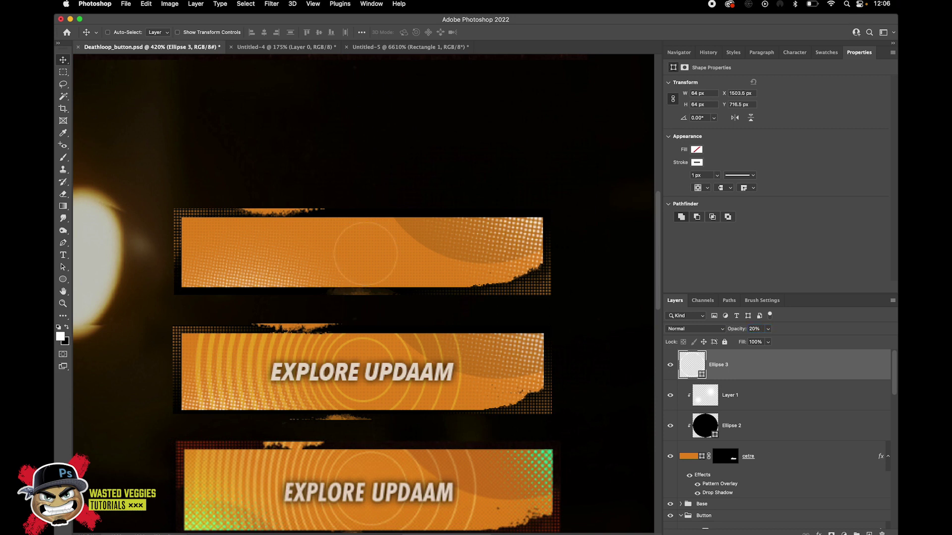
click(694, 328)
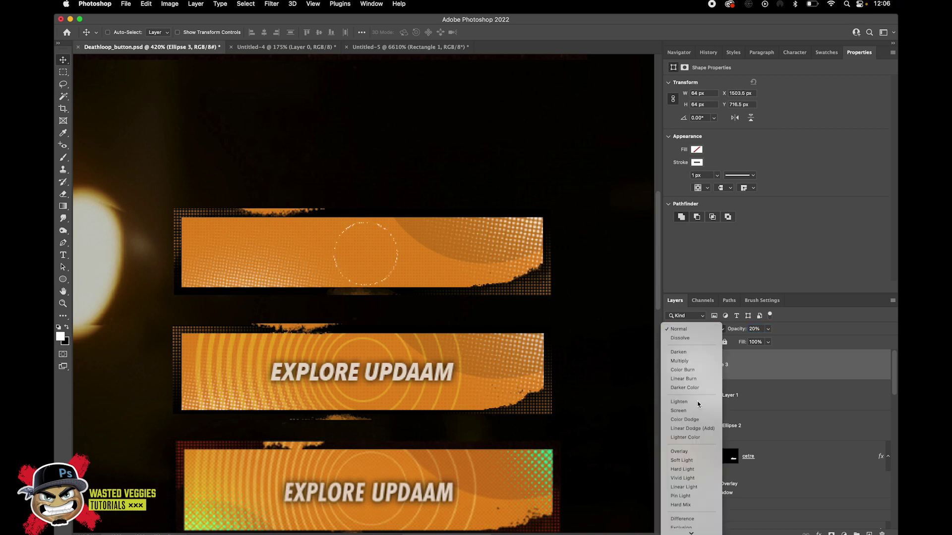
click(679, 451)
drag(393, 248, 393, 243)
- Duplicate the 64 px circle outline below the original and scale the copy about its centre to about 93.5 px
alt+drag(779, 380, 782, 380)
key(super+t)
double_click(242, 33)
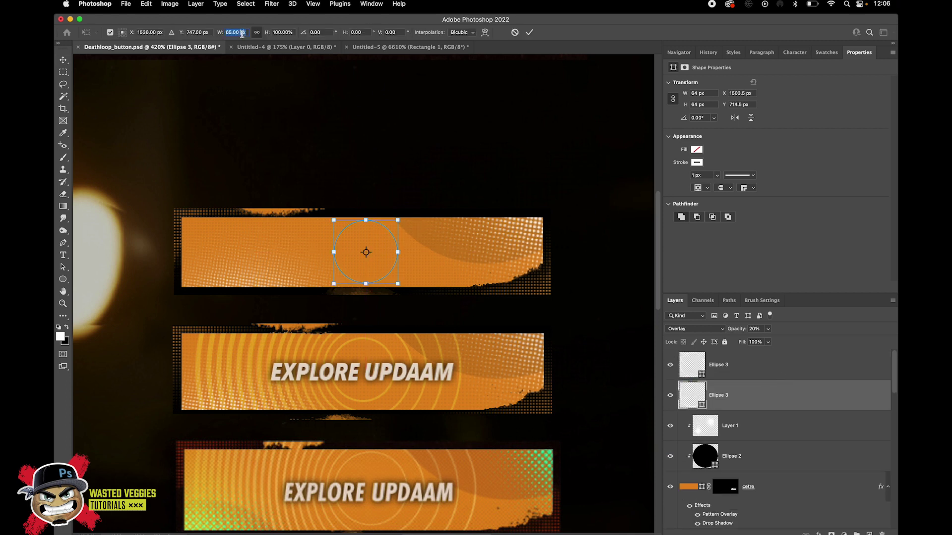
key(shift+Up)
key(shift+Up)
key(shift+Up)
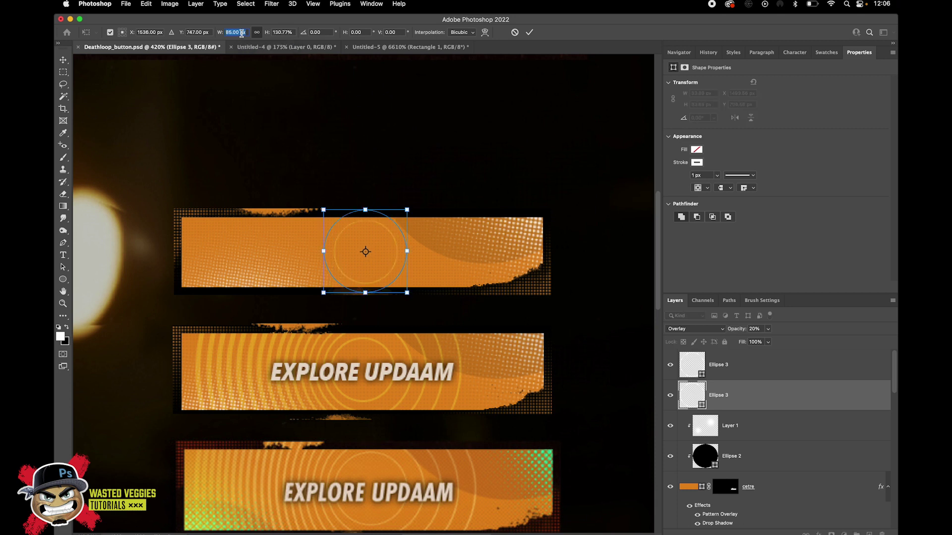
key(Return)
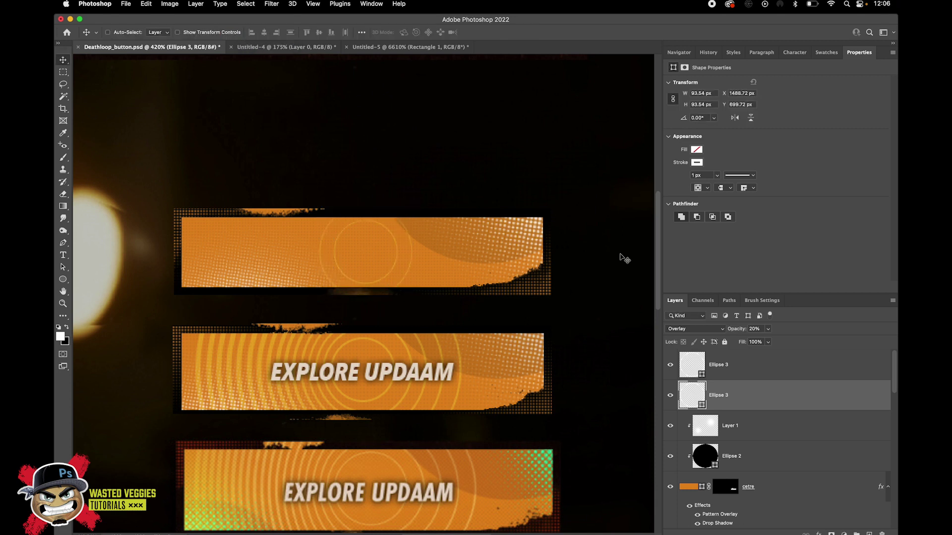
- Duplicate the 93.5 px circle outline and scale the copy proportionally to 130%, about 121.6 px across
key(super+j)
key(super+t)
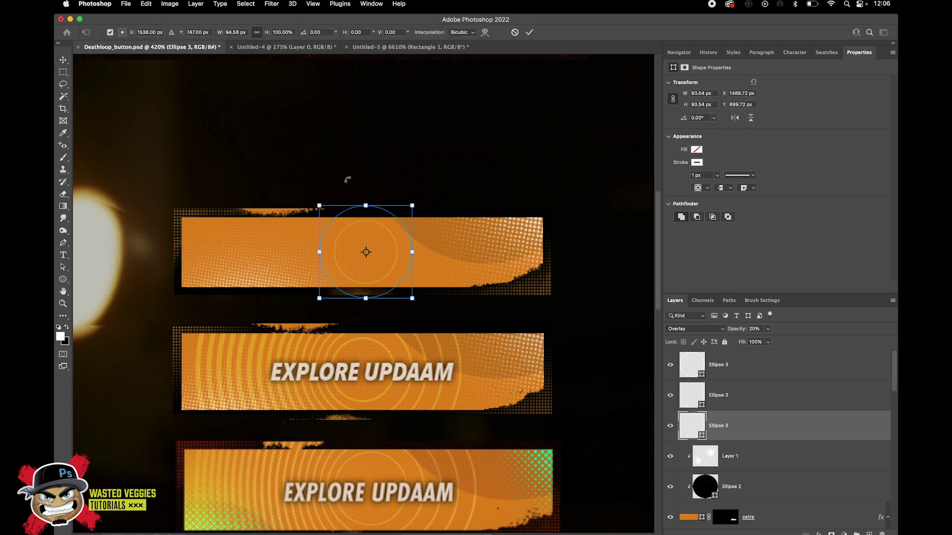
click(287, 32)
key(shift+Up)
key(shift+Up)
key(shift+Up)
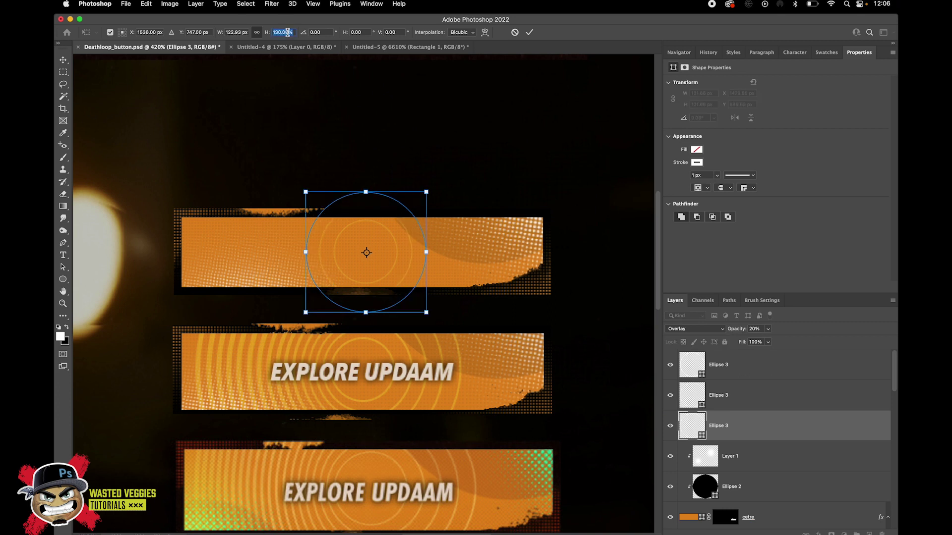
key(Return)
- Duplicate the 121.6 px circle outline and scale the copy proportionally to 130%, about 158 px across
drag(818, 429, 816, 436)
key(super+t)
click(286, 32)
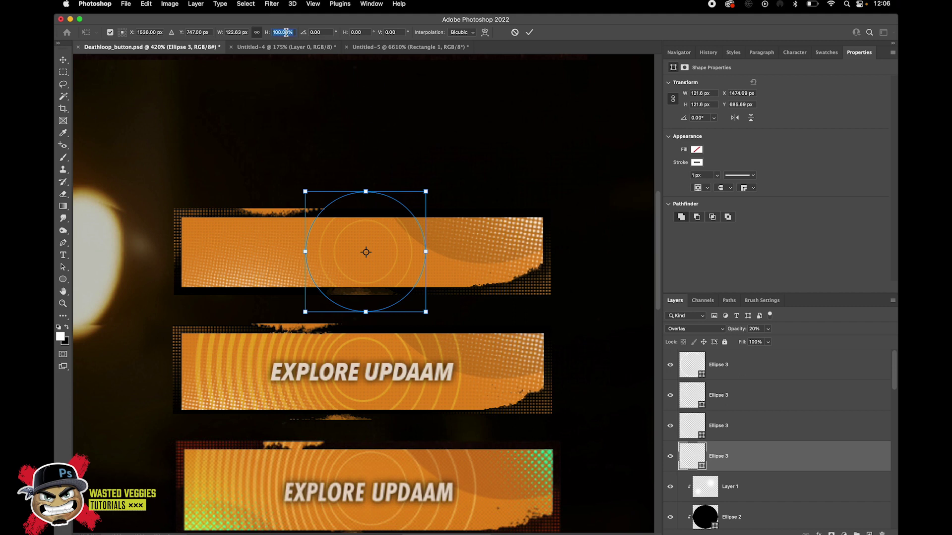
key(shift+Up)
key(shift+Up)
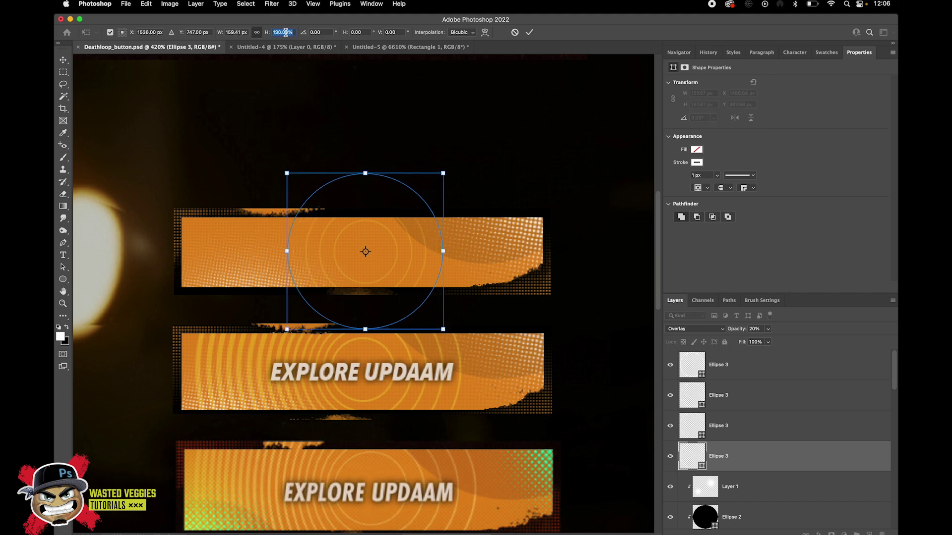
key(Return)
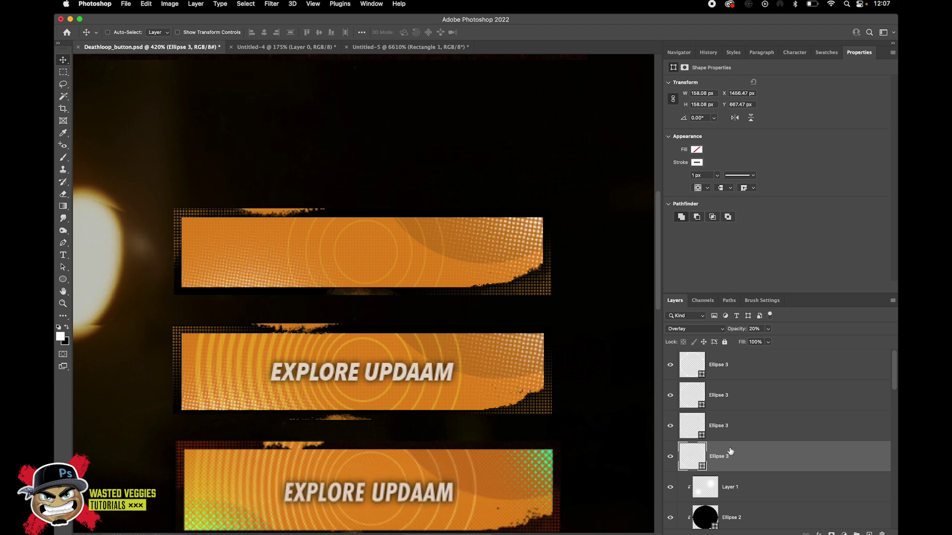
- Group the three larger circle outlines, leaving the original 64 px circle out, and name the group "right"
shift+click(761, 398)
key(super)
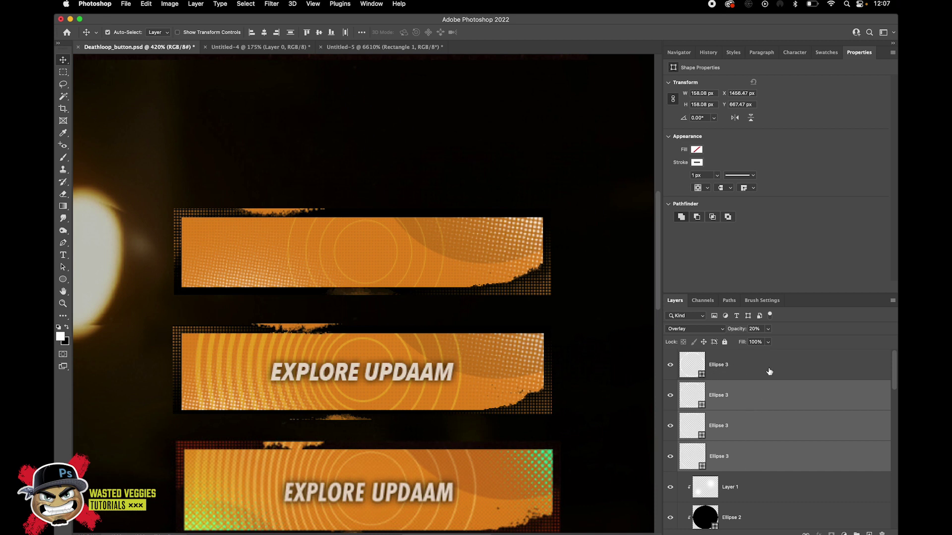
key(super+g)
double_click(705, 386)
text(right)
key(Return)
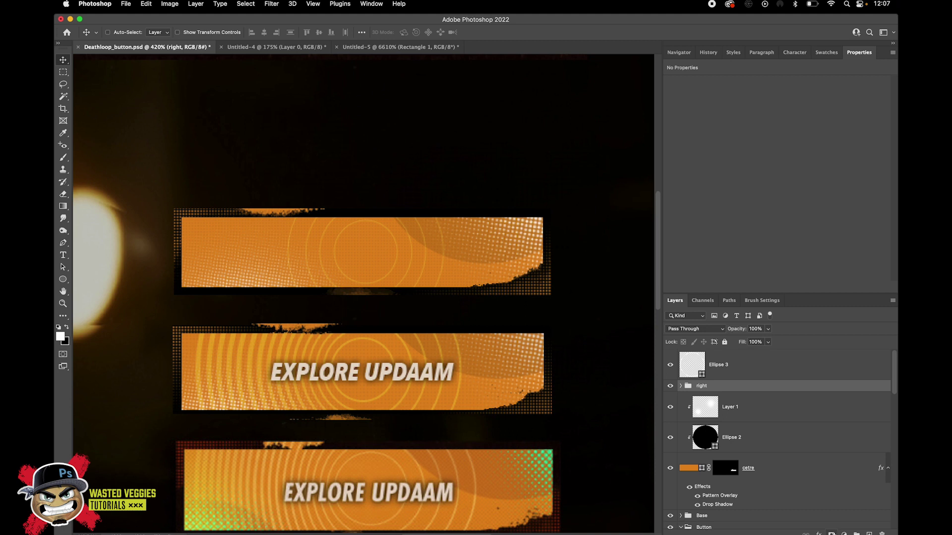
- Add a mask to the right group and hide its left half with a short horizontal black-to-white gradient from the circles' centre
click(831, 533)
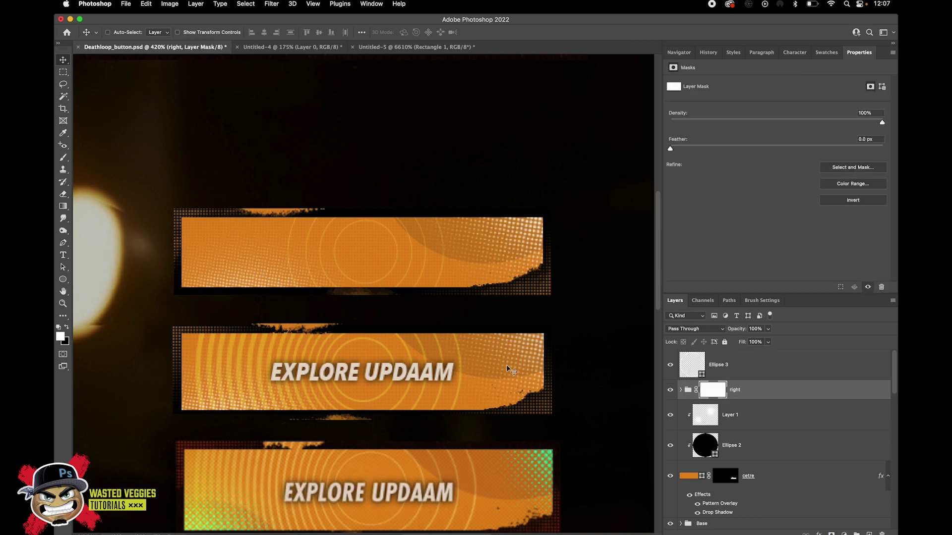
key(g)
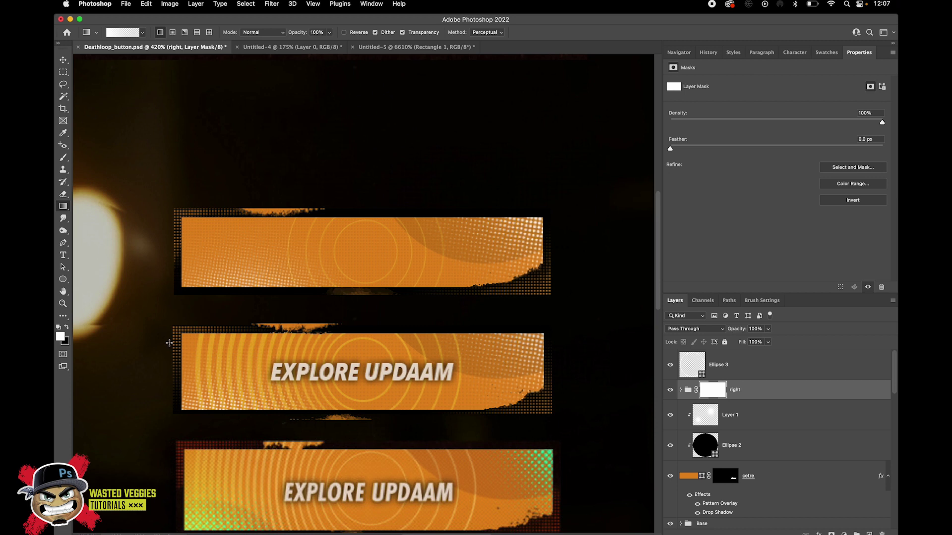
click(67, 329)
drag(371, 255, 452, 252)
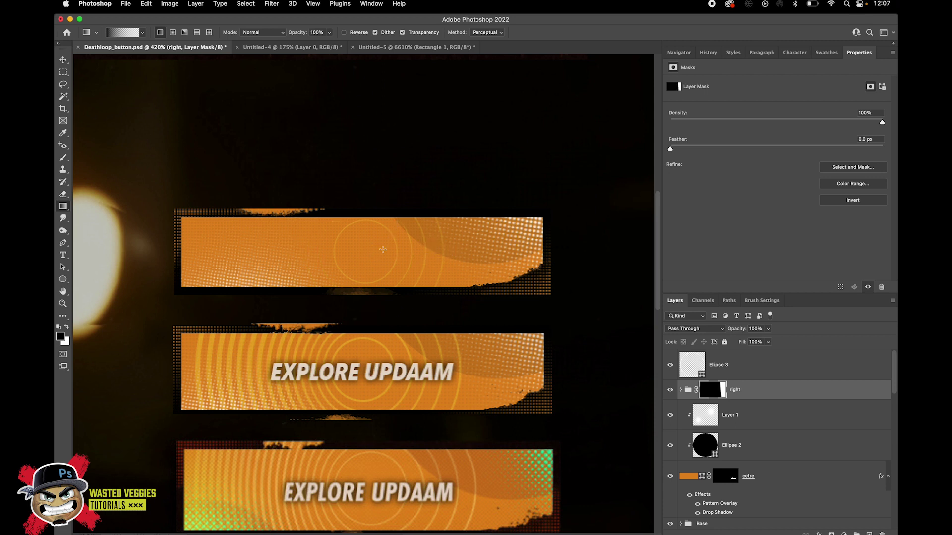
key(super+z)
drag(365, 251, 395, 252)
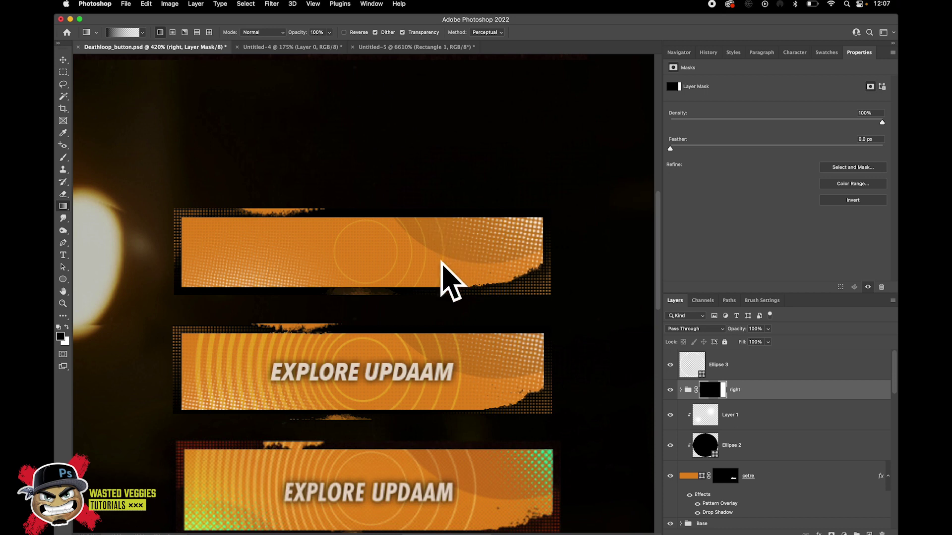
- Duplicate the masked right group, rename the copy "Left" and invert its mask
drag(752, 390, 781, 385)
double_click(735, 391)
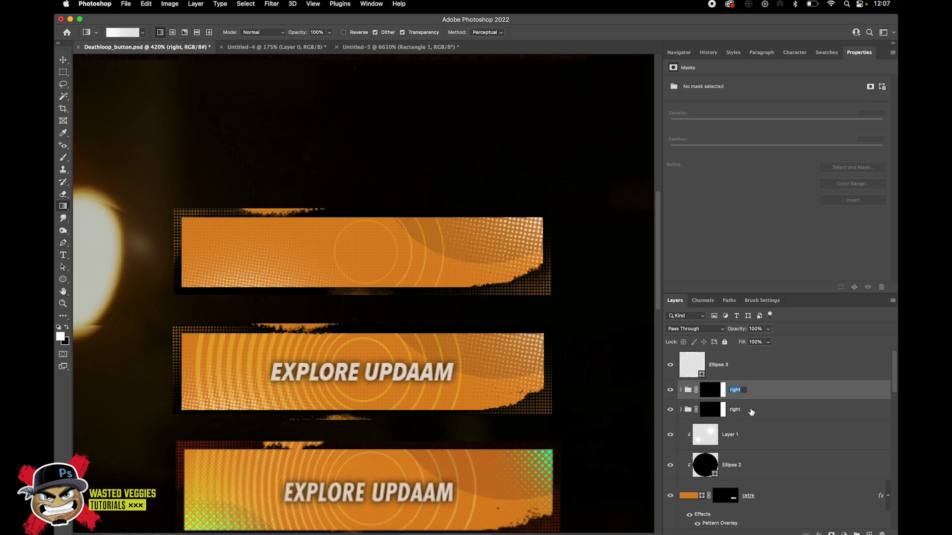
text(Left)
key(Return)
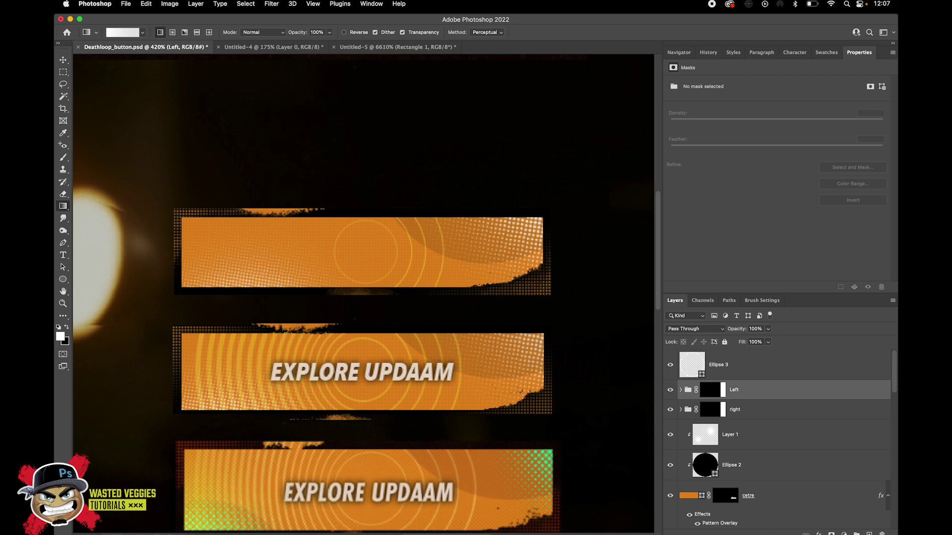
click(718, 397)
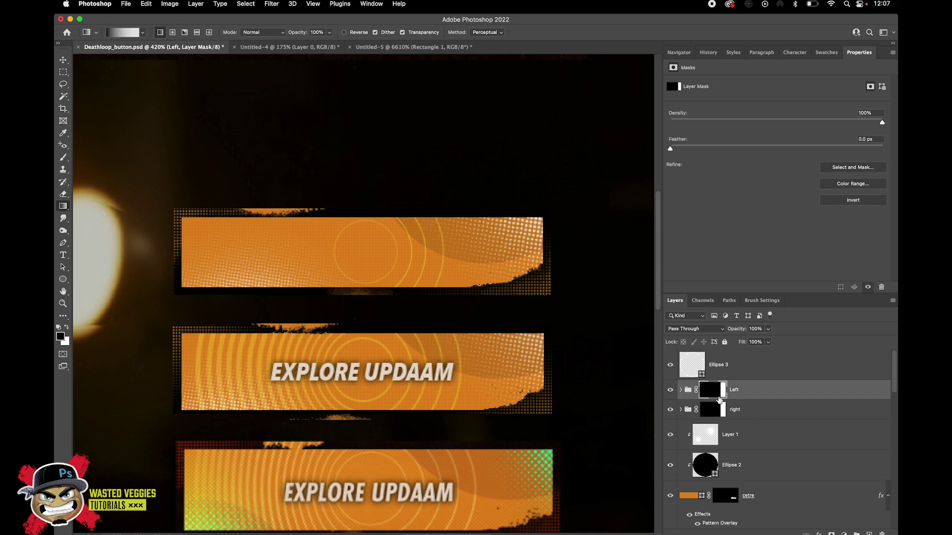
key(super+i)
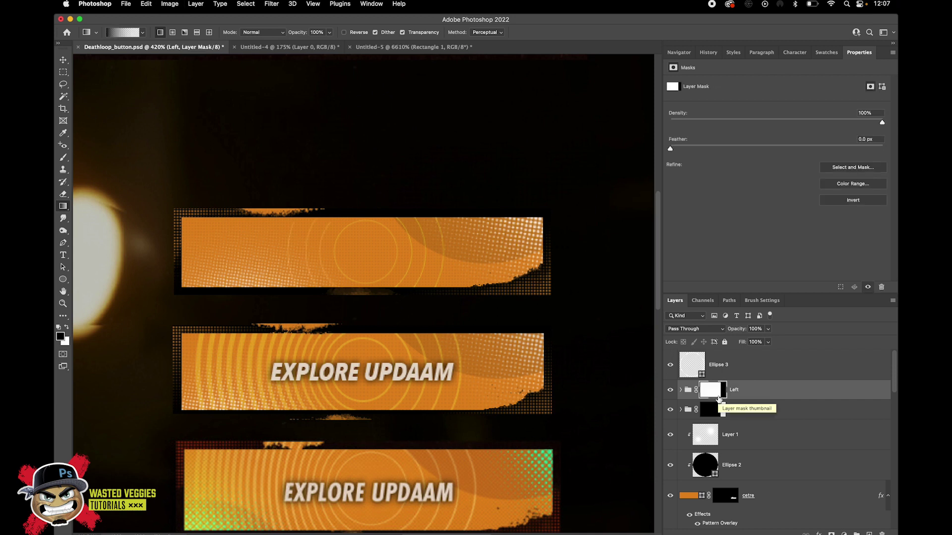
- Set the stroke width of all three circles in the Left group to 3 px
click(680, 390)
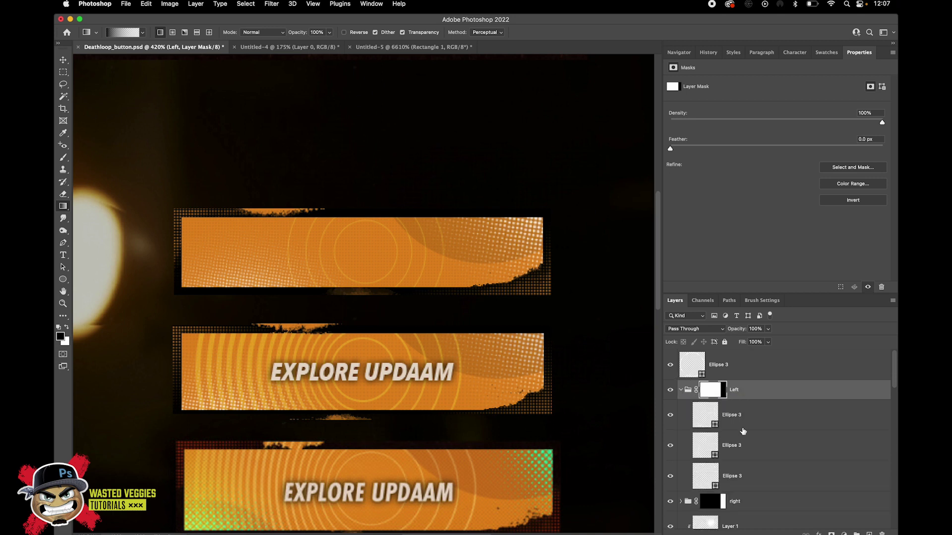
click(759, 422)
shift+click(754, 476)
click(697, 175)
text(2)
key(Return)
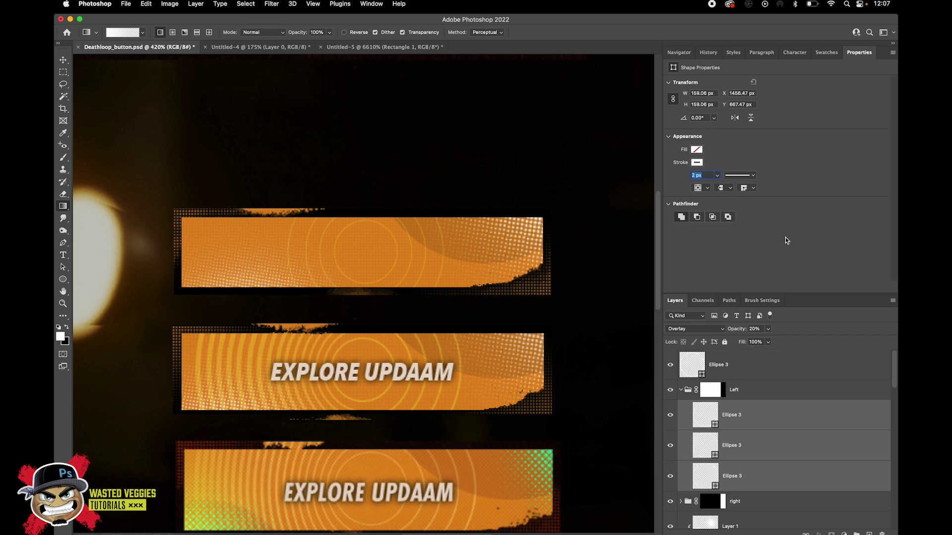
text(3)
key(Return)
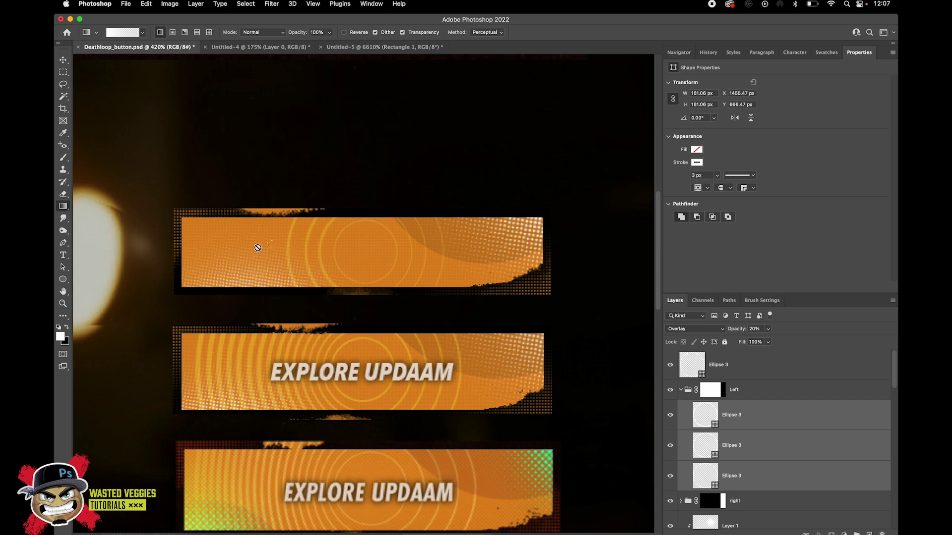
- Duplicate the largest circle in the Left group and scale the copy proportionally to about 178 px across
click(766, 481)
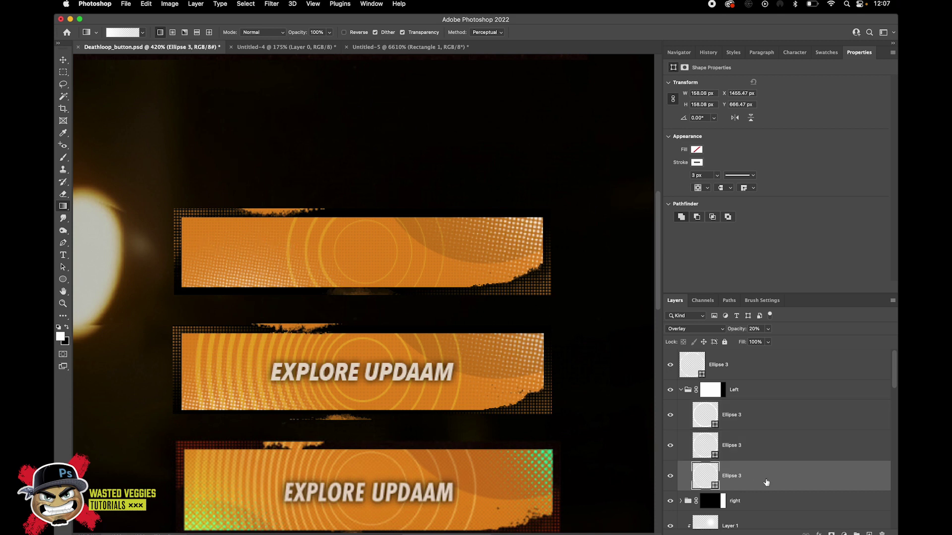
key(super+j)
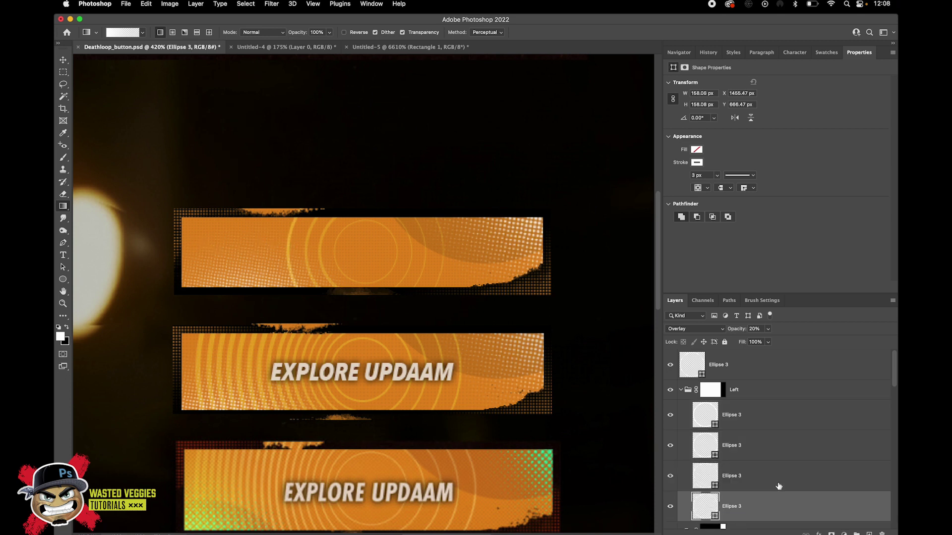
key(super+t)
click(242, 32)
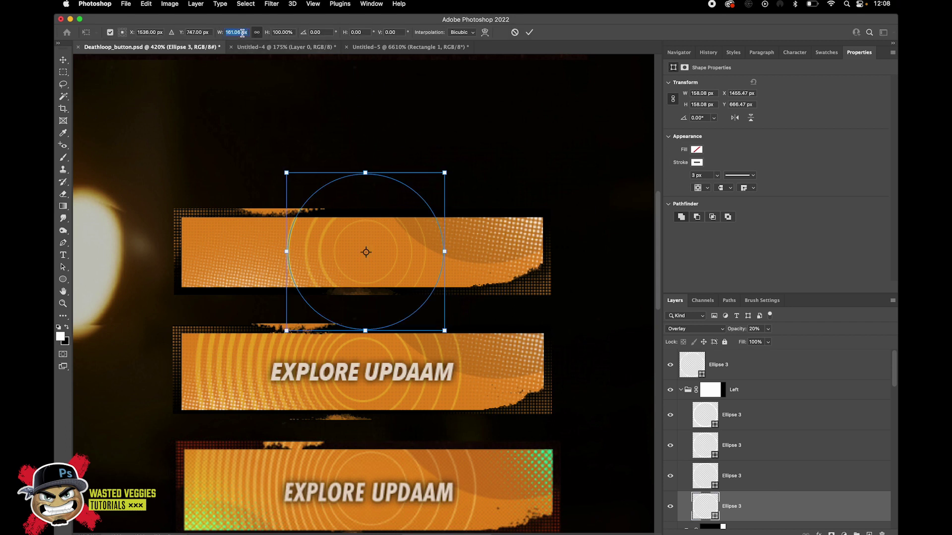
text(181.06)
key(Return)
key(Return)
key(g)
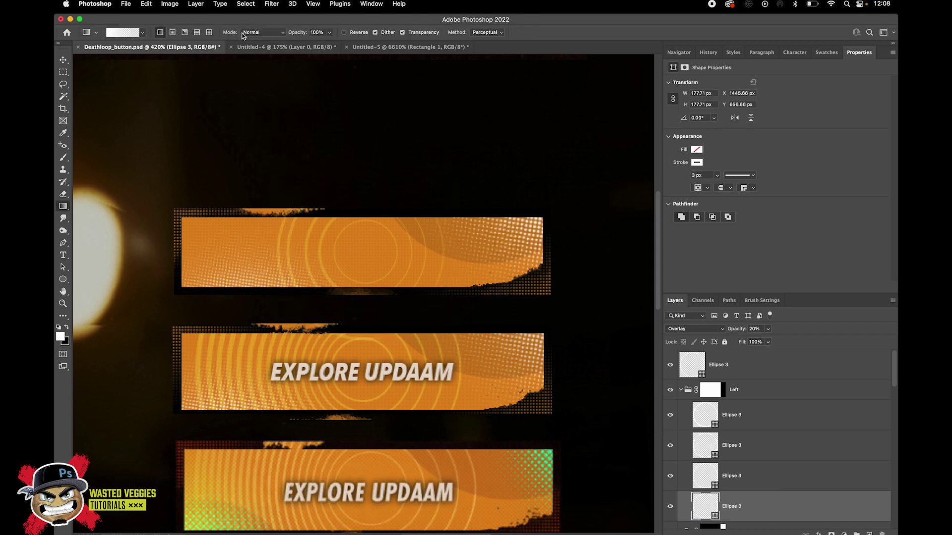
- Duplicate the 178 px circle in the Left group and scale the copy proportionally to about 197 px across
key(super+j)
key(super+t)
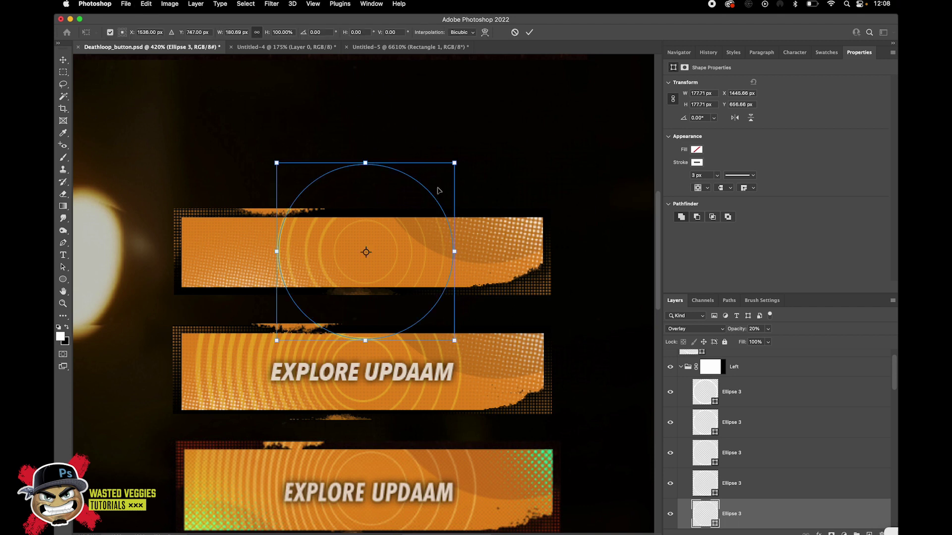
click(281, 32)
key(shift+Up)
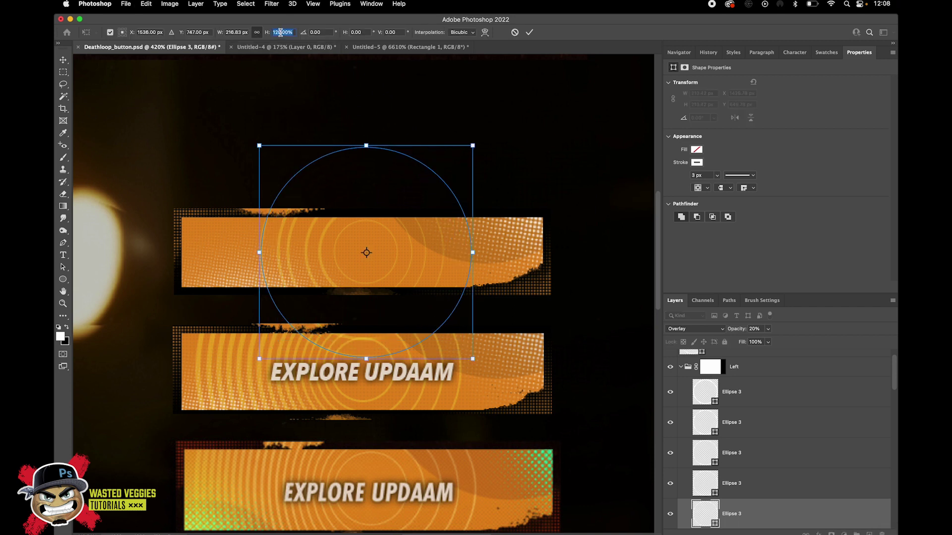
key(Return)
key(g)
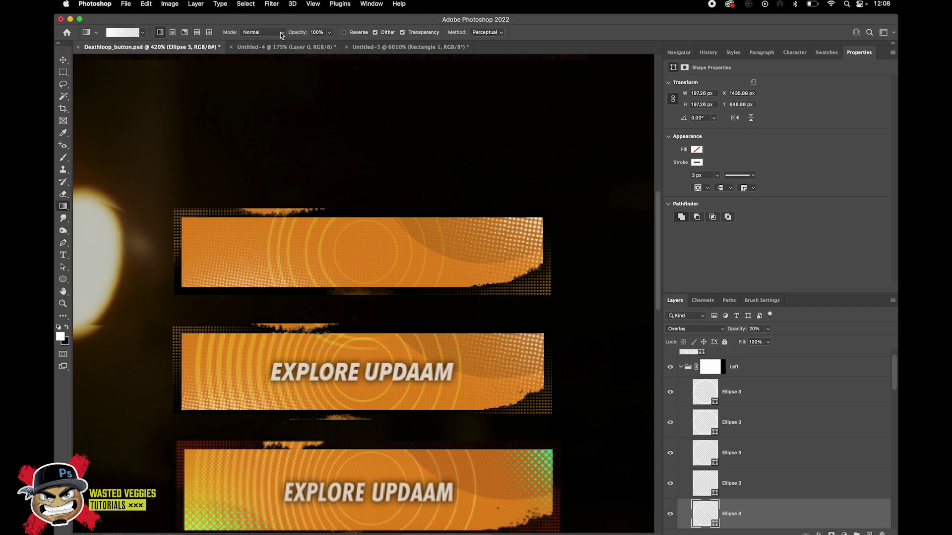
- Nudge the Left group's four larger circles 3 px right, and its three largest further right to about X 1445.9 px
shift+click(747, 427)
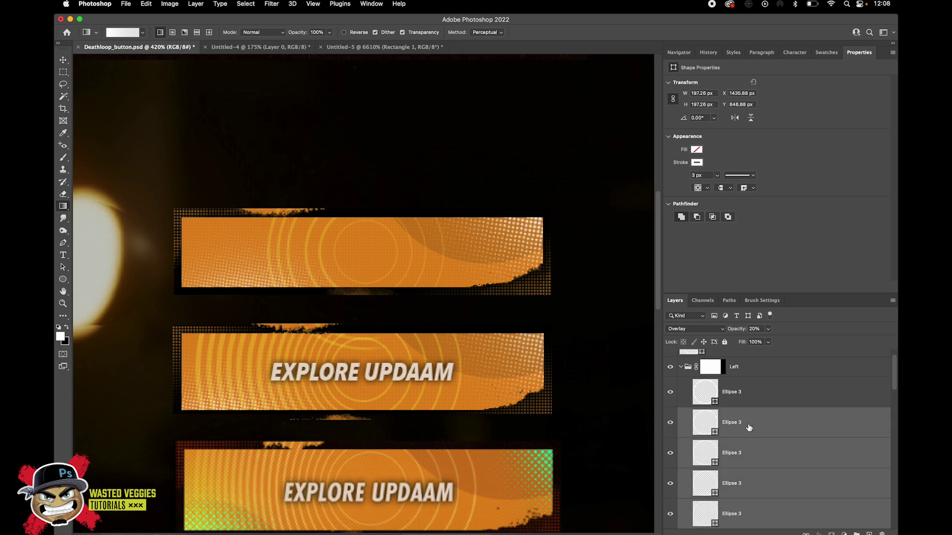
key(v)
key(Right)
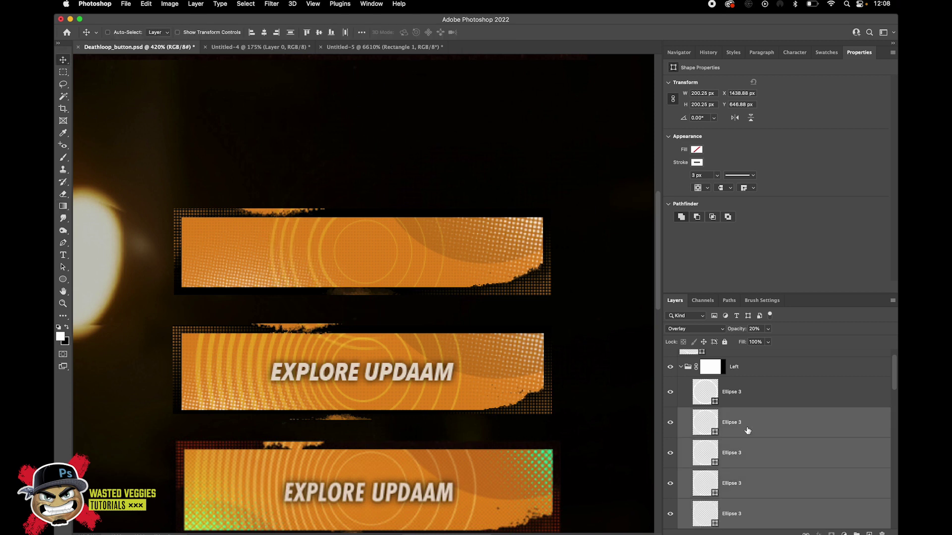
shift+click(754, 455)
key(shift+Right)
key(Right)
key(Right)
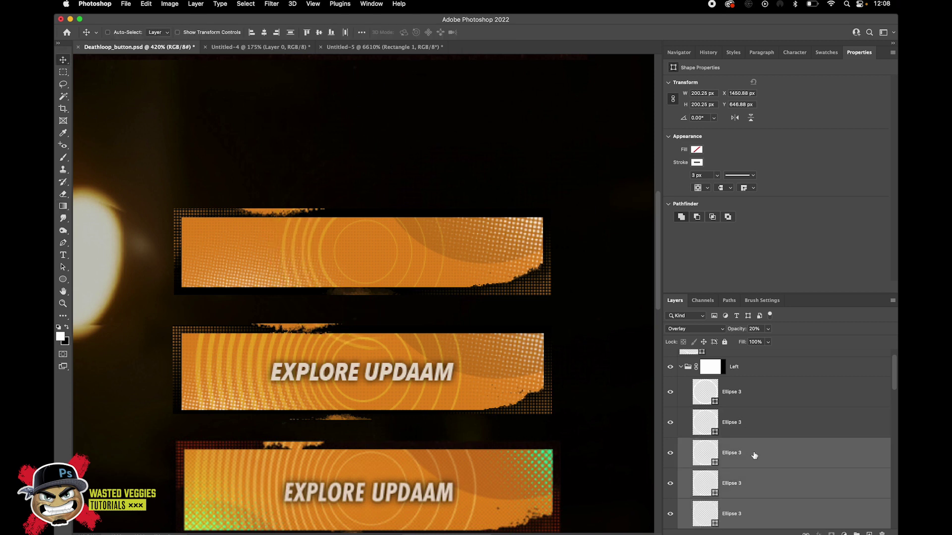
key(Left)
key(Left)
key(Left)
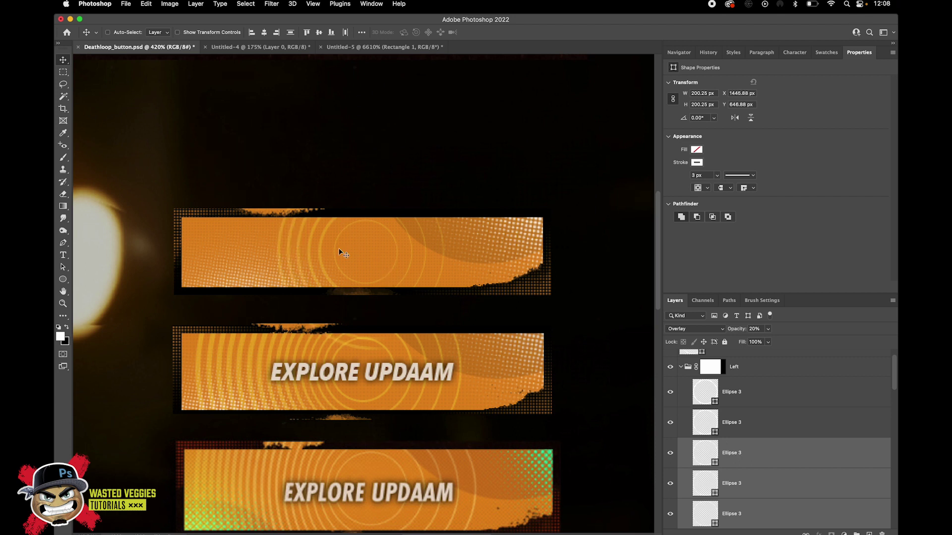
- Group the top Ellipse 3 layer with the Left and right groups and name the new group Linework
scroll(721, 391, up, 1)
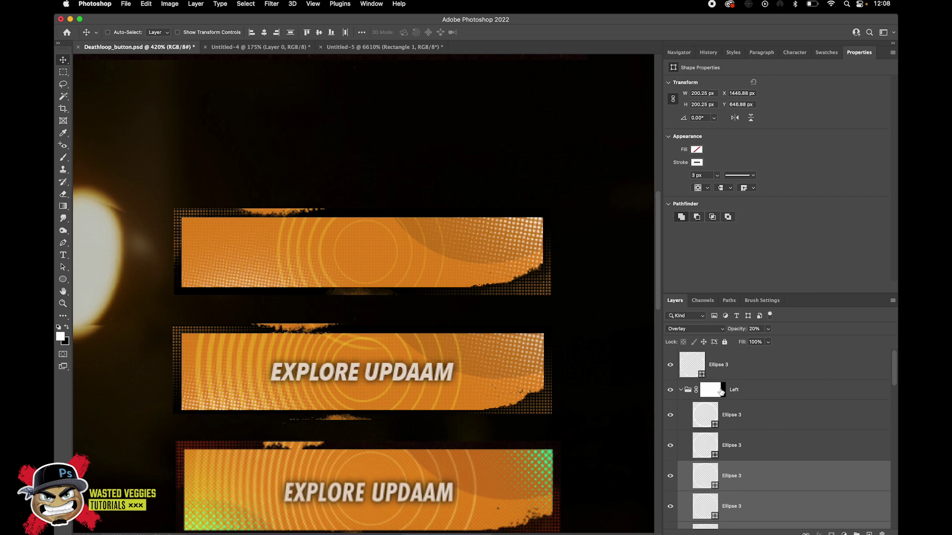
click(680, 390)
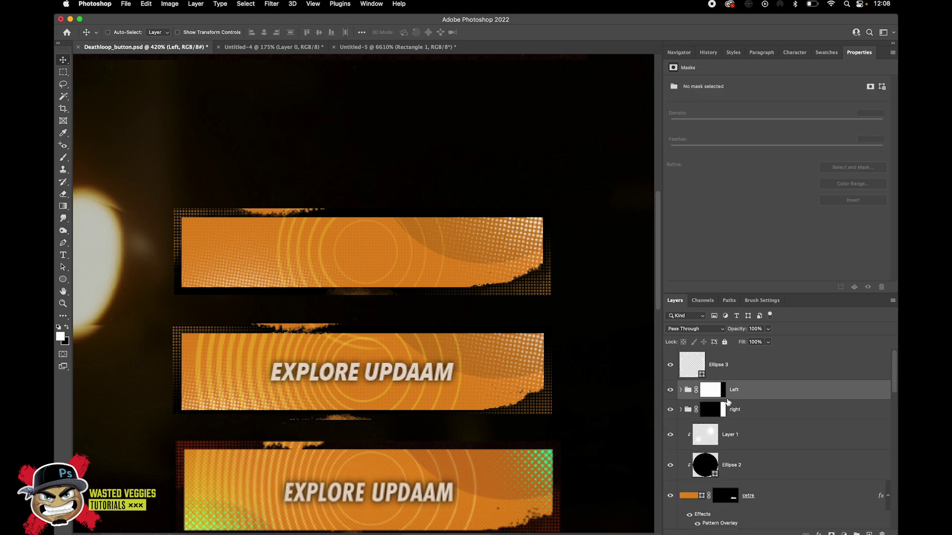
click(746, 369)
shift+click(749, 411)
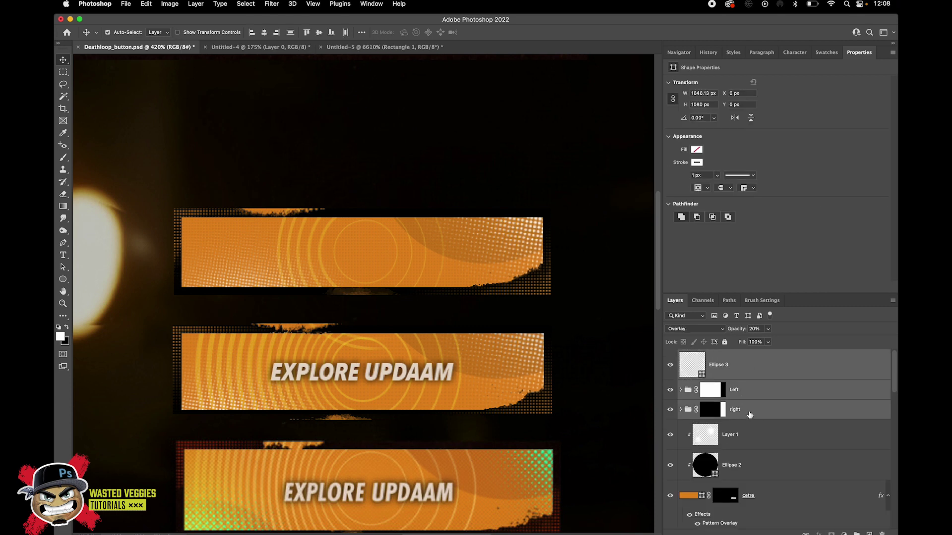
key(super+g)
double_click(714, 357)
text(Line)
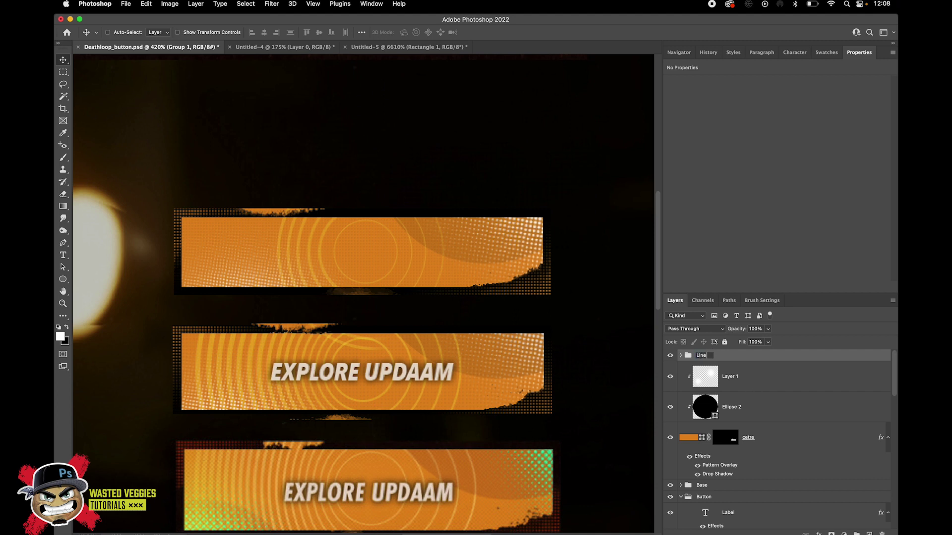
key(Return)
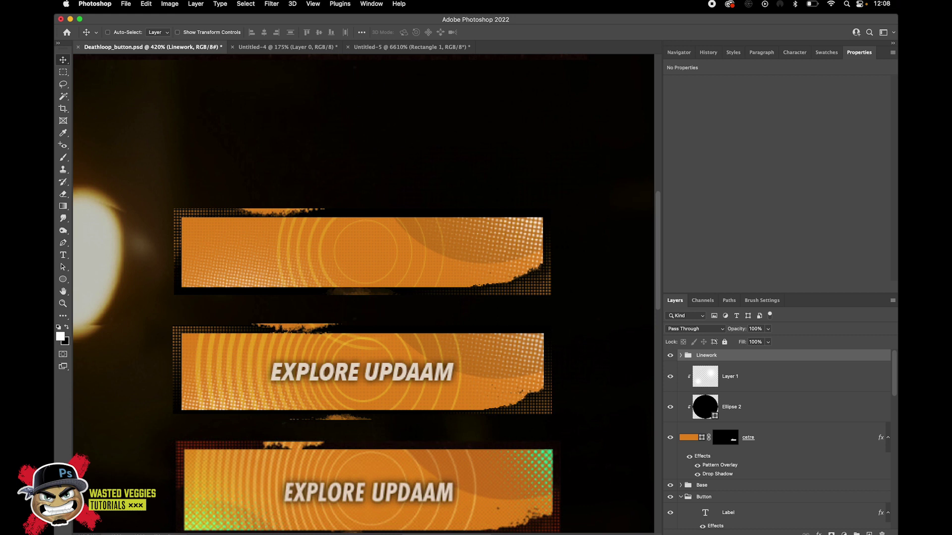
- Start a 26 pt Avenir Next Condensed Bold Italic text line on the uppermost button, coloured e6d9c9 as sampled from the reference label
click(64, 256)
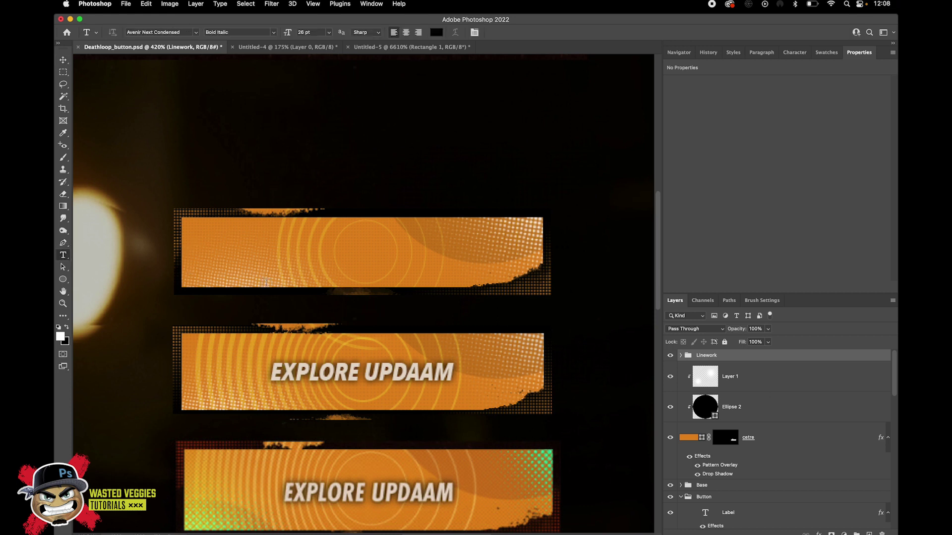
click(286, 244)
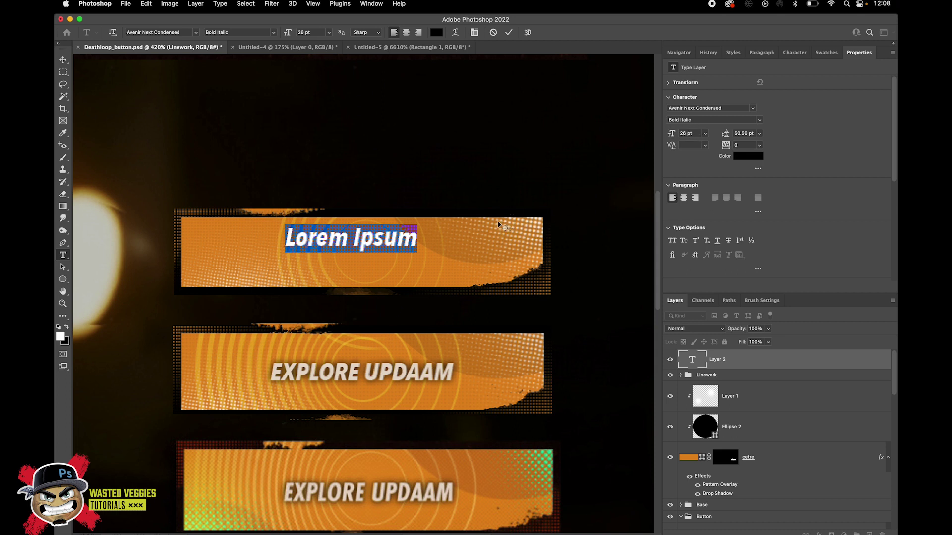
key(Right)
key(shift+Left)
key(shift+Left)
key(shift+Left)
key(shift+Left)
key(shift+Left)
key(shift+Left)
key(shift+Left)
key(shift+Left)
key(shift+Left)
key(shift+Left)
key(shift+Left)
click(748, 155)
click(345, 363)
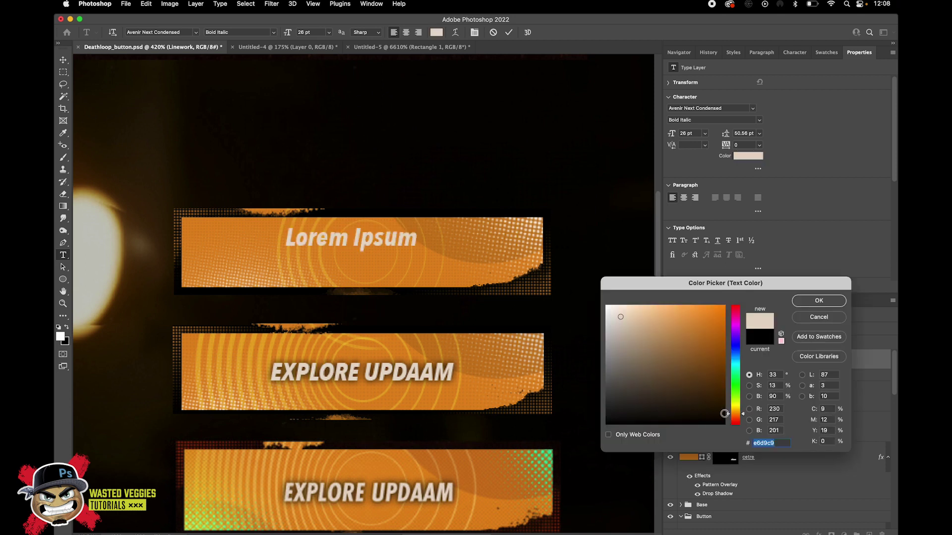
click(816, 301)
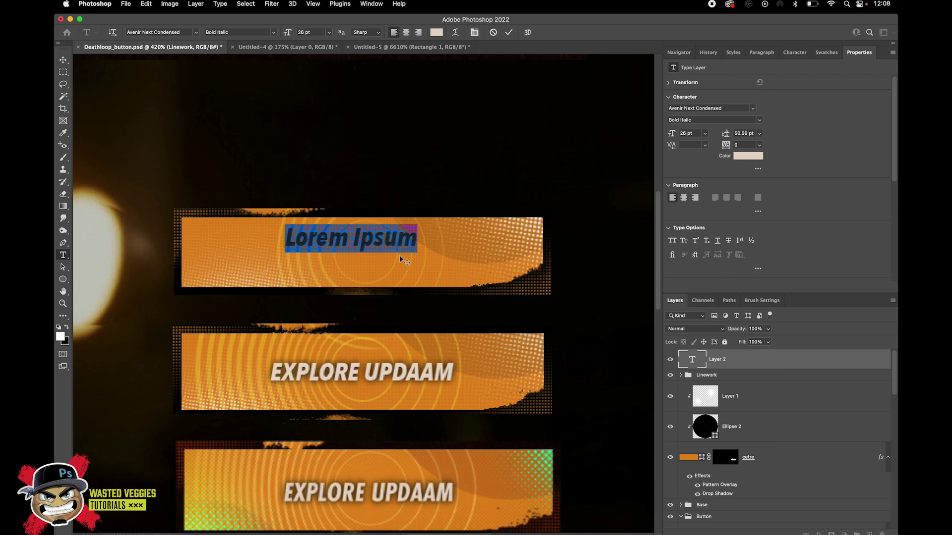
- Replace the placeholder text with EXPLORE UPDAAM and commit the text layer
text(EXP)
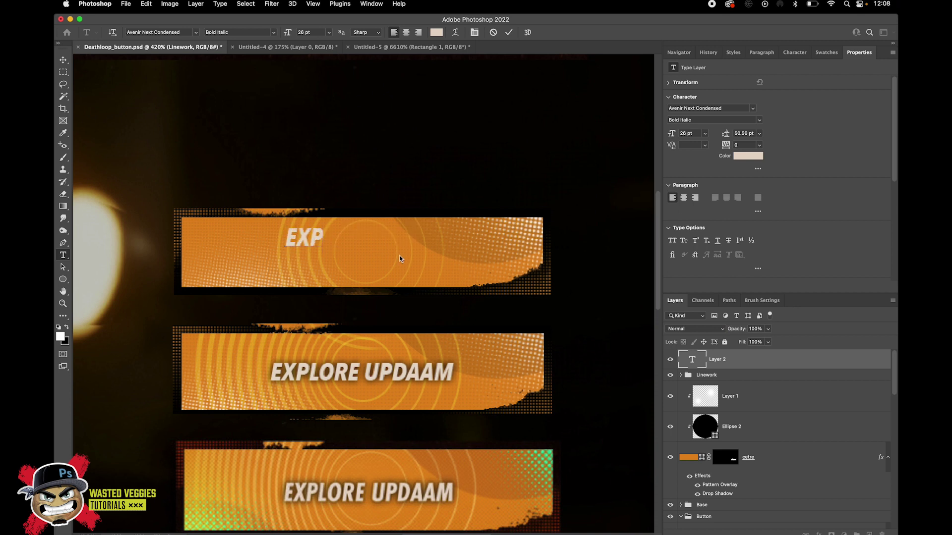
text(LORE)
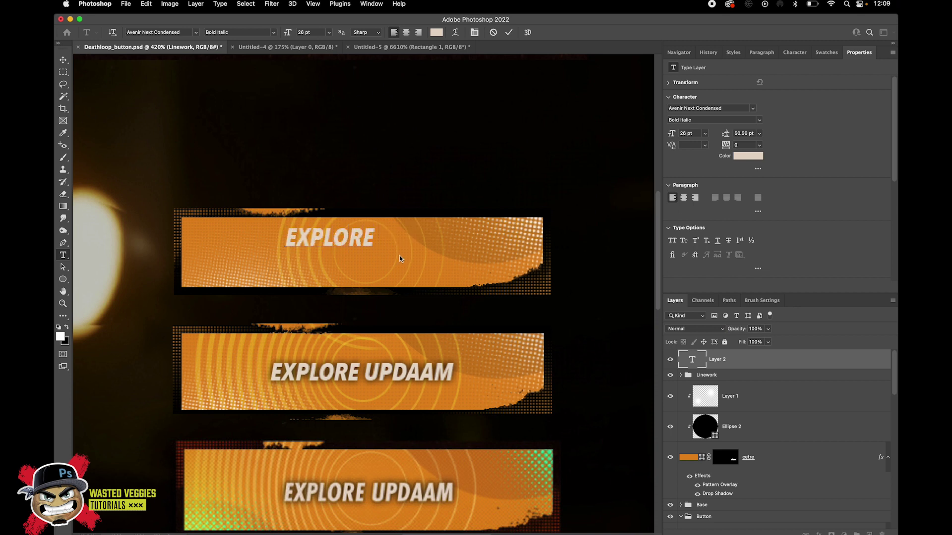
text( UPDAAM)
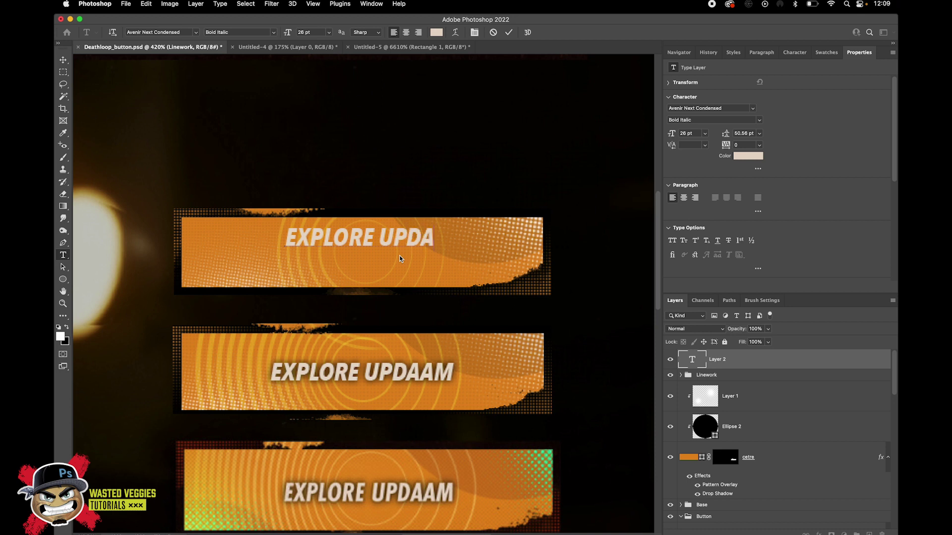
click(509, 32)
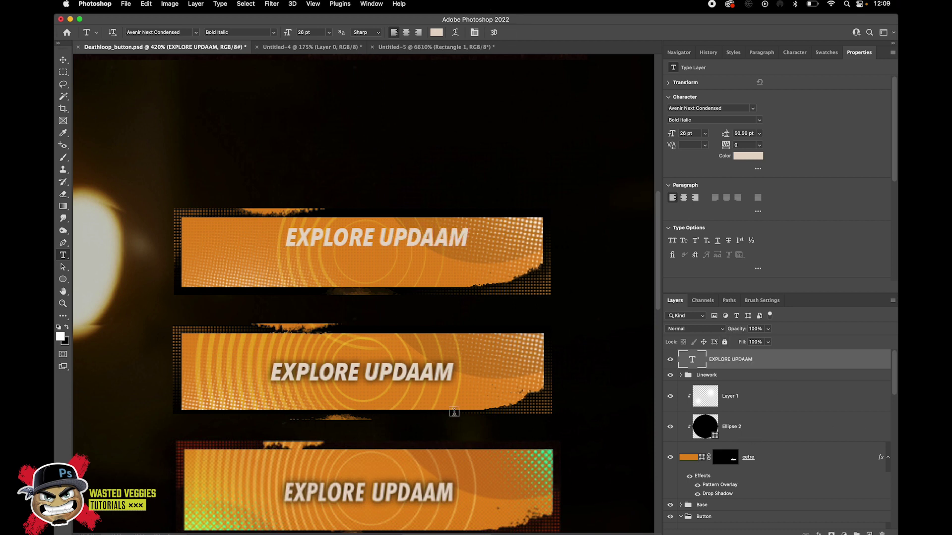
- Centre the EXPLORE UPDAAM text horizontally and vertically on the outline of the cetre shape, and clear the selection
scroll(449, 411, down, 3)
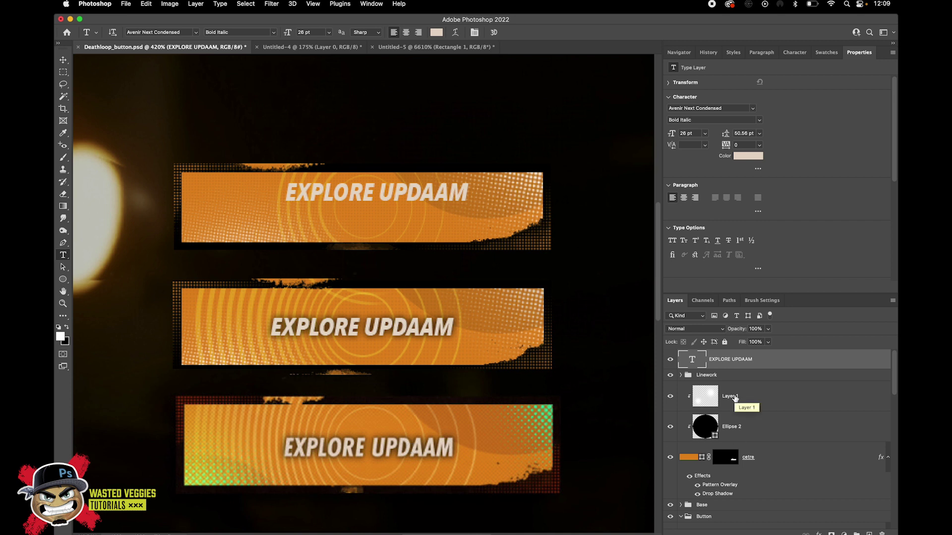
super+click(689, 461)
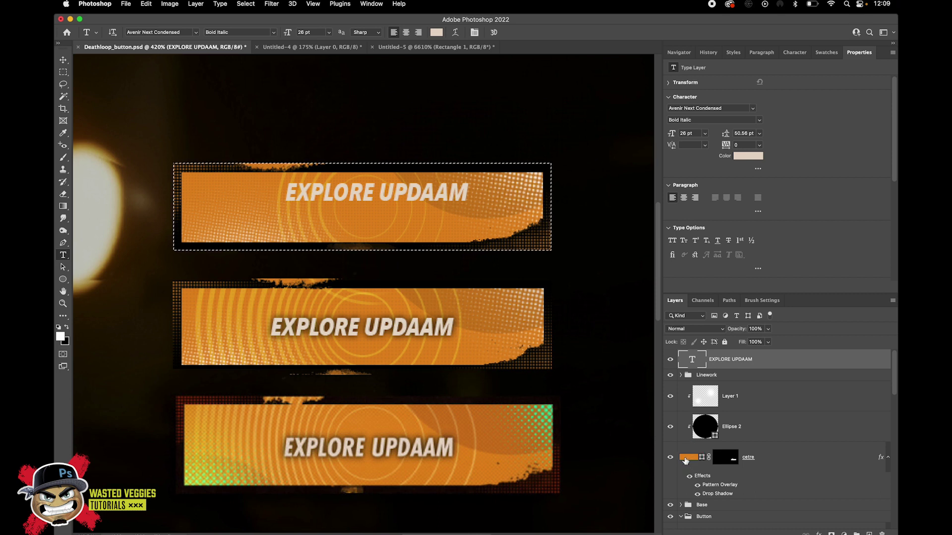
click(63, 61)
click(264, 32)
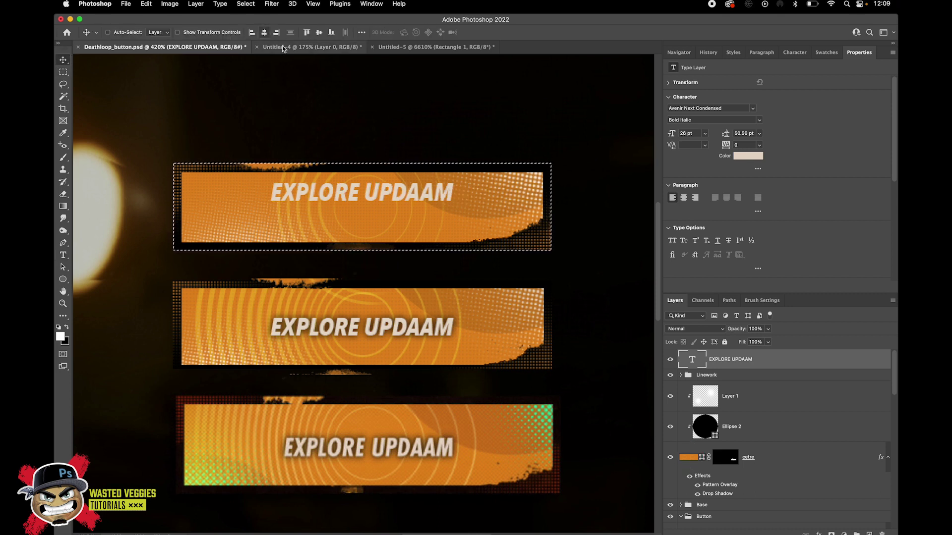
click(320, 32)
key(super+d)
- Add an Outer Glow to the EXPLORE UPDAAM text layer and set the glow colour to black (000000)
double_click(775, 359)
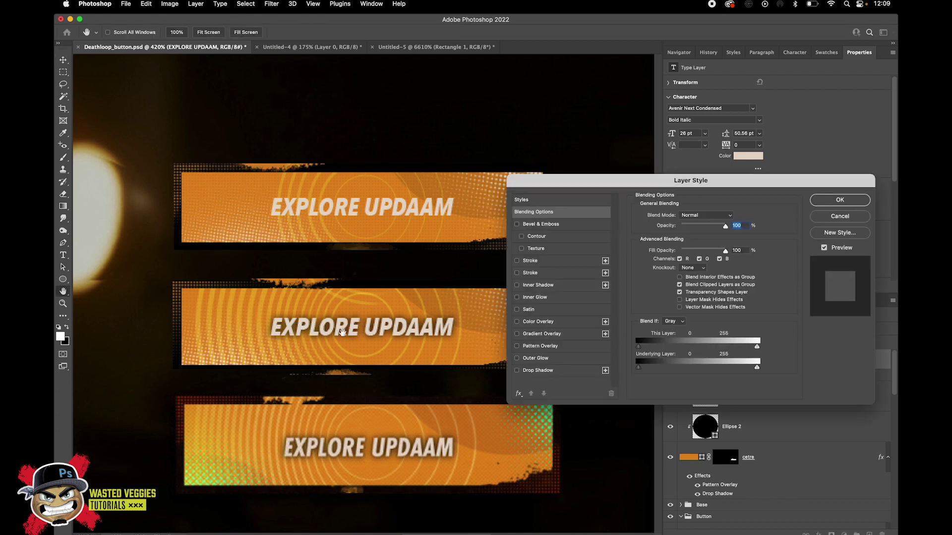
click(517, 358)
click(535, 358)
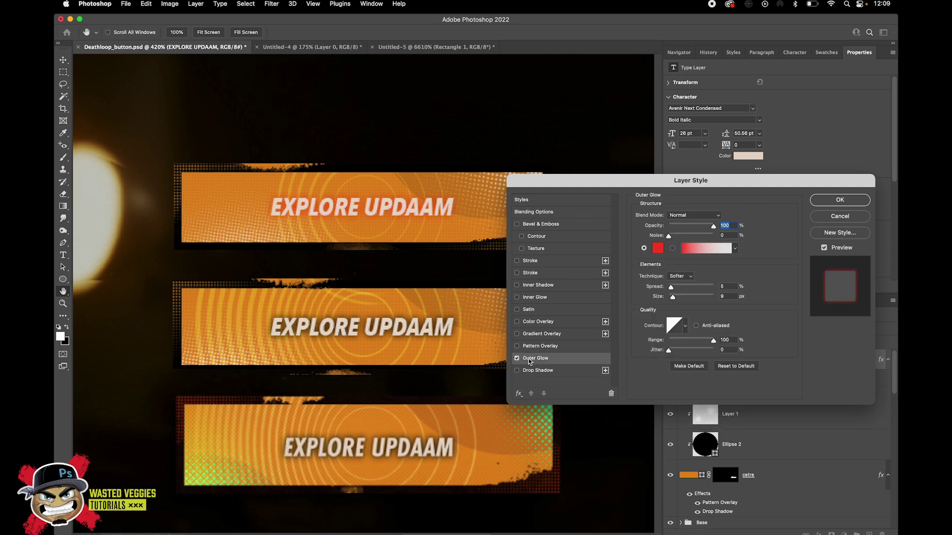
click(658, 248)
drag(627, 353, 640, 379)
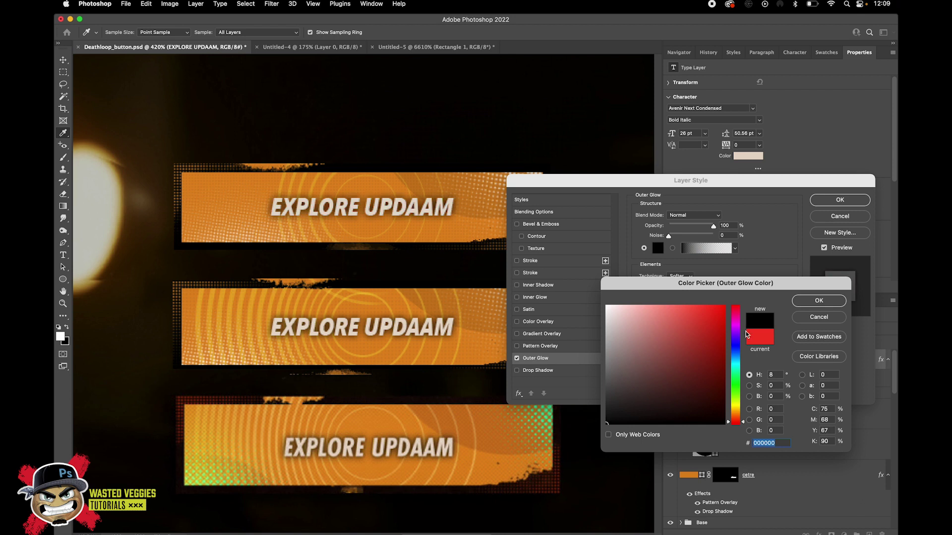
click(804, 300)
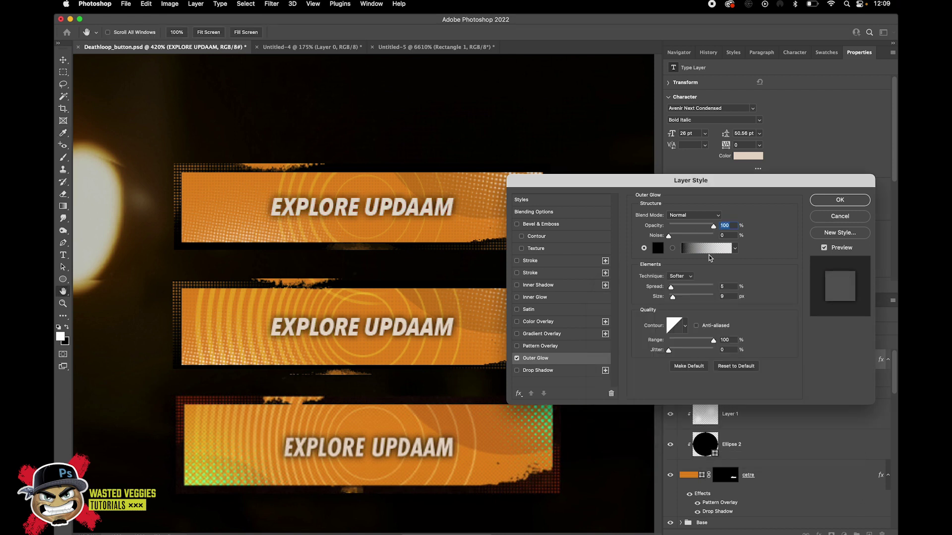
- Set the text's Outer Glow to 50% range, 6 px size, 0% spread and 50% opacity, and apply the layer style
drag(714, 342, 695, 342)
text(50)
click(727, 296)
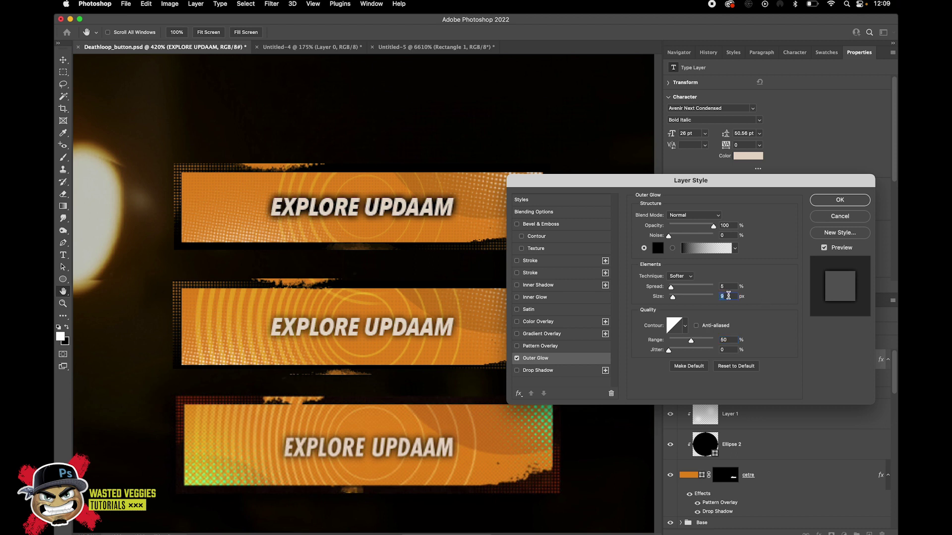
key(Down)
key(Down)
key(Down)
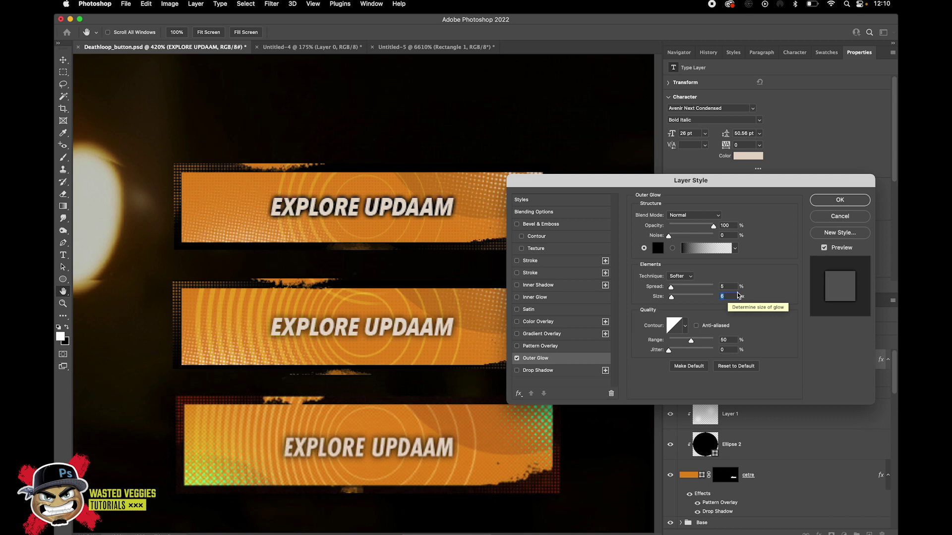
click(729, 287)
text(0)
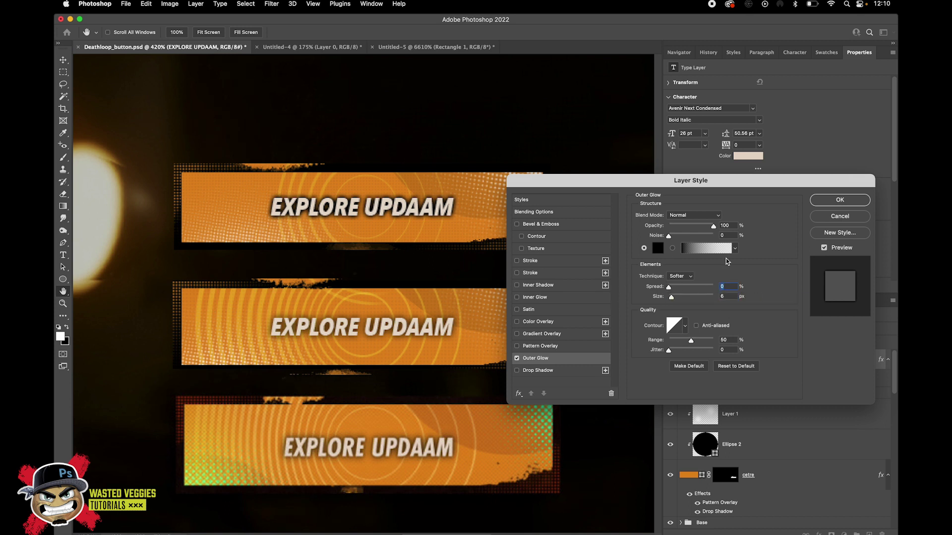
click(730, 226)
text(50)
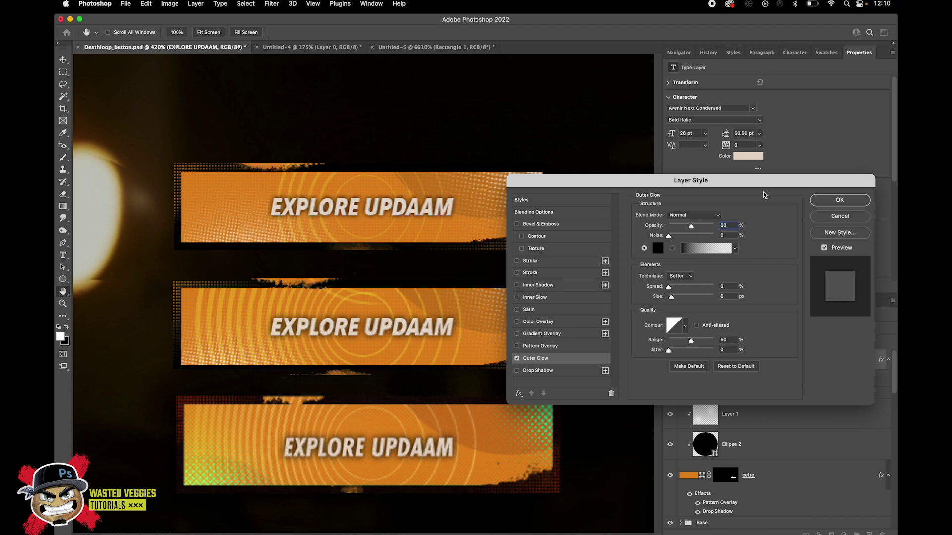
click(831, 201)
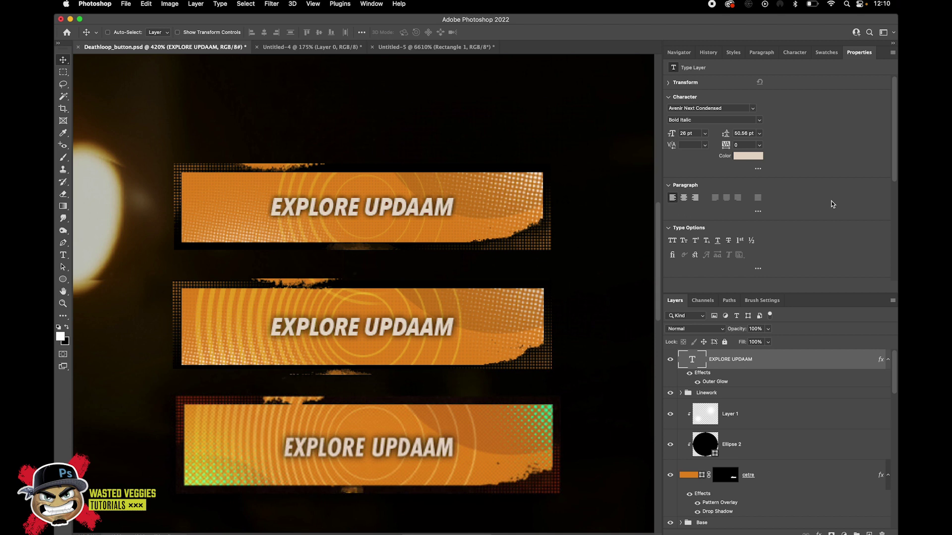
scroll(245, 187, down, 5)
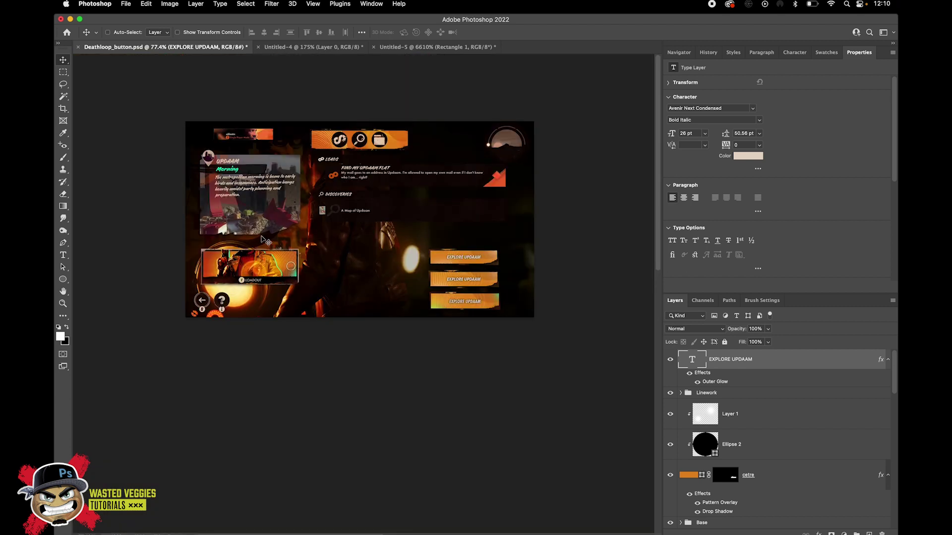
scroll(263, 241, up, 3)
scroll(262, 239, down, 2)
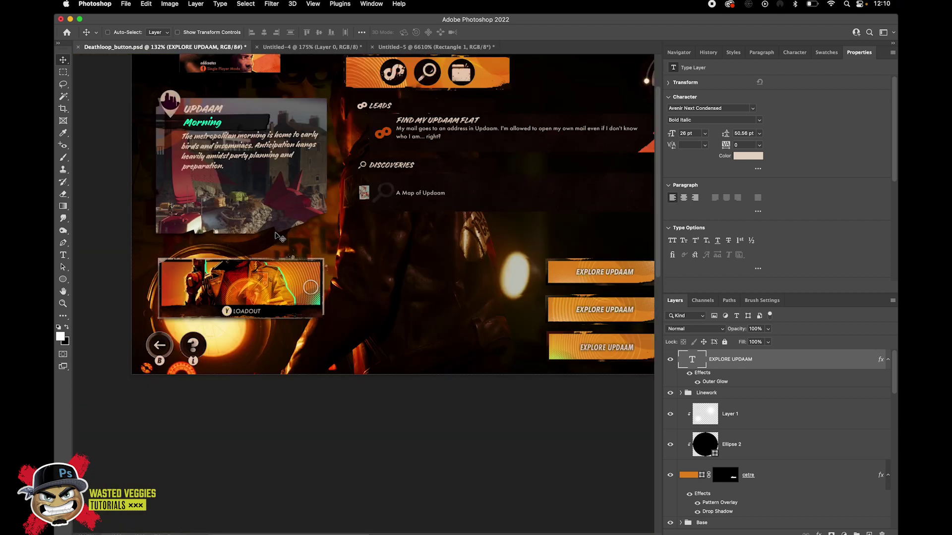
scroll(427, 235, down, 1)
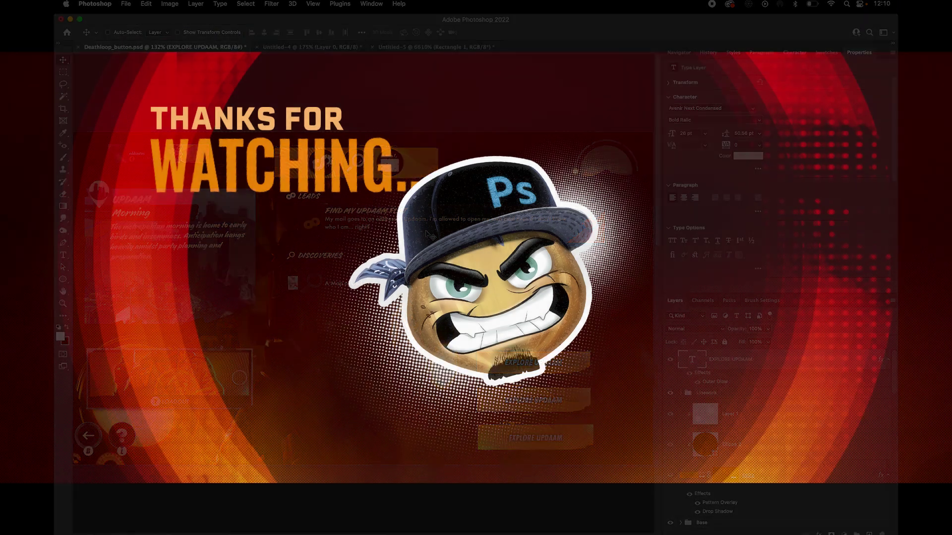